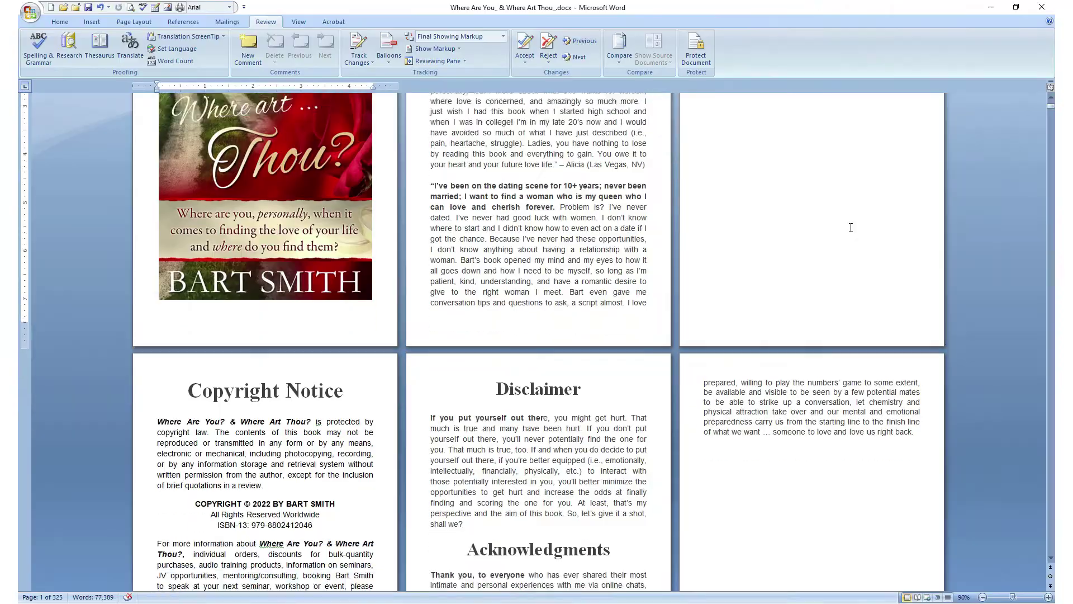
- Scroll through the manuscript's opening pages
scroll(851, 226, down, 5)
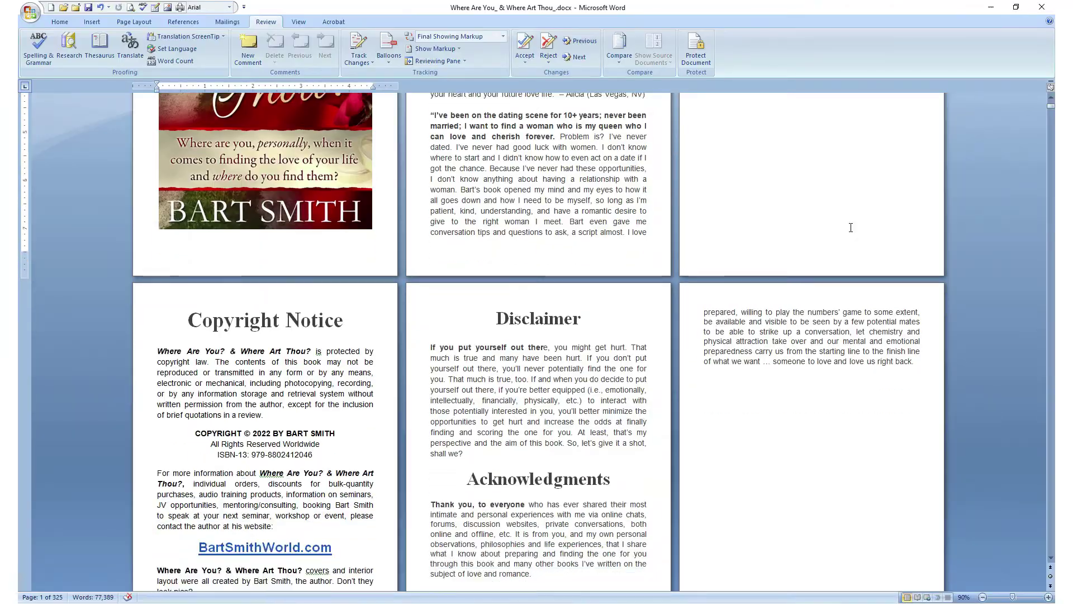
scroll(850, 225, down, 3)
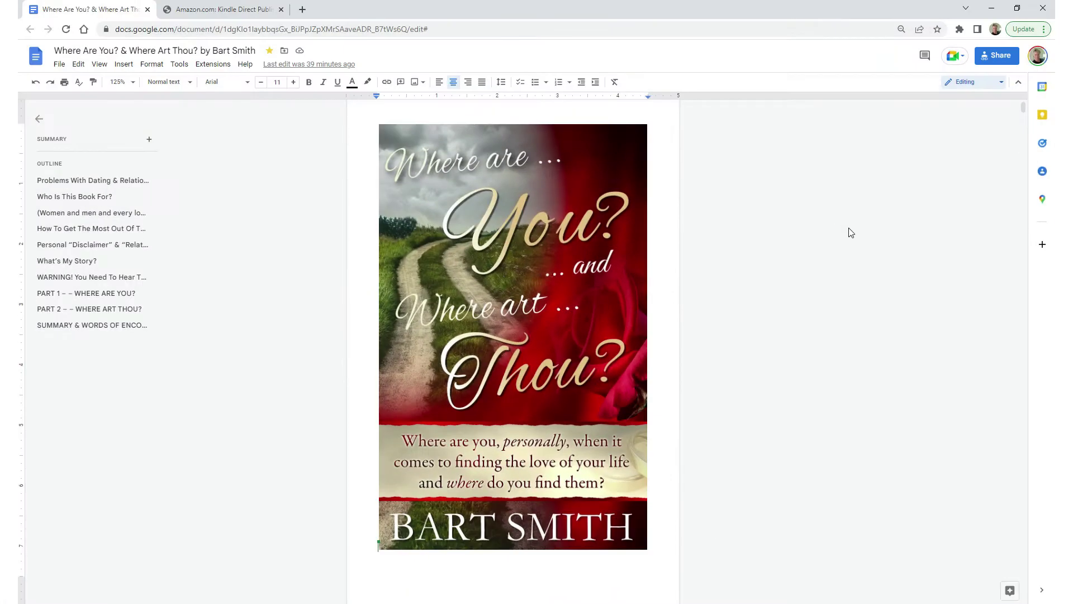
scroll(850, 233, down, 5)
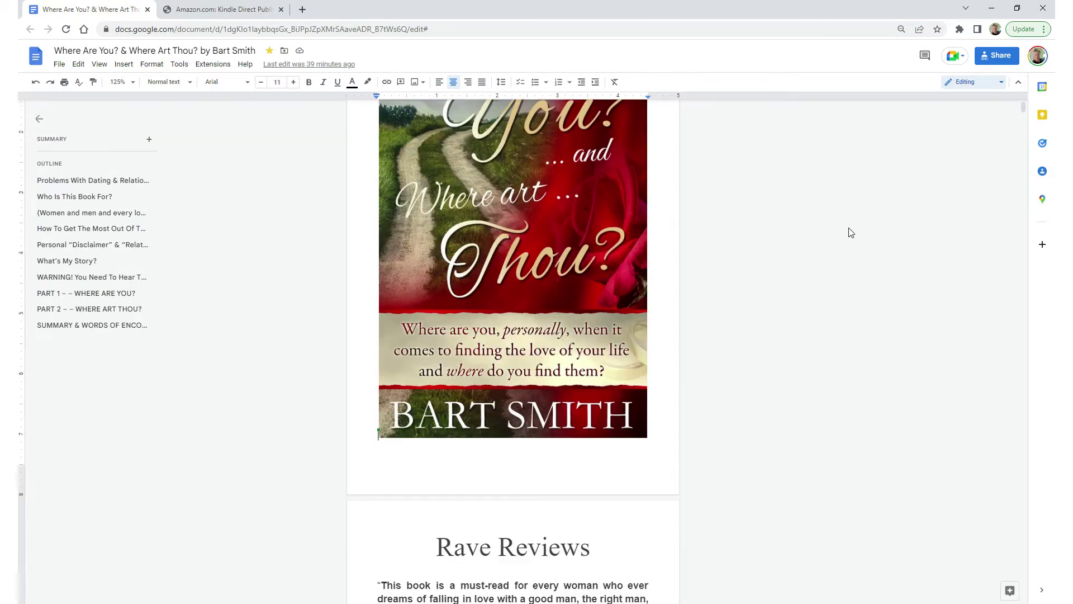
scroll(850, 232, down, 10)
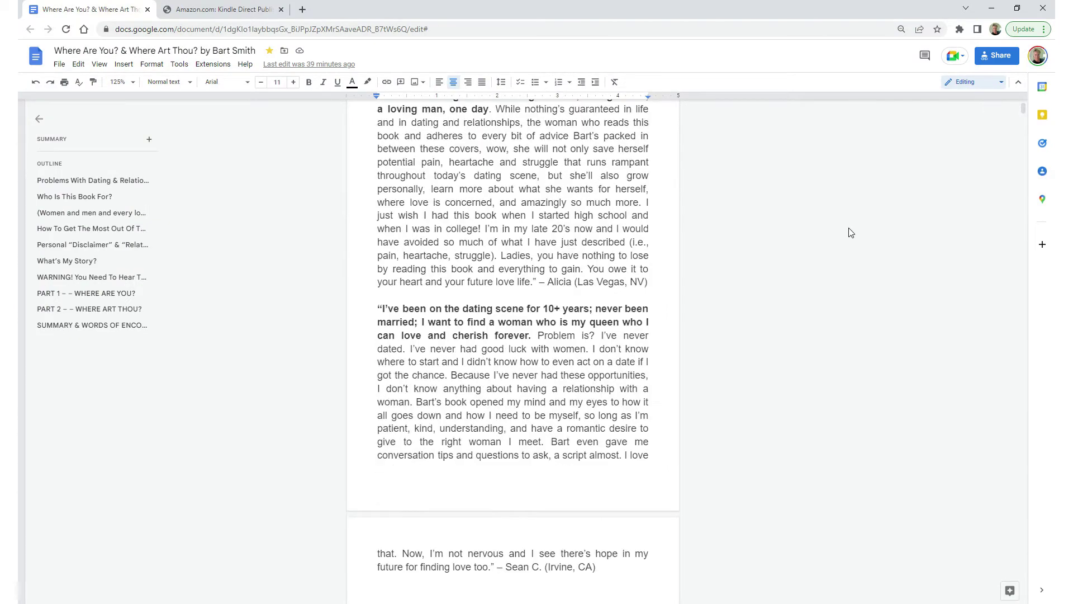
scroll(850, 233, down, 10)
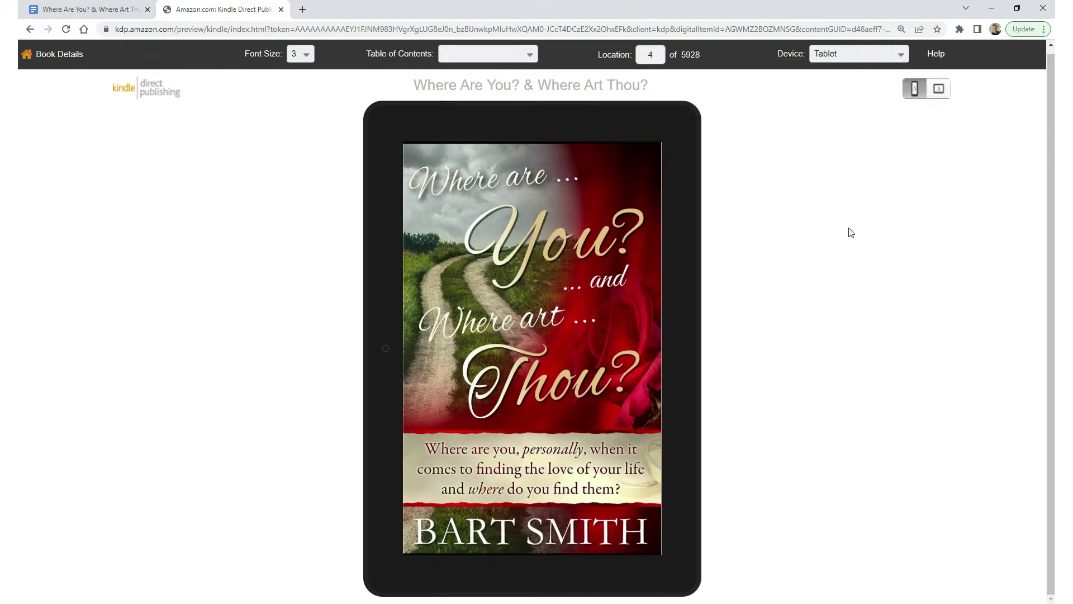
- Page the Kindle preview from the cover past Rave Reviews to location 19
mouse_move(683, 353)
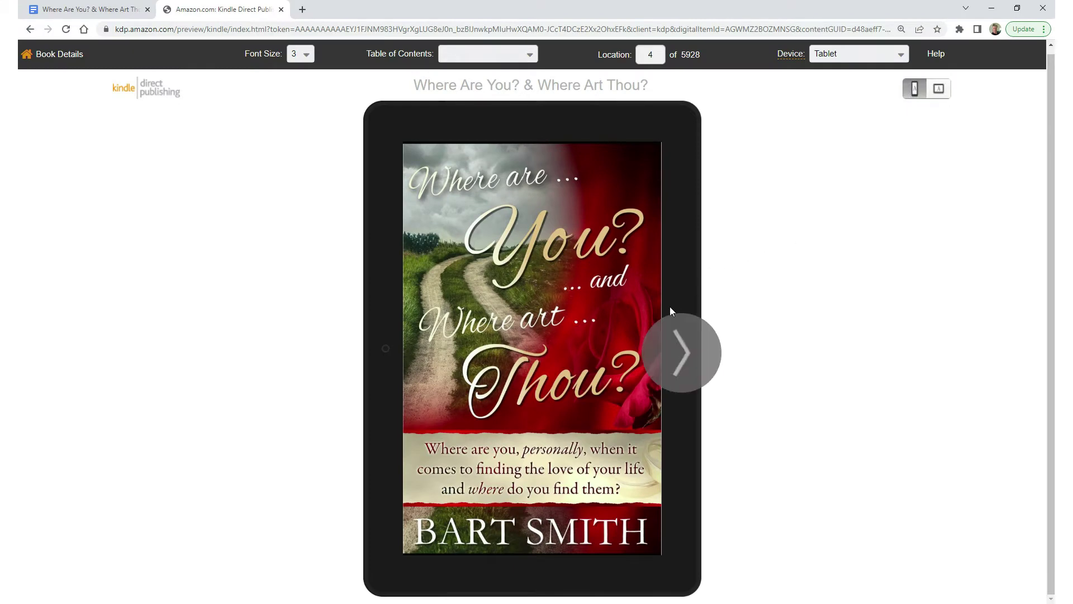
click(688, 356)
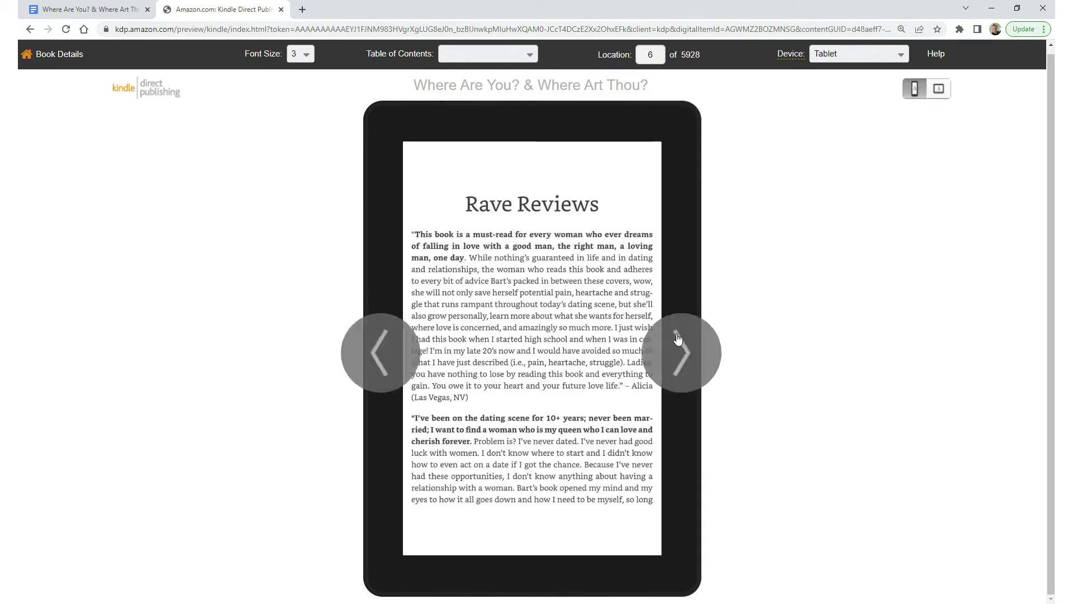
click(682, 346)
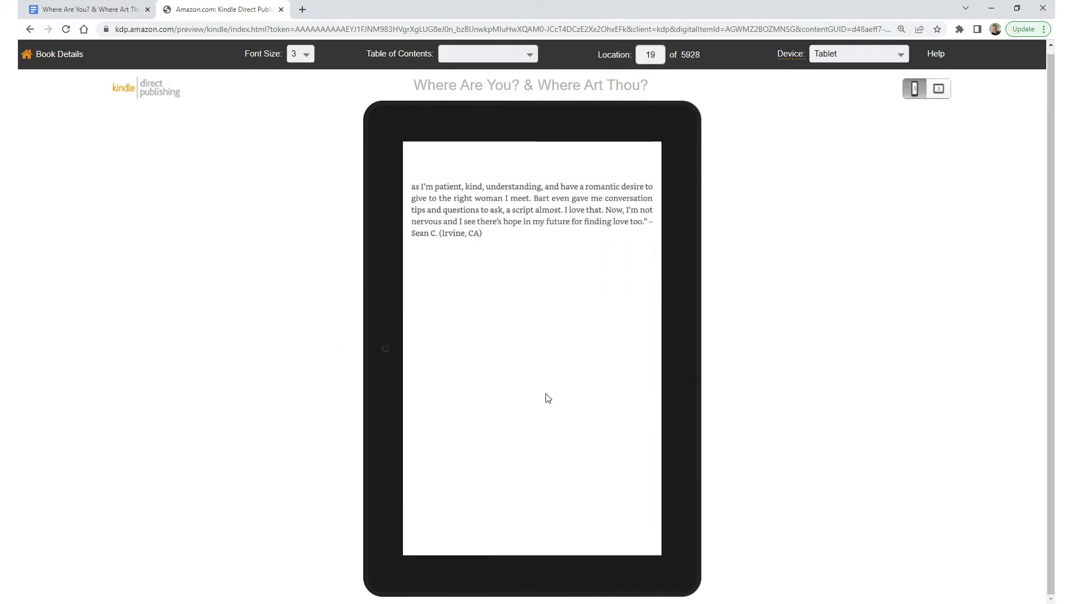
mouse_move(689, 345)
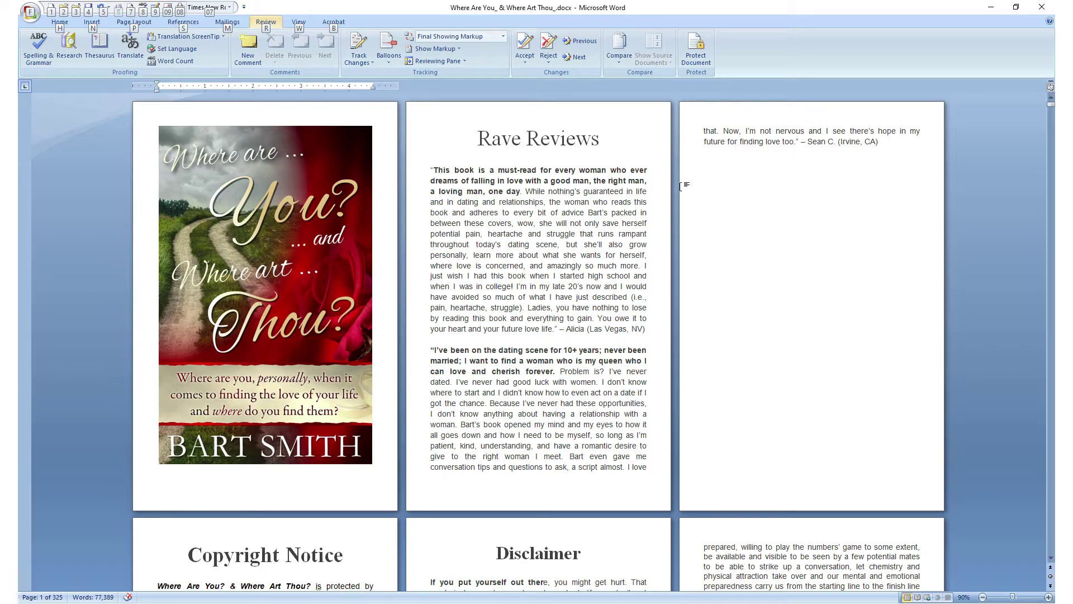
- Point out the Rave Reviews heading, then scroll down to the table of contents
drag(604, 144, 478, 140)
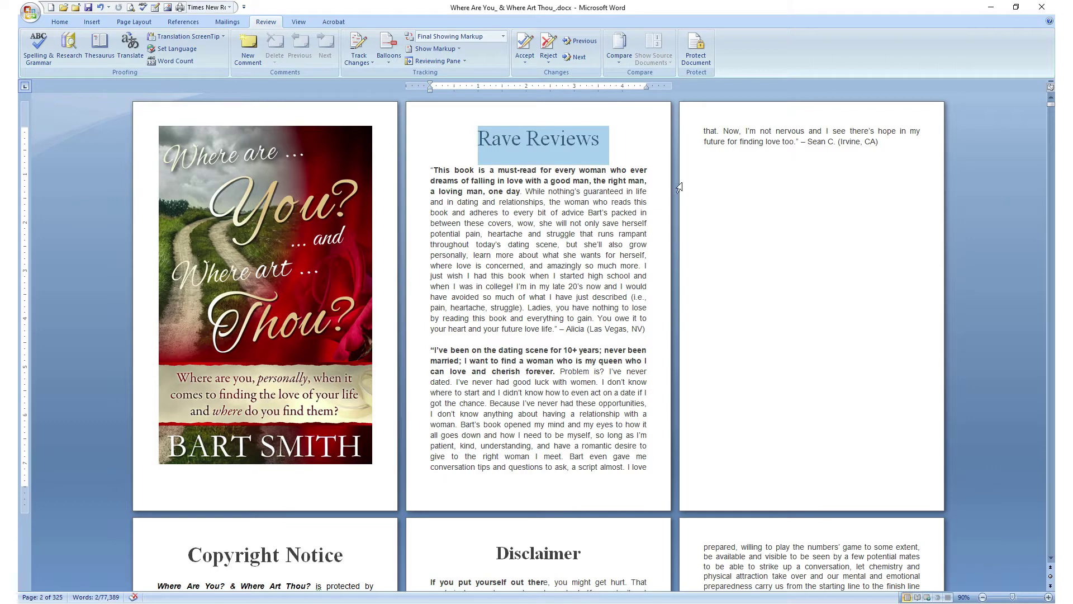
click(704, 216)
scroll(739, 288, down, 10)
scroll(737, 291, down, 3)
scroll(737, 291, down, 10)
scroll(737, 290, down, 3)
- Point out the TABLE OF CONTENTS heading and scroll on to Message From The Author
triple_click(380, 171)
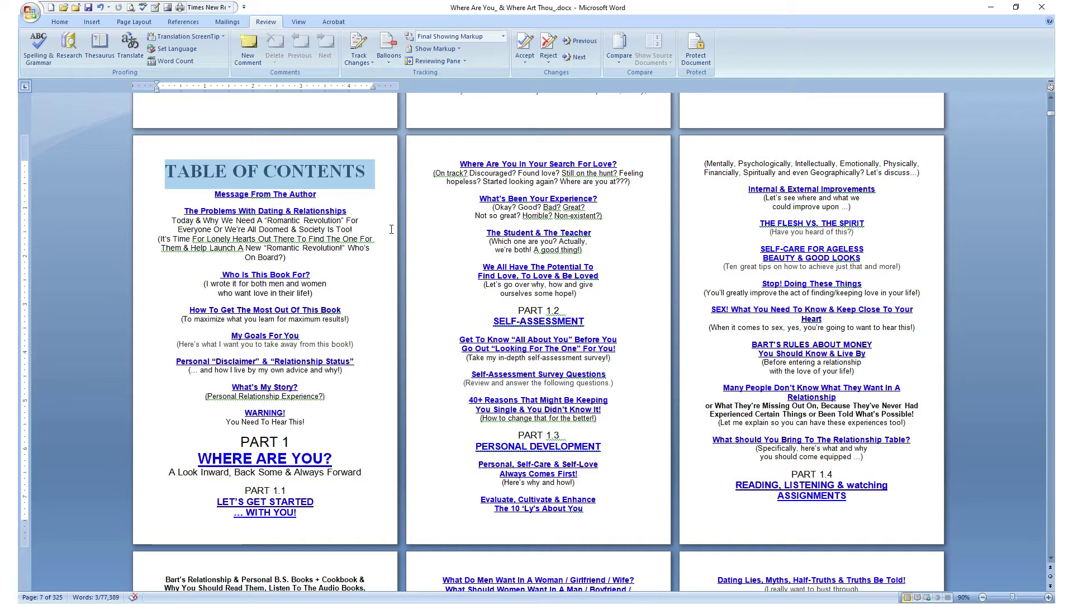
click(406, 240)
scroll(453, 261, down, 8)
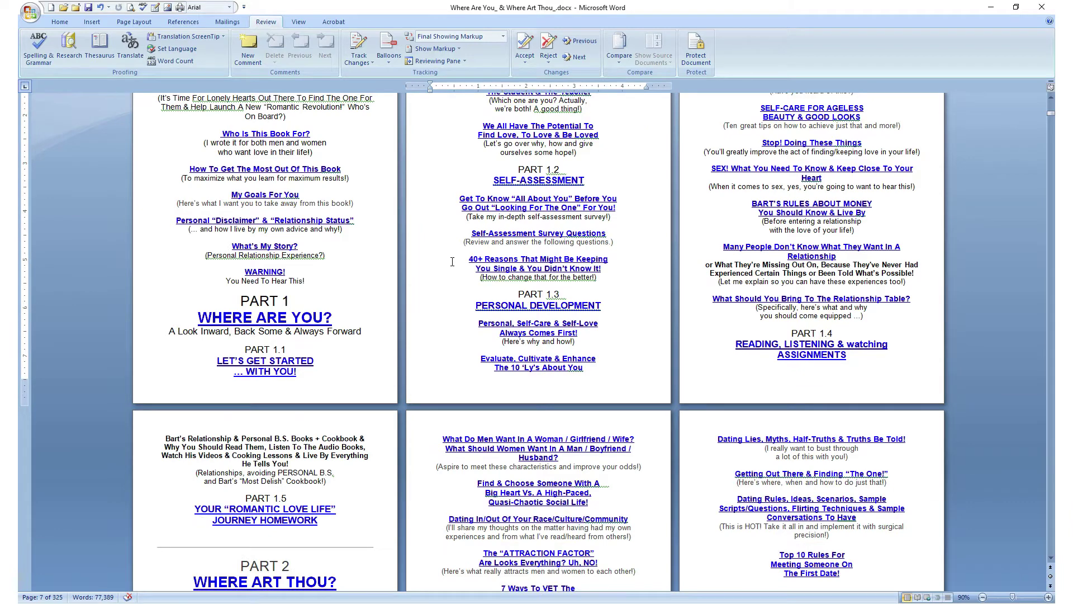
scroll(452, 261, down, 10)
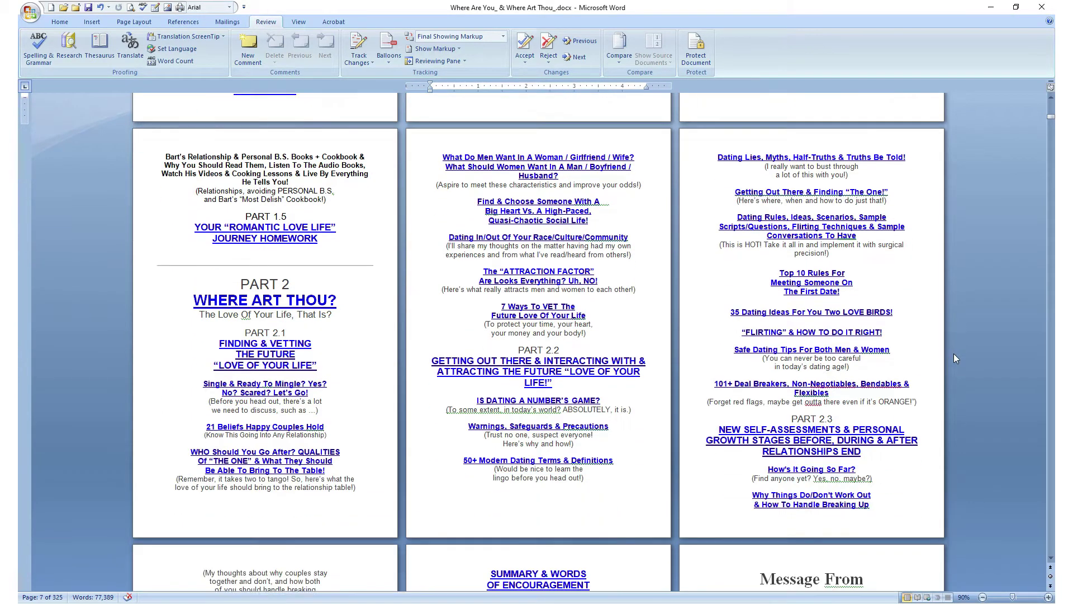
scroll(954, 353, down, 11)
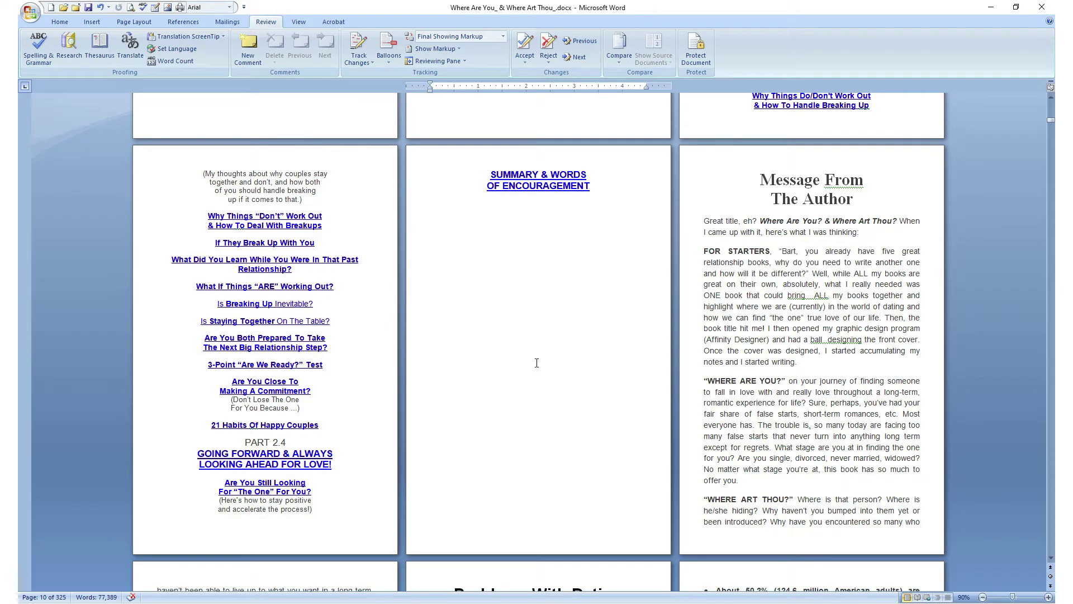
- Replace the old break before Message From The Author with a Ctrl+Enter page break
drag(749, 173, 879, 199)
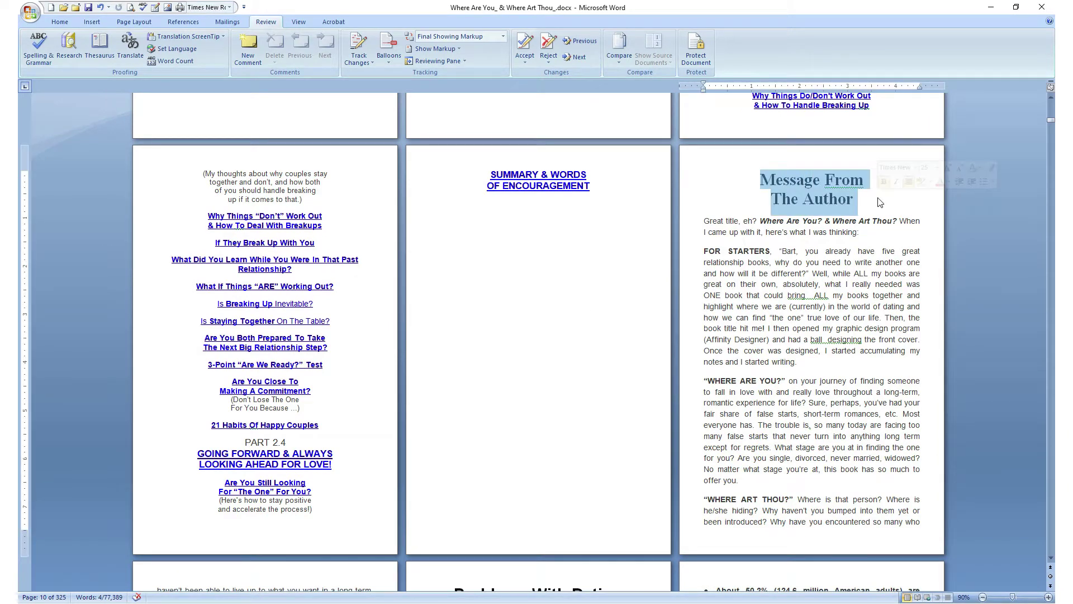
click(725, 179)
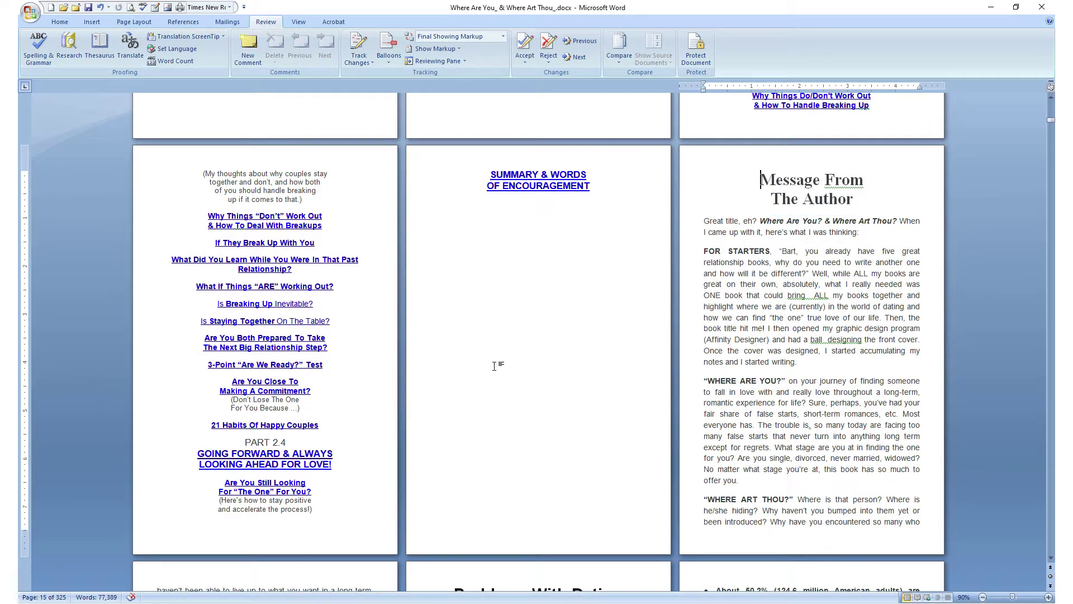
key(BackSpace)
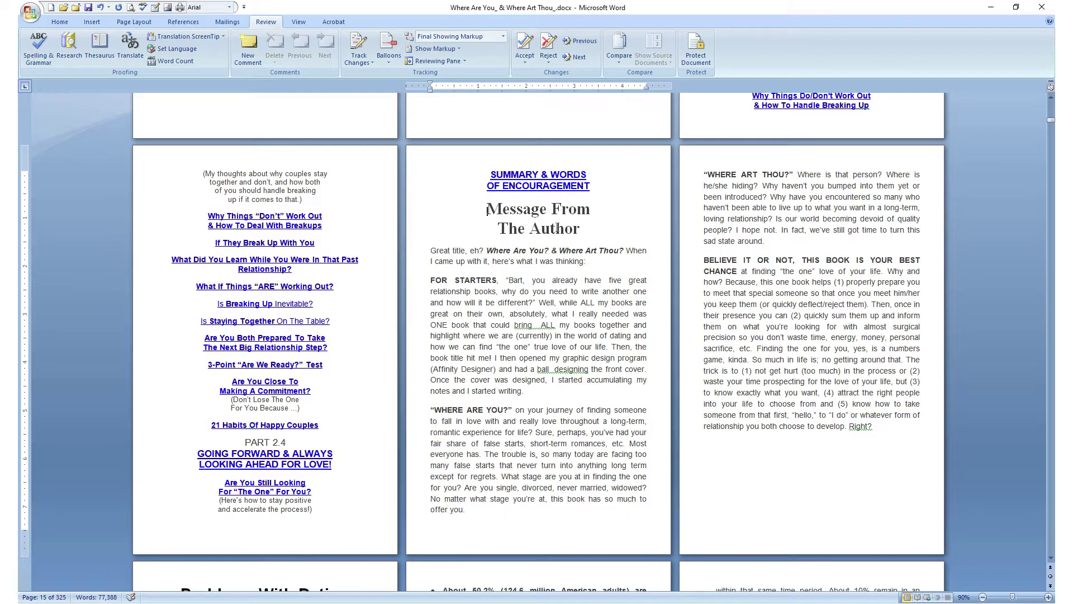
key(Return)
key(Return)
key(Return)
key(Return)
key(Return)
key(Return)
key(Return)
key(Return)
key(Return)
key(Return)
key(Return)
key(Return)
key(Return)
key(Return)
key(Return)
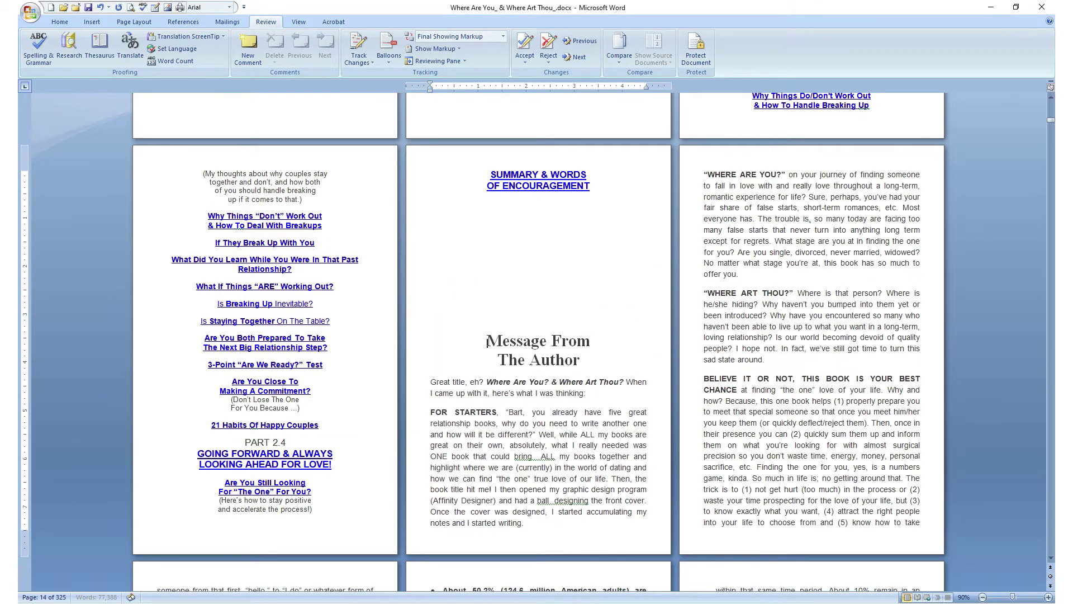
key(Return)
key(Return)
key(Return)
key(Return)
key(Return)
key(Return)
key(Return)
key(Return)
key(Return)
key(Return)
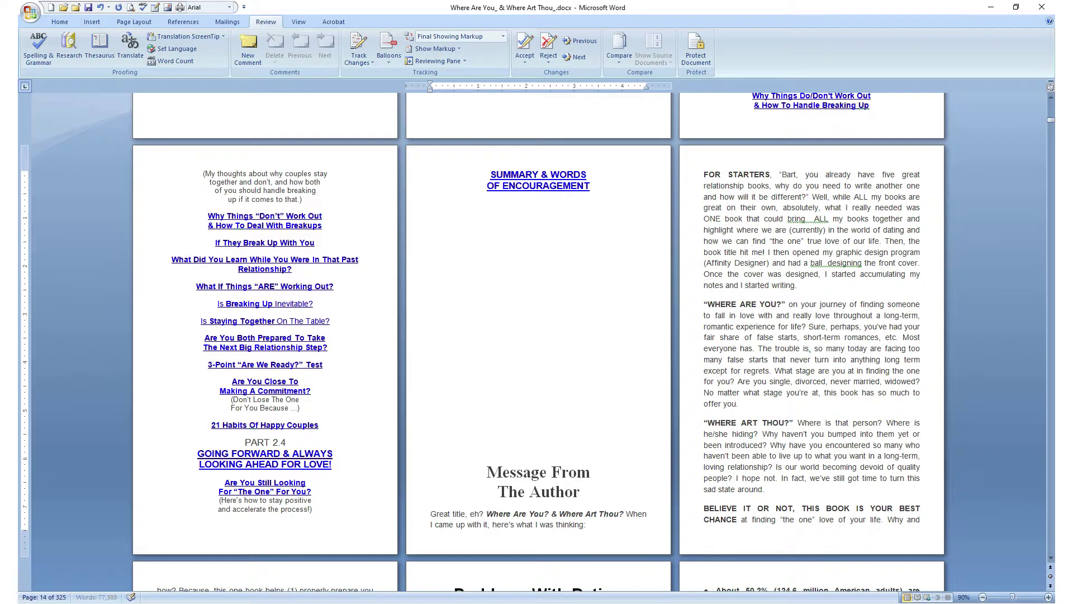
key(Return)
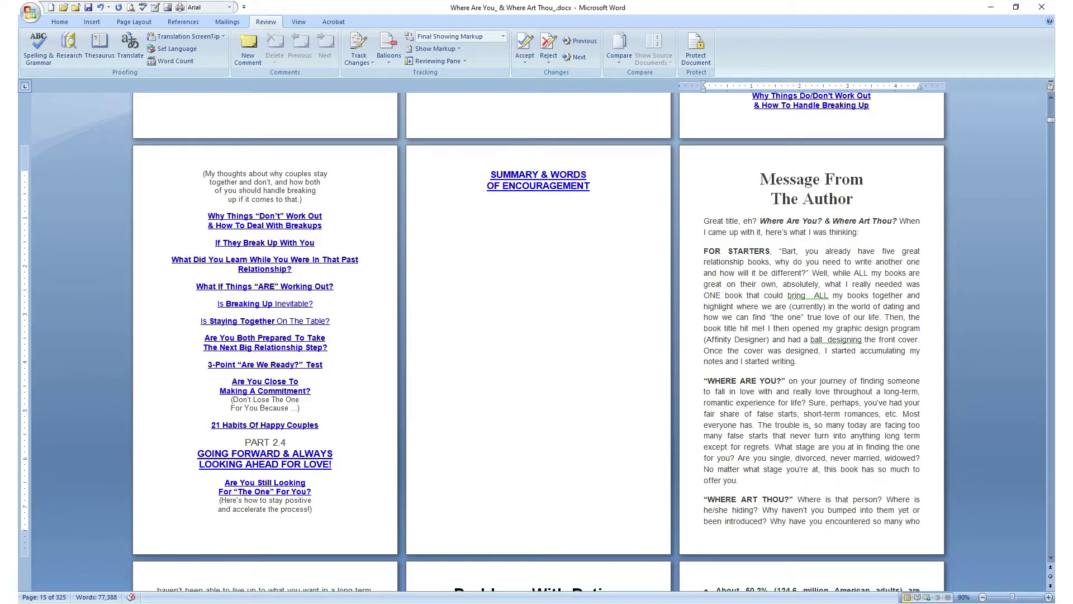
key(BackSpace)
key(BackSpace)
key(BackSpace)
key(BackSpace)
key(BackSpace)
key(BackSpace)
key(BackSpace)
key(BackSpace)
key(BackSpace)
key(BackSpace)
key(BackSpace)
key(BackSpace)
key(BackSpace)
key(BackSpace)
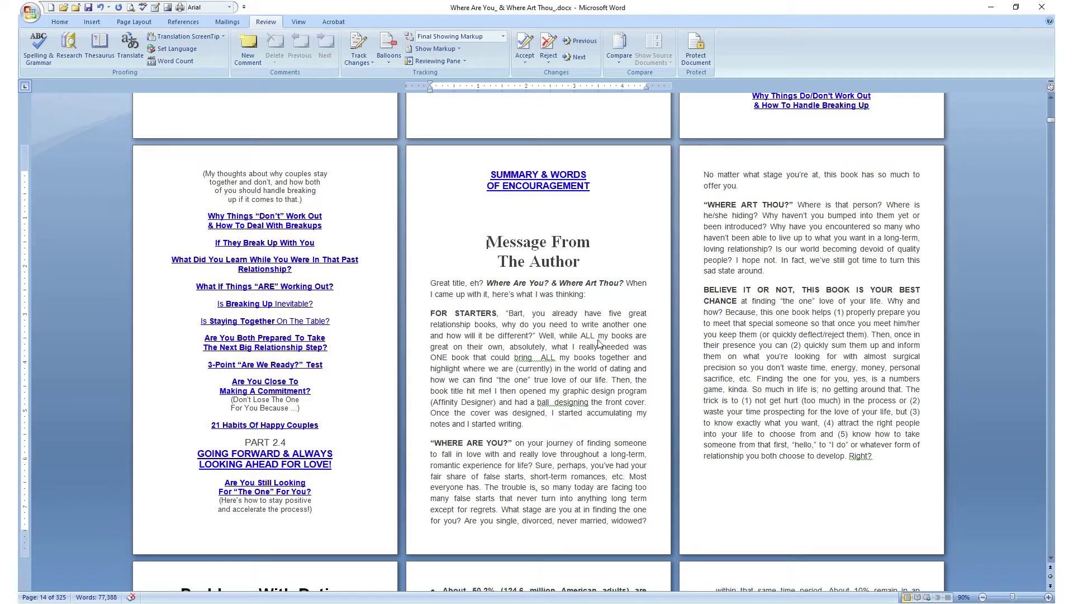
key(ctrl+Return)
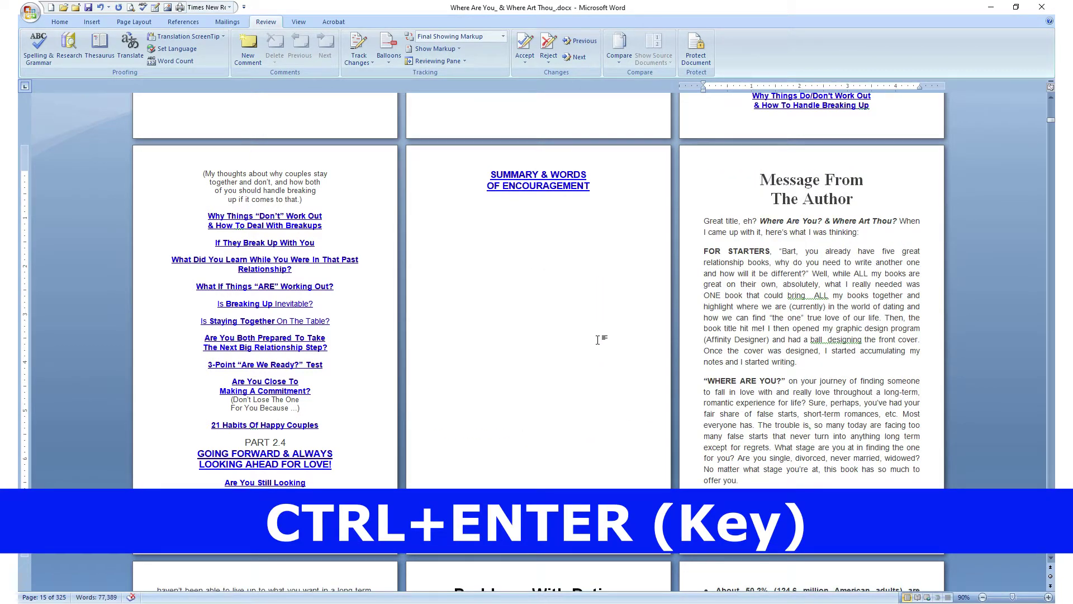
triple_click(901, 213)
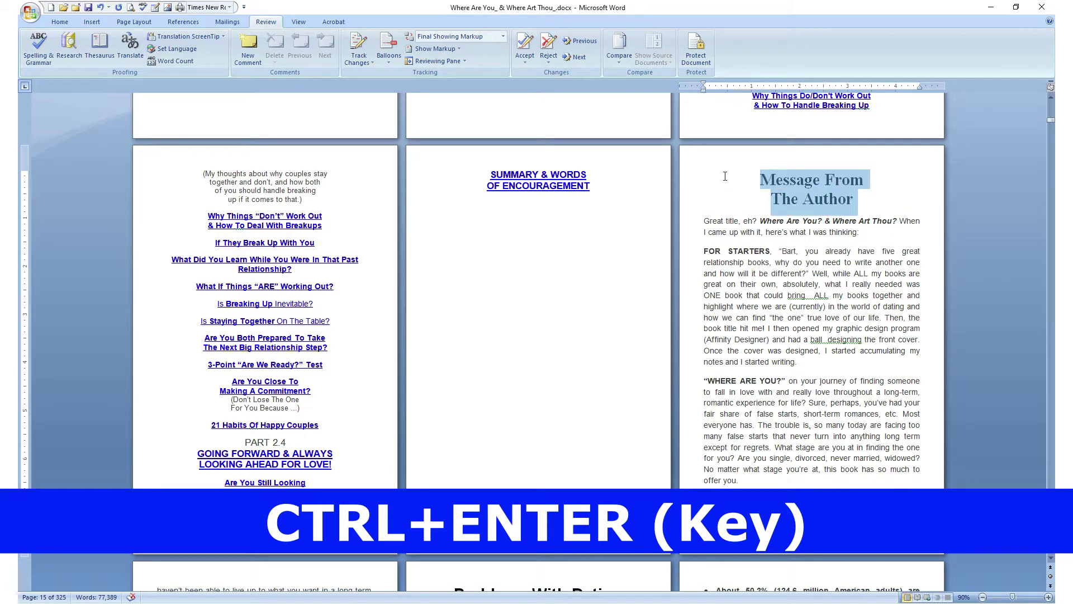
key(Right)
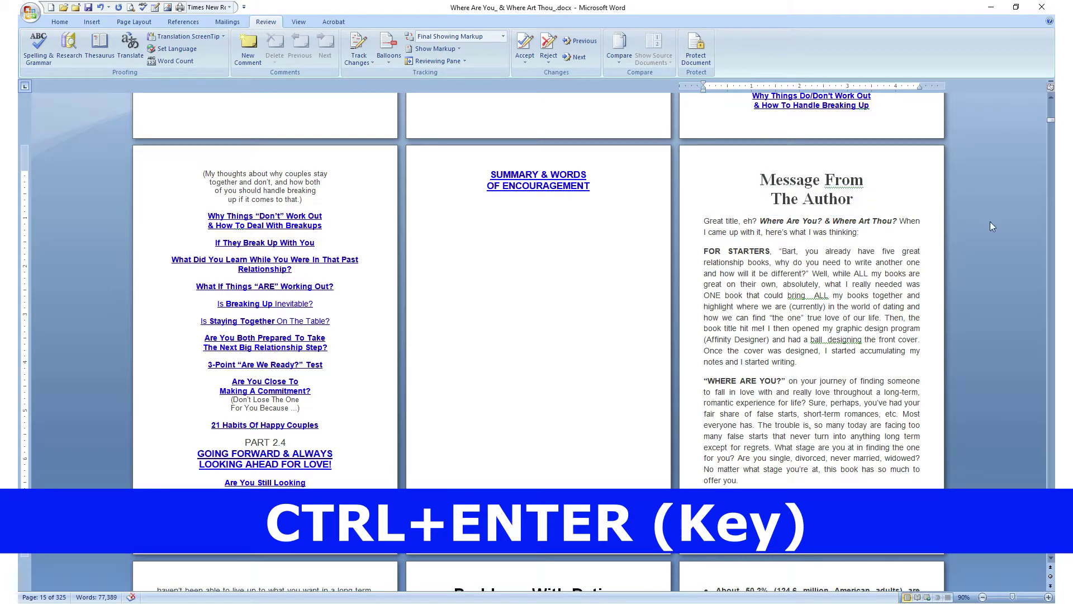
scroll(991, 222, down, 5)
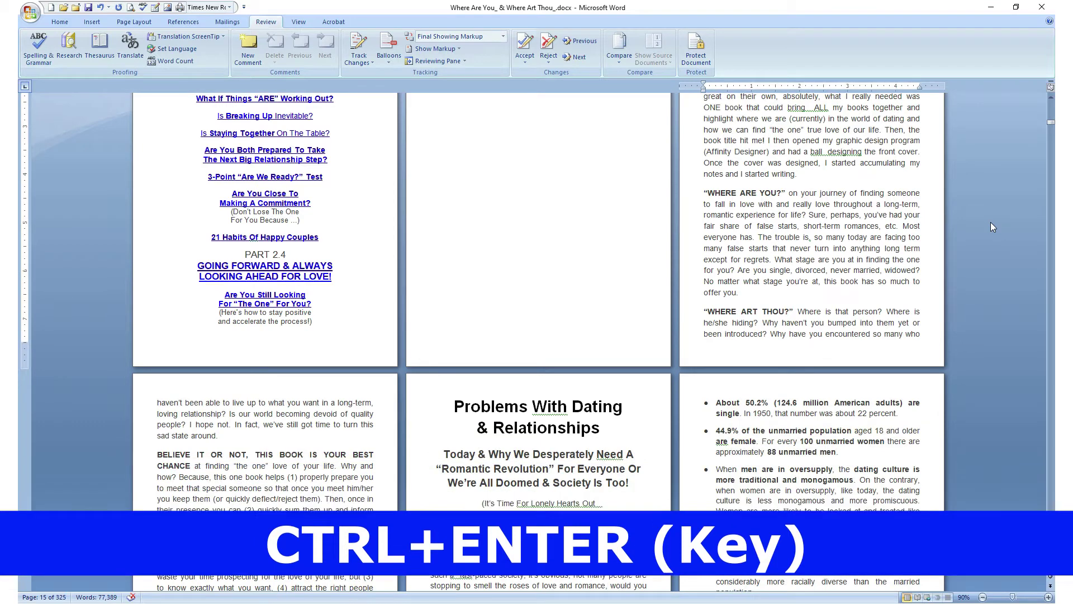
- Remove the blank lines before Problems With Dating & Relationships, recentre it, and add a Ctrl+Enter page break
scroll(990, 223, down, 6)
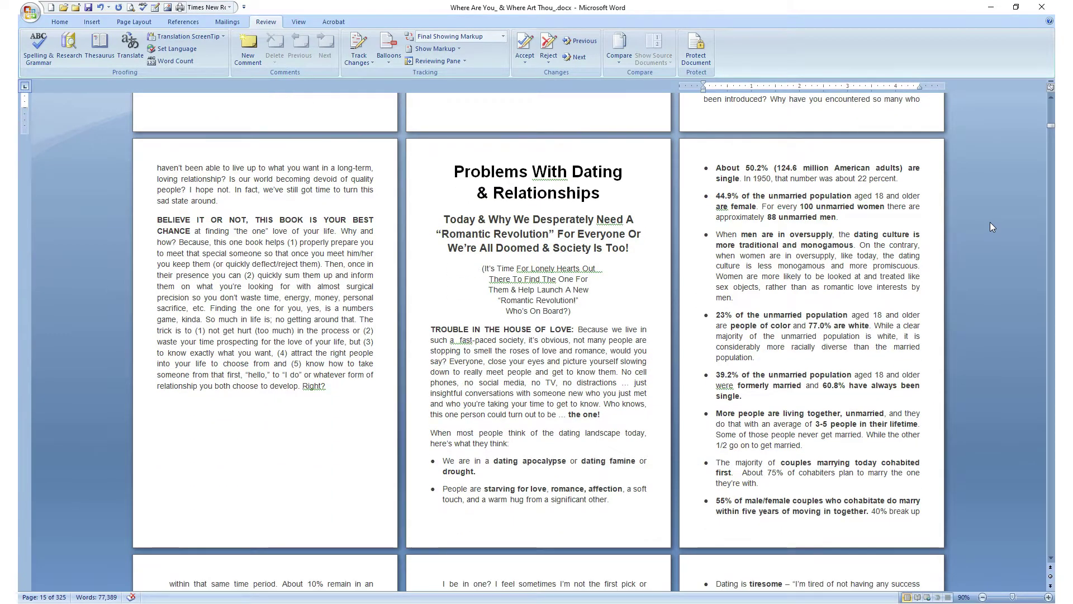
click(454, 173)
key(BackSpace)
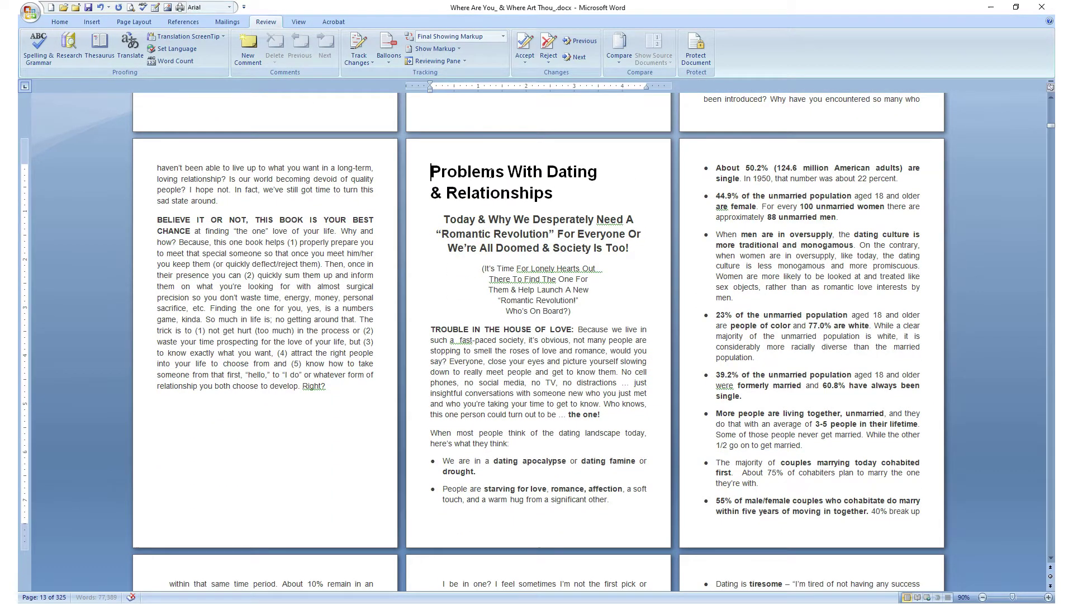
key(BackSpace)
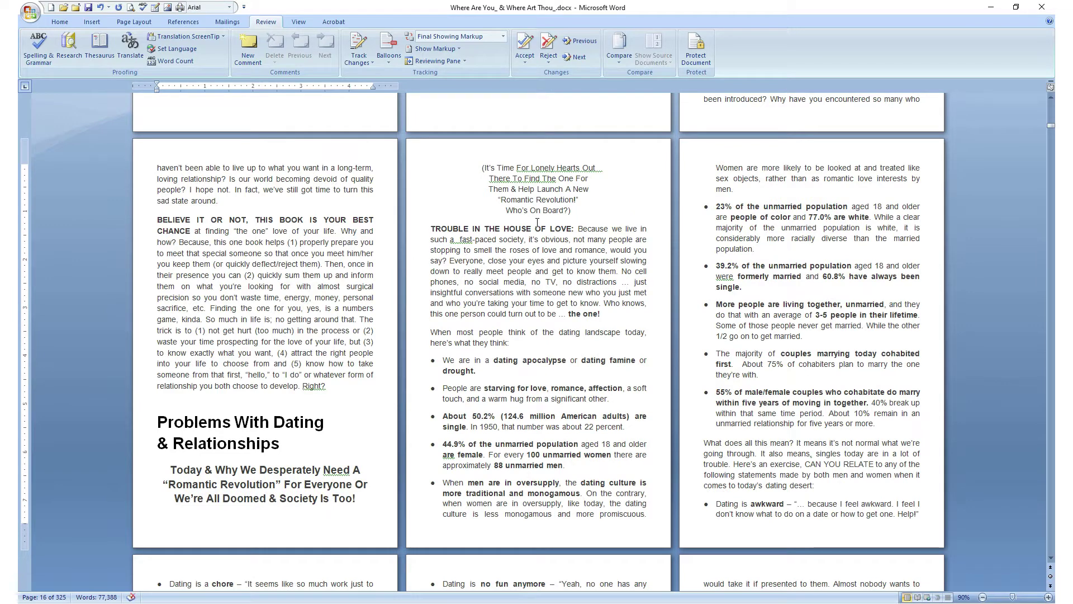
key(ctrl+e)
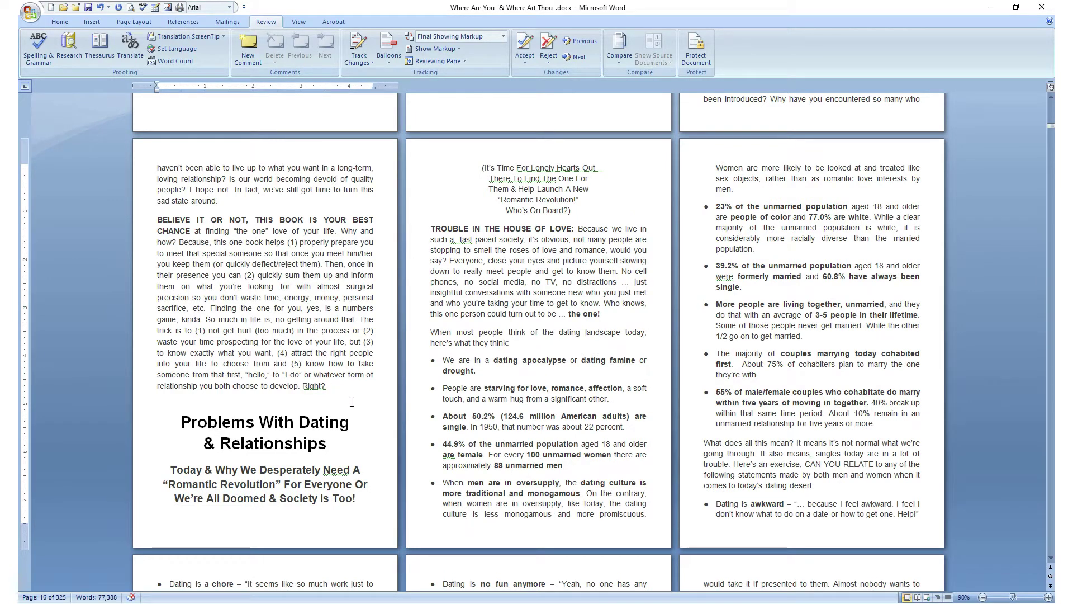
key(Return)
key(Return)
key(Return)
key(Return)
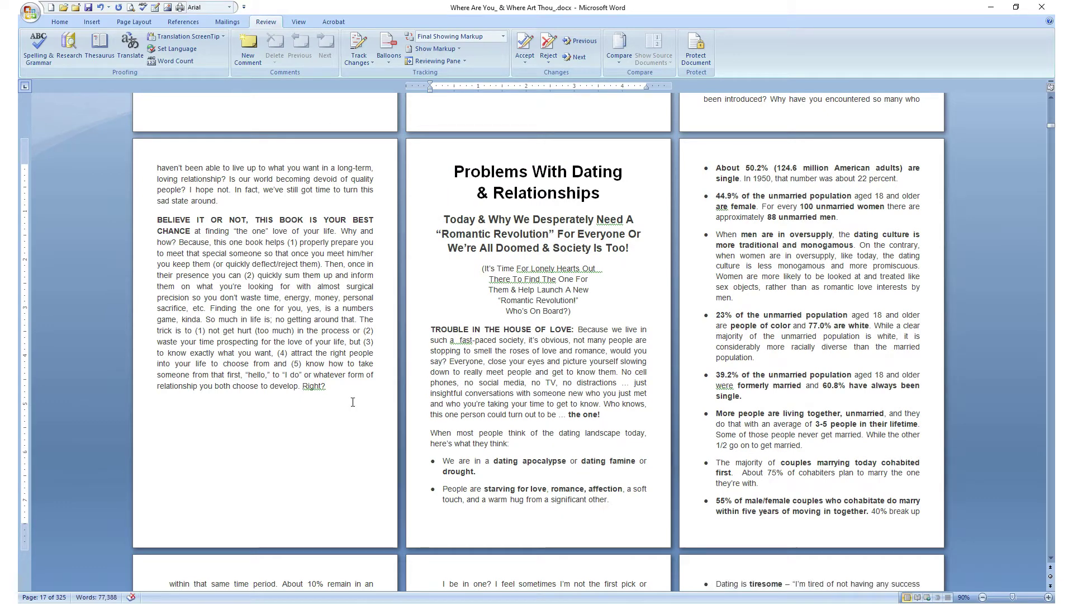
key(BackSpace)
key(BackSpace)
key(BackSpace)
key(BackSpace)
key(BackSpace)
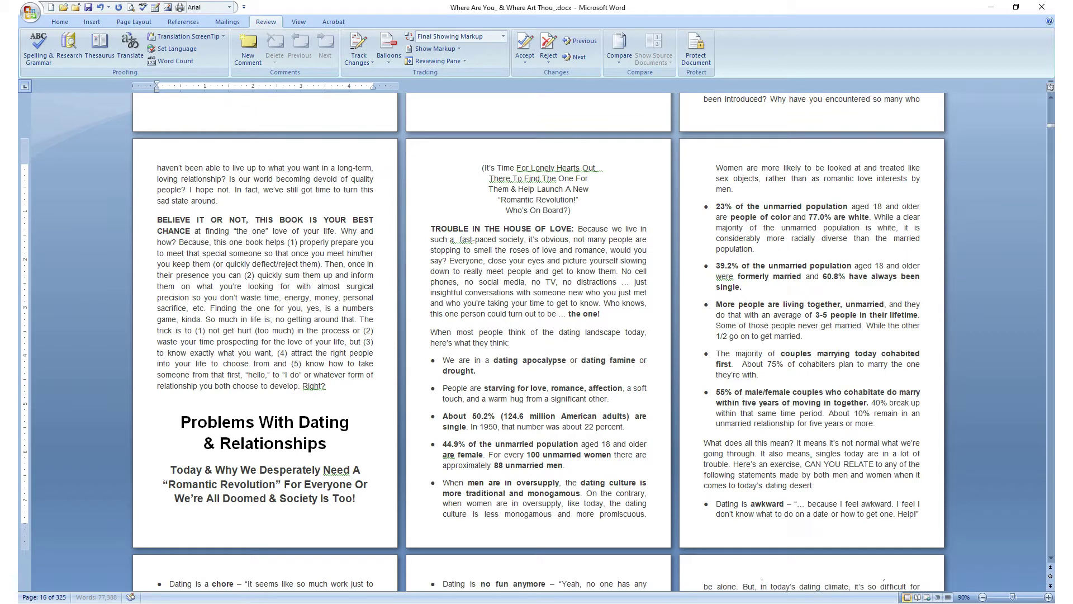
key(ctrl+Return)
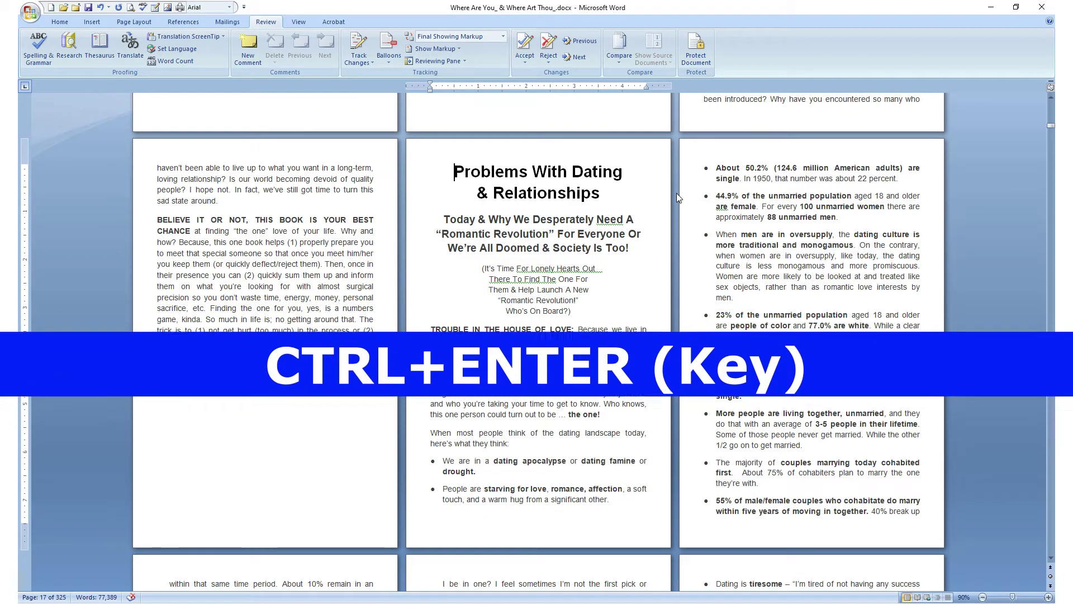
triple_click(642, 193)
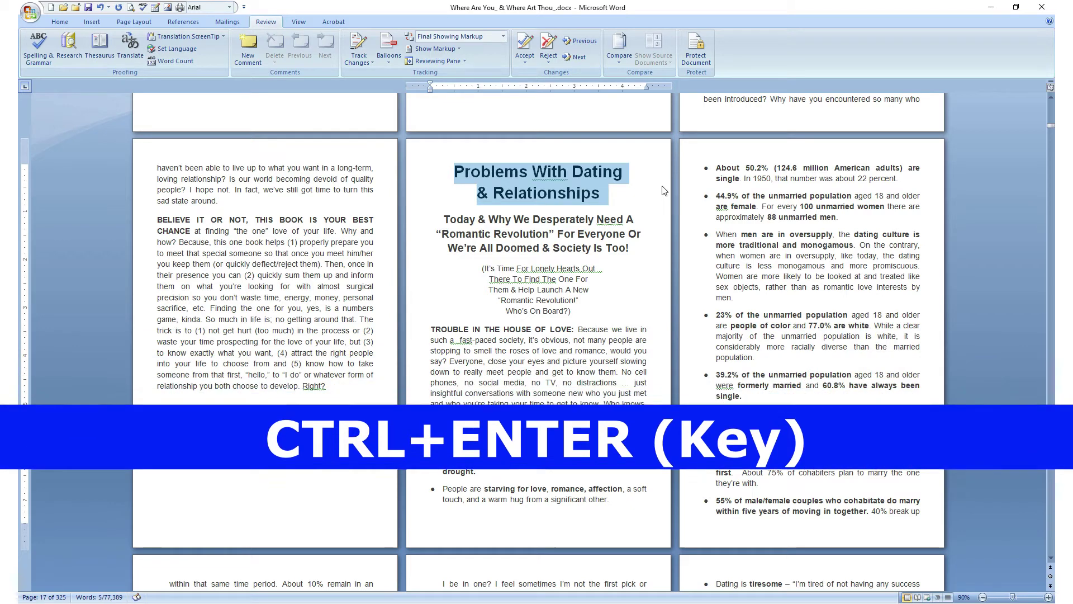
click(657, 187)
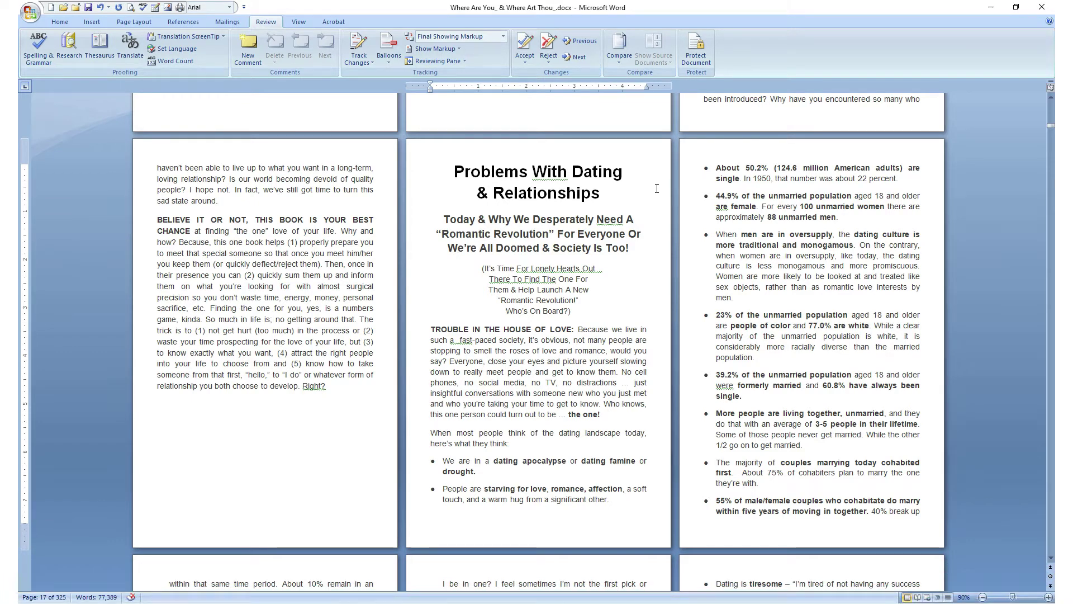
- Scroll down to page 25, where Who Is This Book For? and How To Get The Most begin
scroll(659, 189, down, 7)
scroll(660, 190, down, 12)
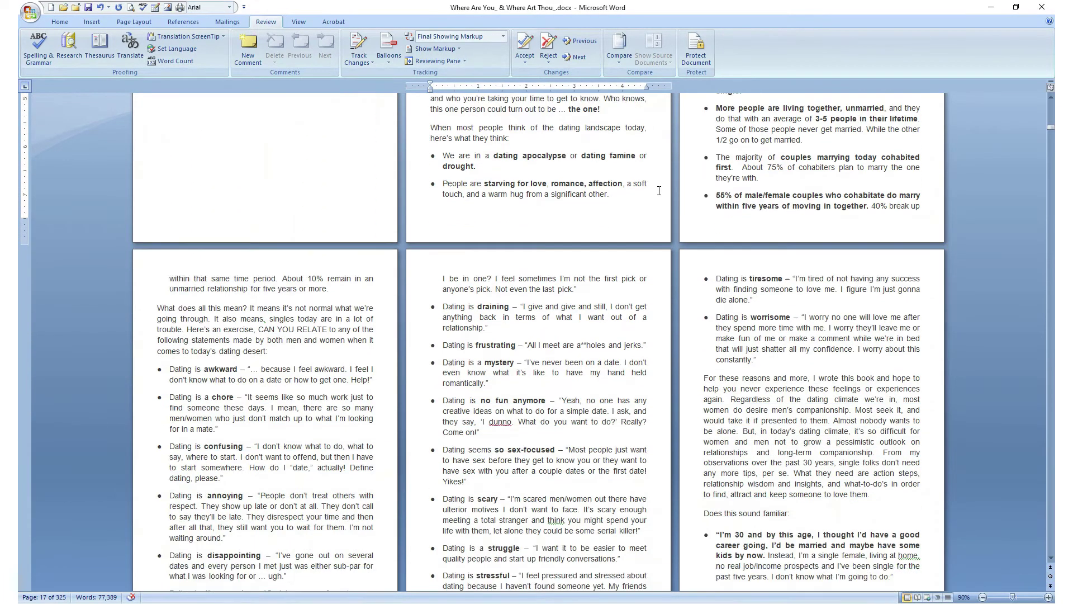
scroll(659, 191, down, 18)
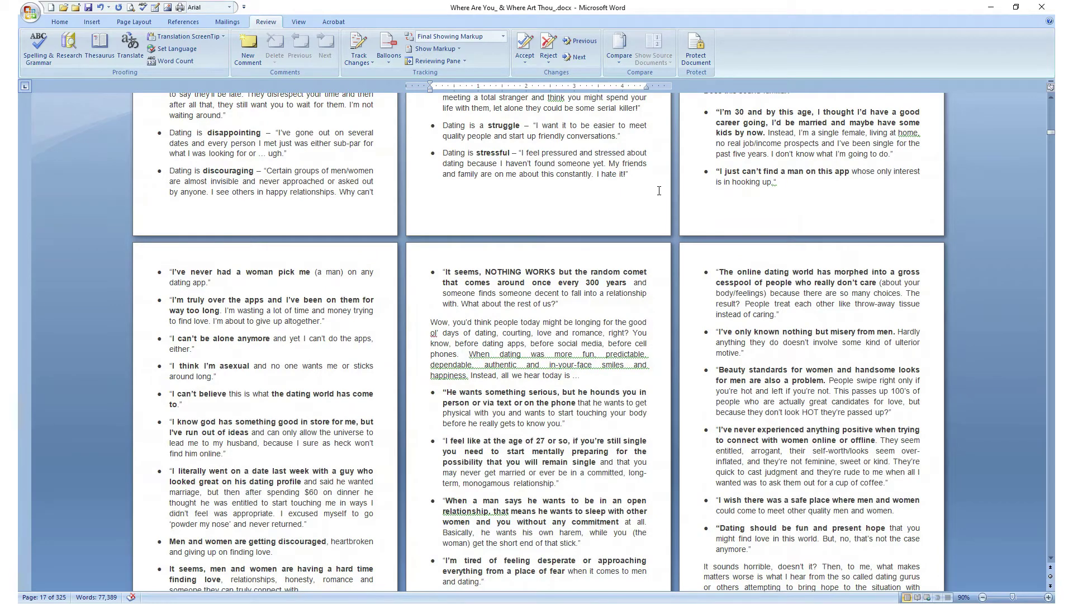
scroll(660, 191, down, 8)
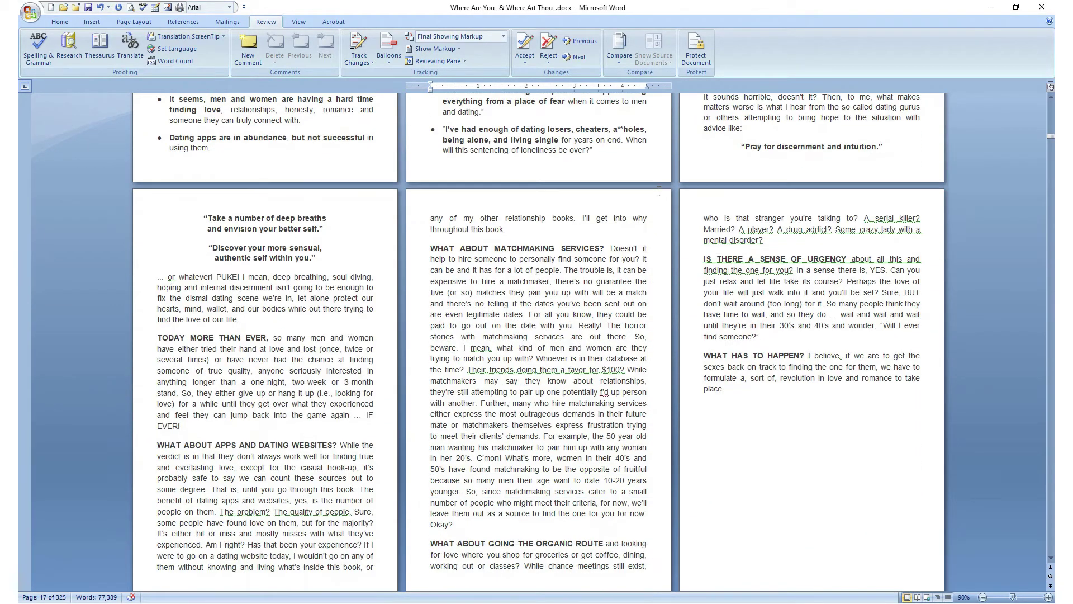
scroll(659, 190, down, 2)
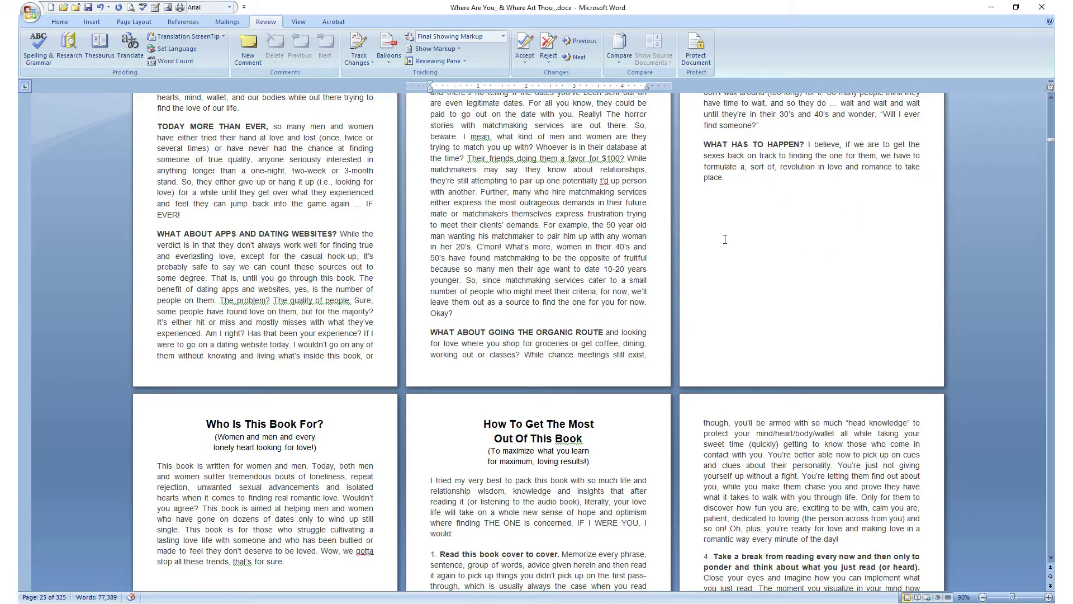
- Remove the old break and blank lines, then put a Ctrl+Enter page break before Who Is This Book For?
scroll(857, 276, down, 2)
drag(355, 348, 206, 353)
click(210, 353)
key(ctrl+l)
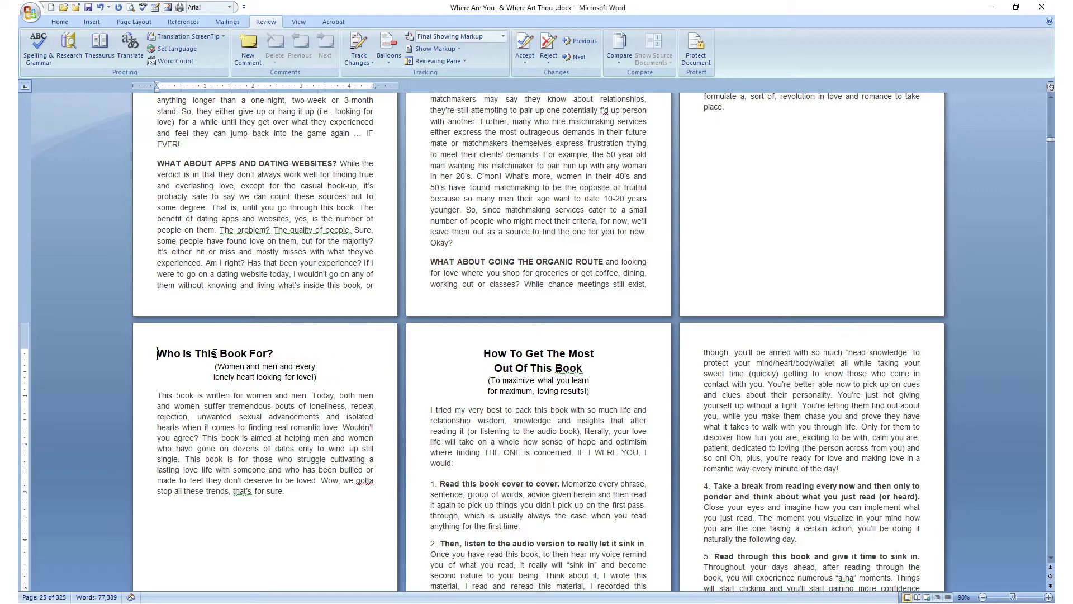
key(BackSpace)
scroll(898, 187, up, 2)
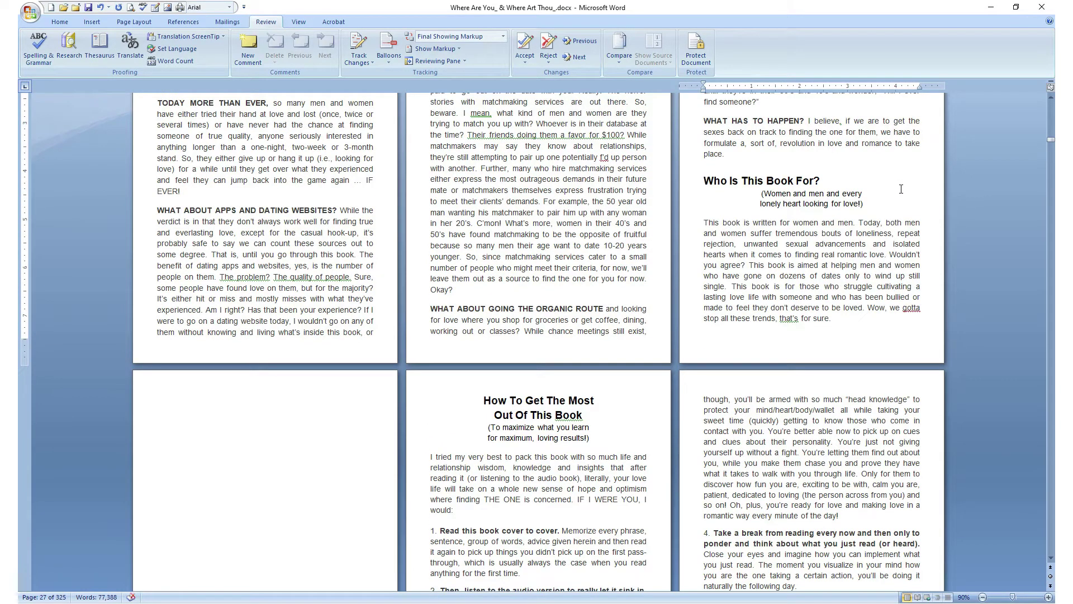
key(ctrl+e)
key(Return)
key(Return)
key(Return)
key(Return)
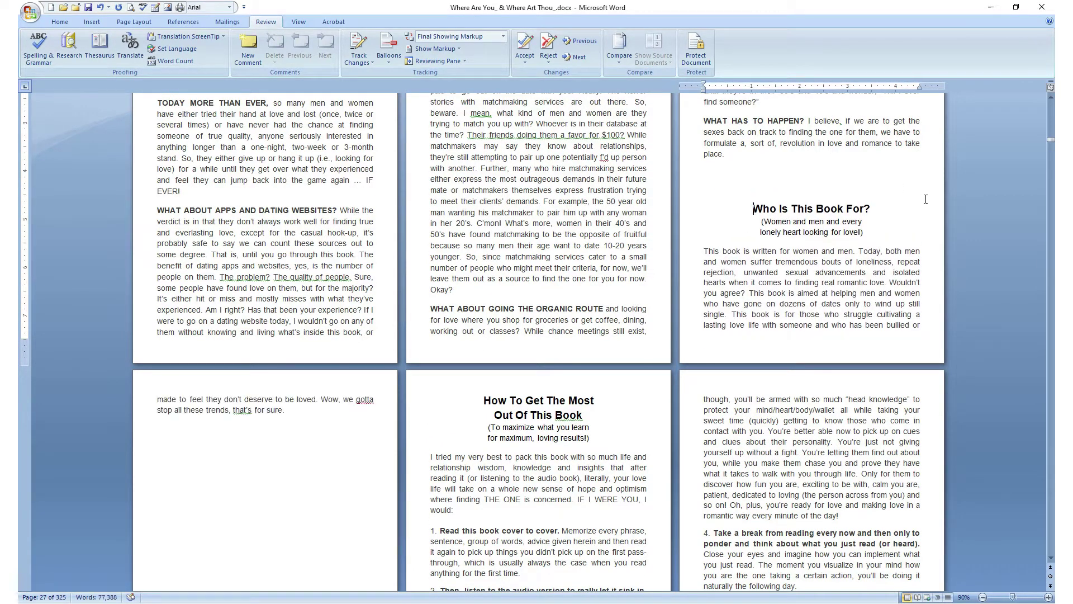
key(Return)
key(Return)
key(Return)
key(Return)
key(Return)
key(Return)
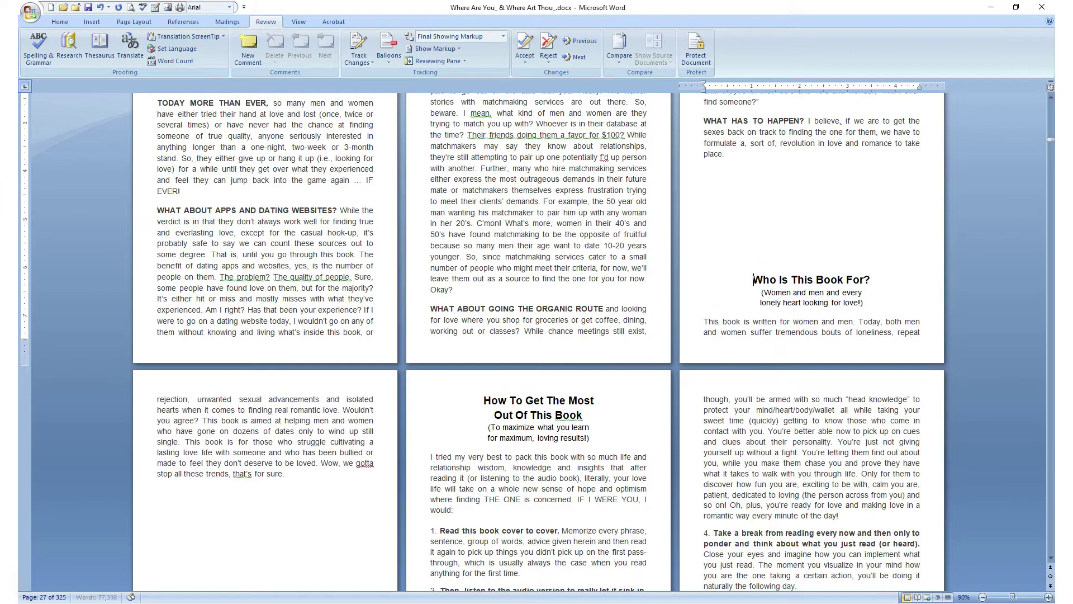
key(Return)
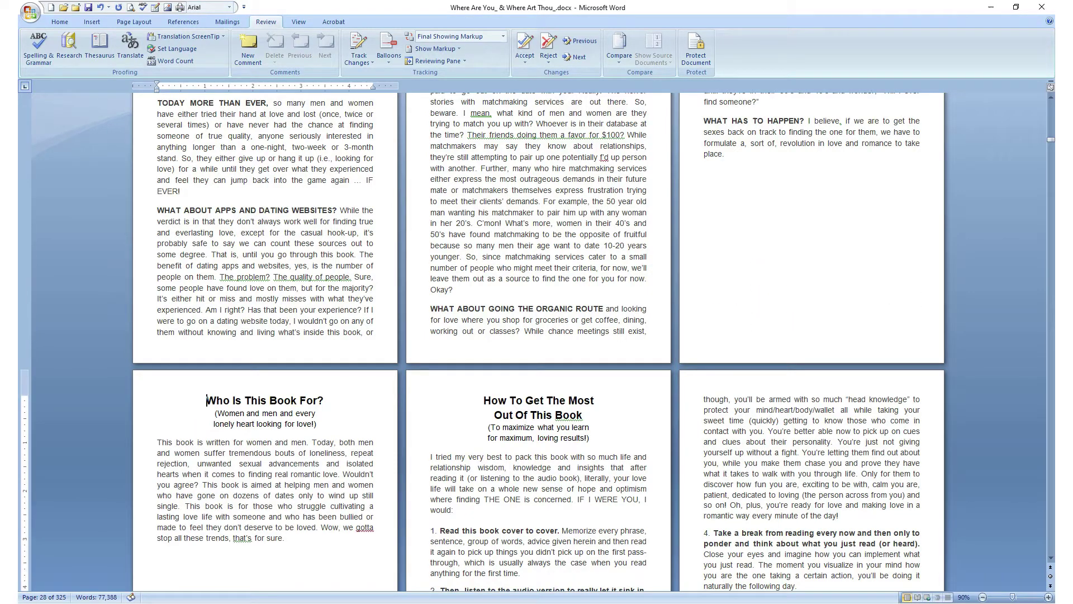
key(BackSpace)
key(BackSpace)
key(BackSpace)
key(BackSpace)
key(BackSpace)
key(BackSpace)
key(BackSpace)
key(BackSpace)
key(BackSpace)
key(BackSpace)
key(BackSpace)
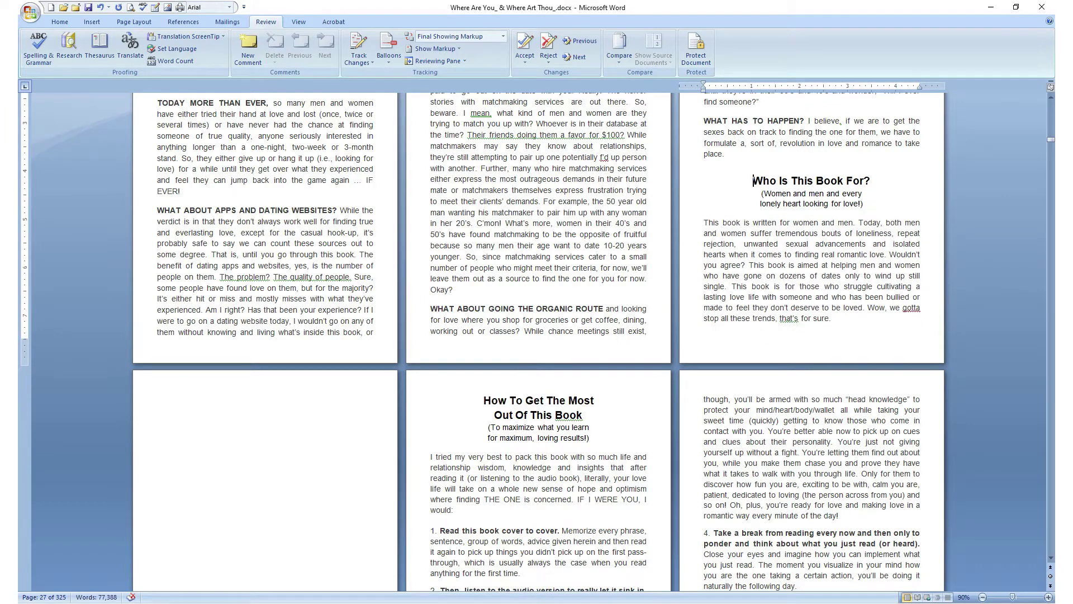
key(ctrl+Return)
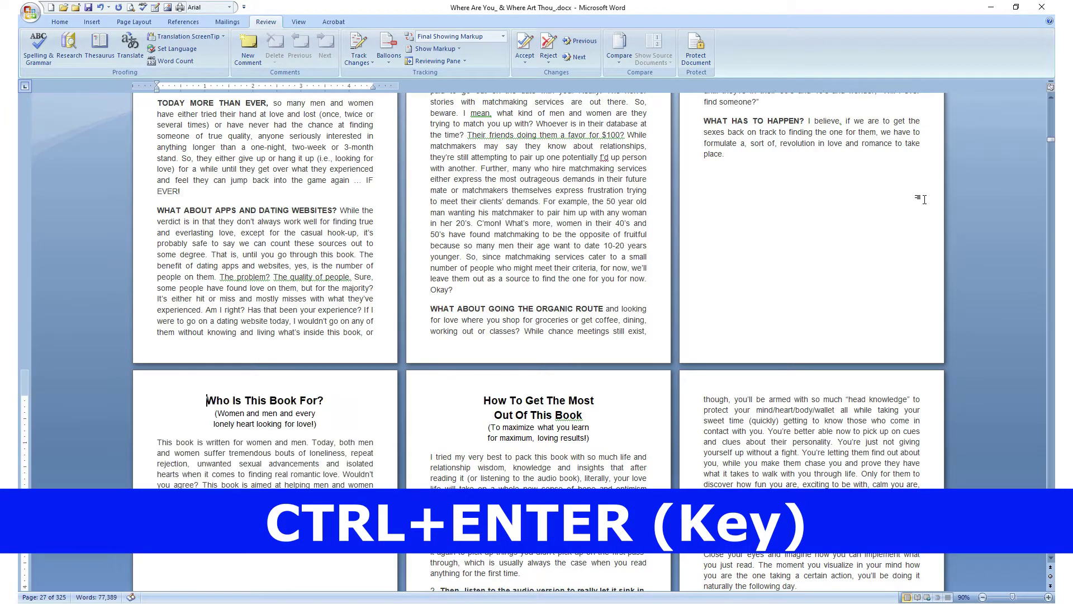
- Check that Who Is This Book For? and How To Get The Most Out Of This Book each start pages
scroll(764, 247, down, 3)
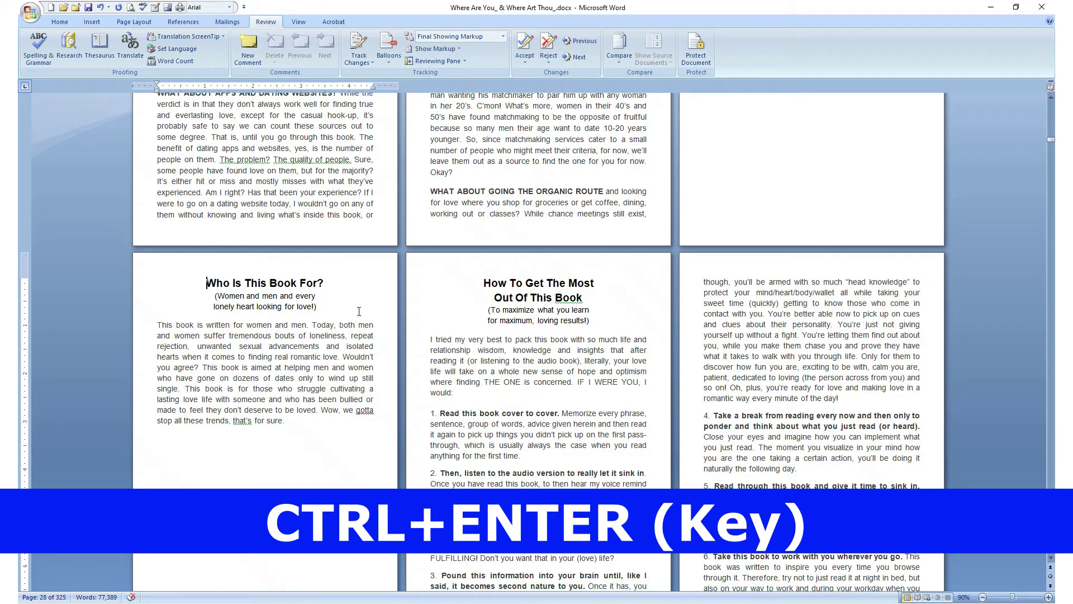
drag(333, 281, 207, 281)
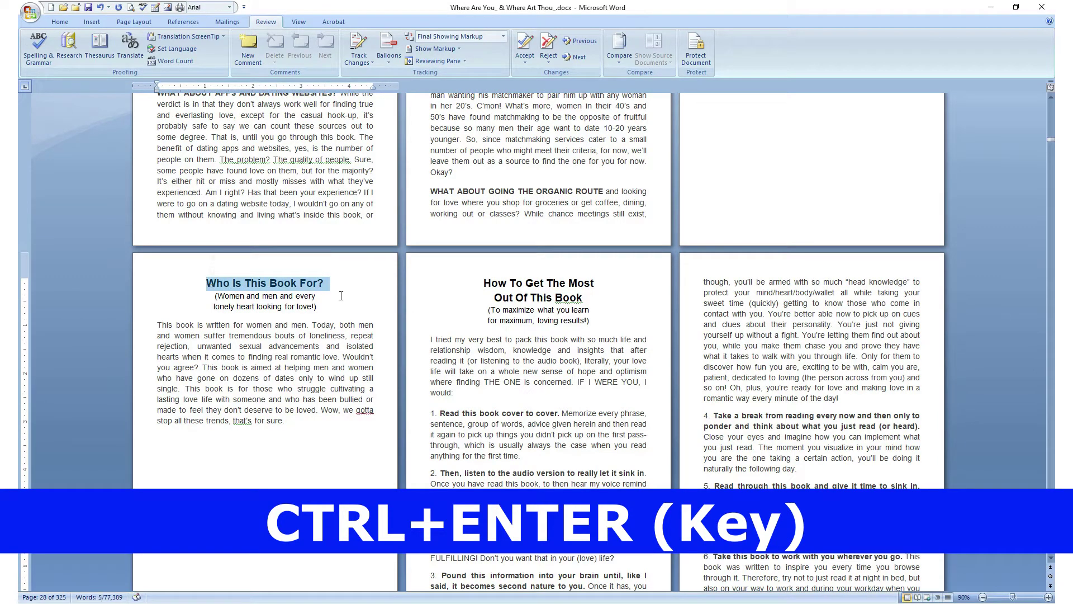
click(317, 296)
drag(473, 282, 643, 310)
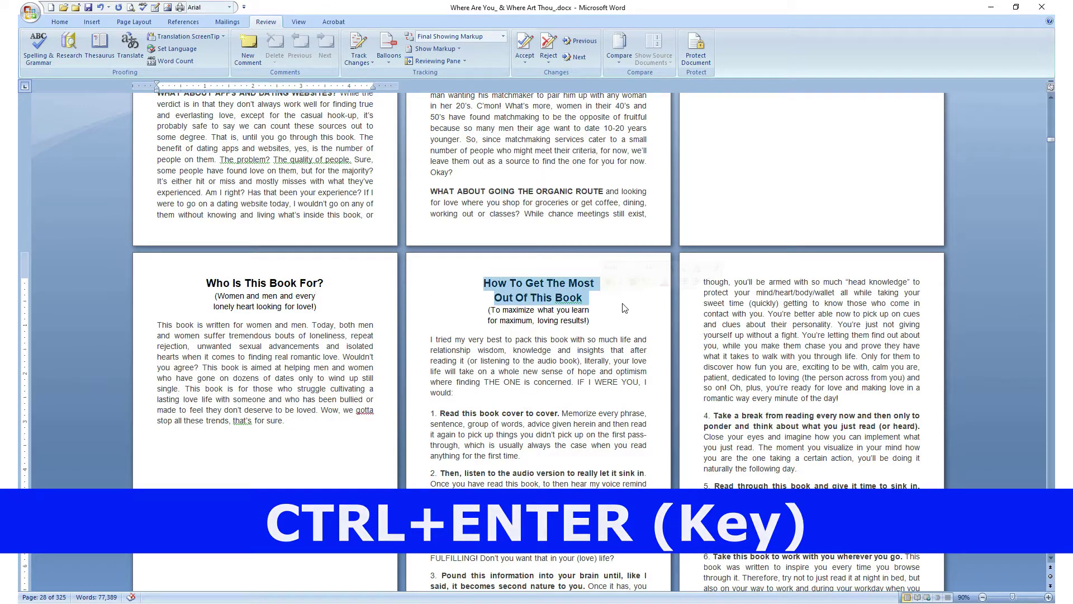
click(659, 311)
- Scroll past My Goals For You, What's My Story? and WARNING! to PART 1 on page 37
scroll(660, 310, down, 12)
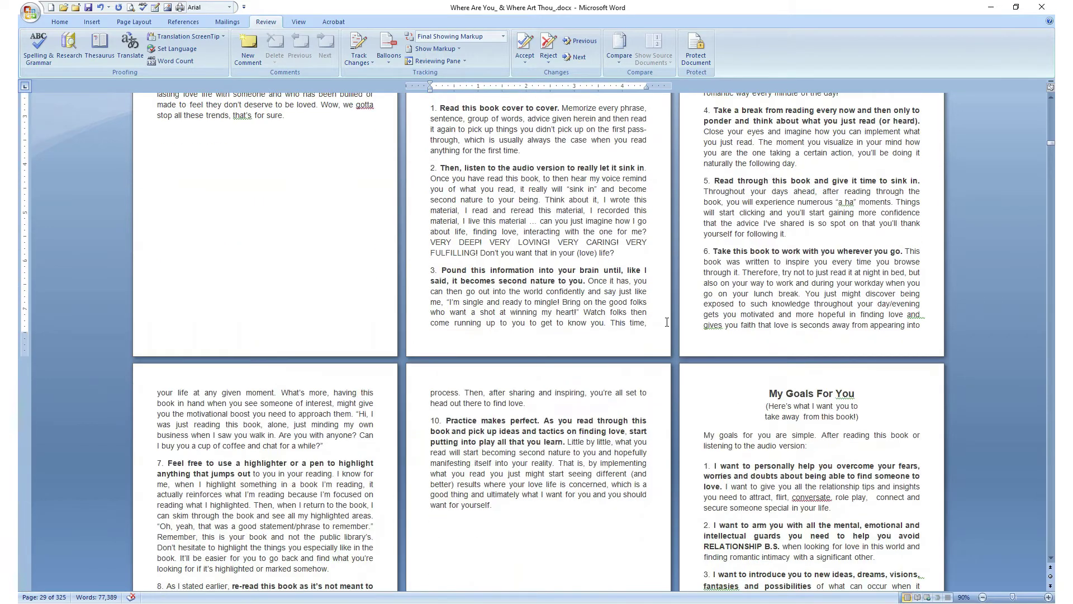
drag(774, 248, 856, 252)
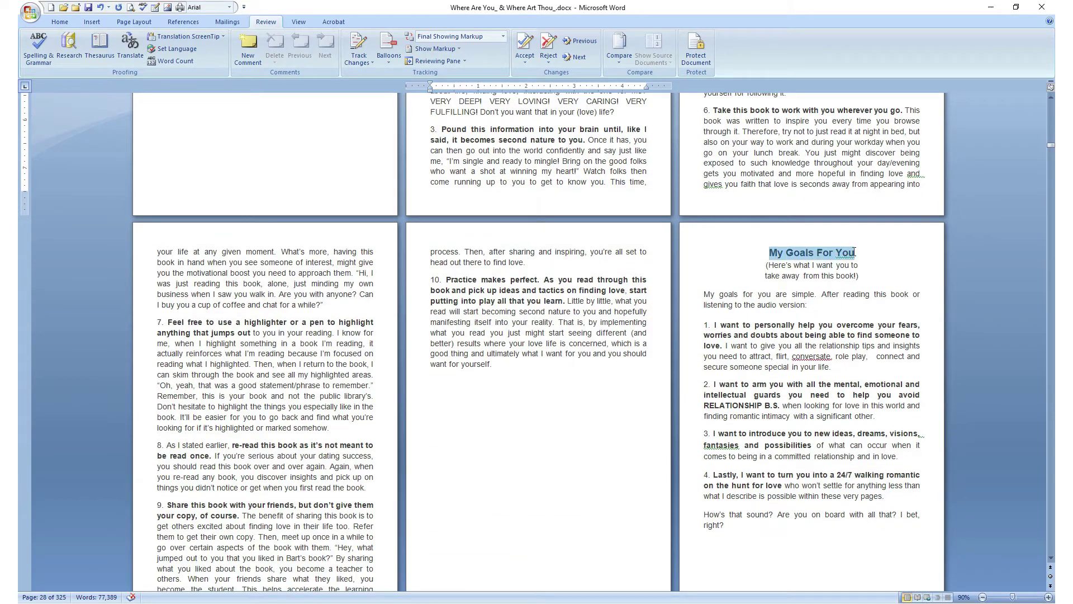
scroll(610, 309, down, 8)
scroll(610, 309, down, 4)
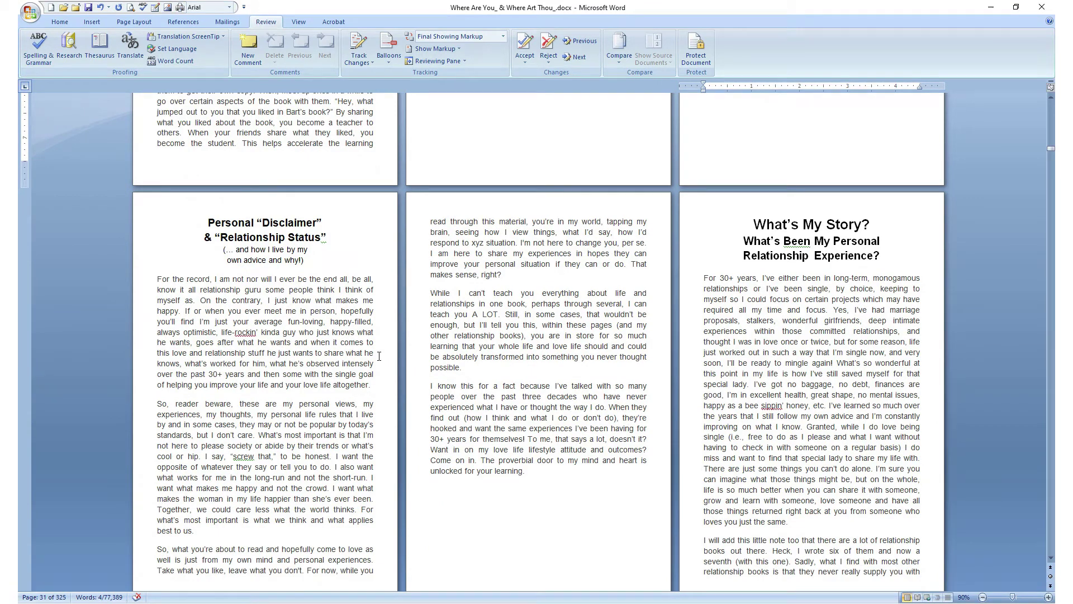
scroll(379, 356, down, 2)
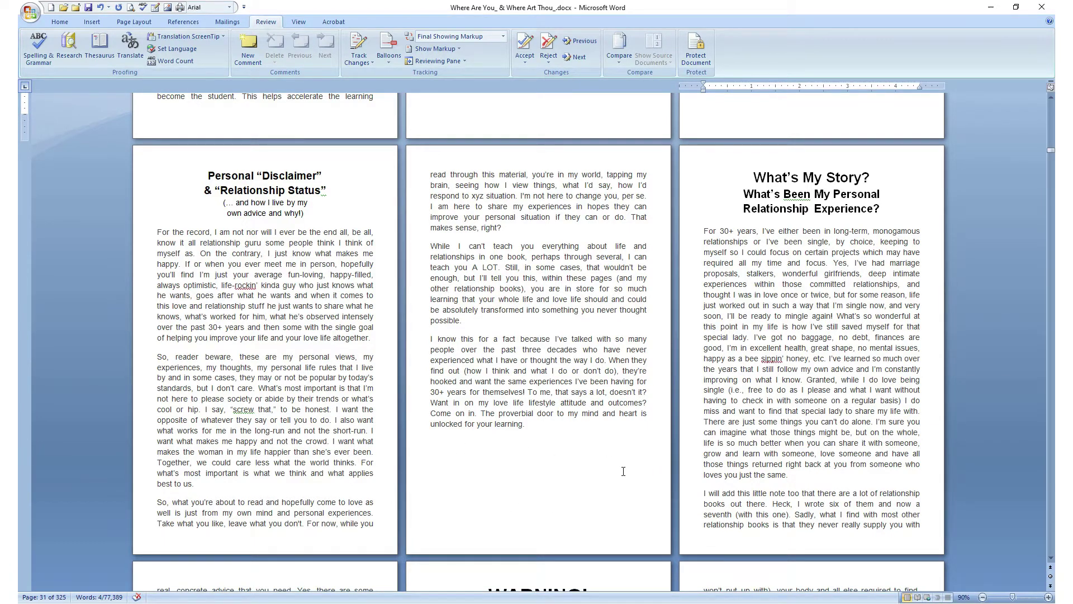
scroll(758, 276, down, 10)
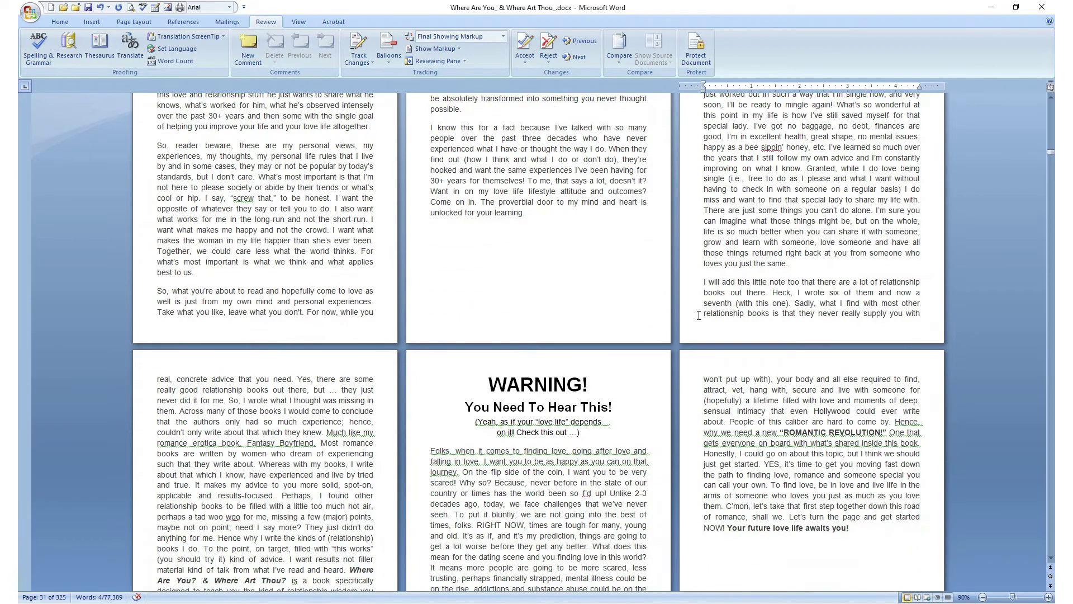
scroll(690, 317, down, 3)
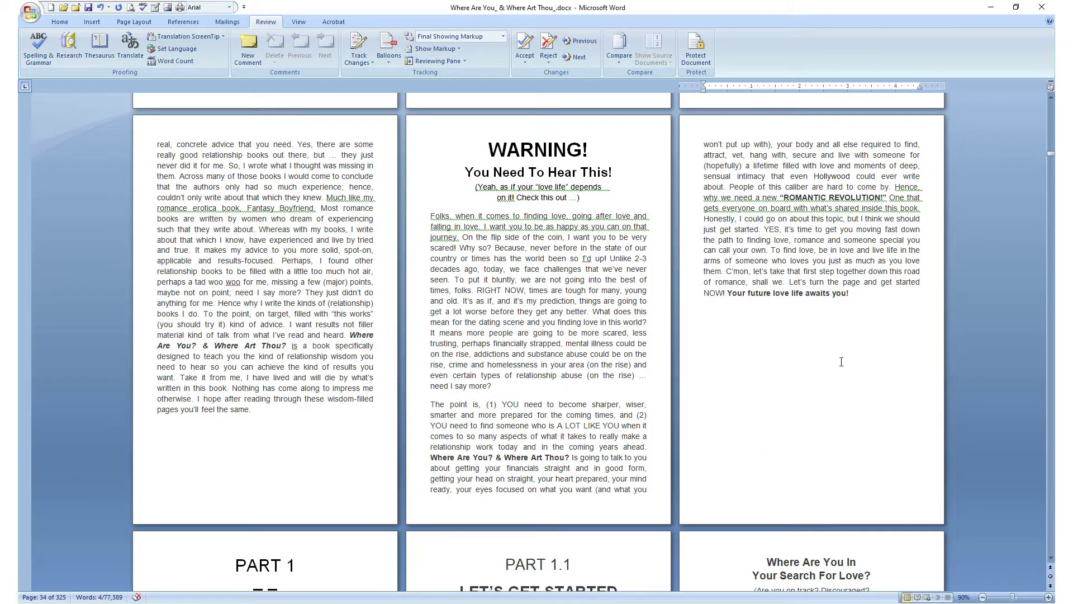
scroll(795, 394, down, 9)
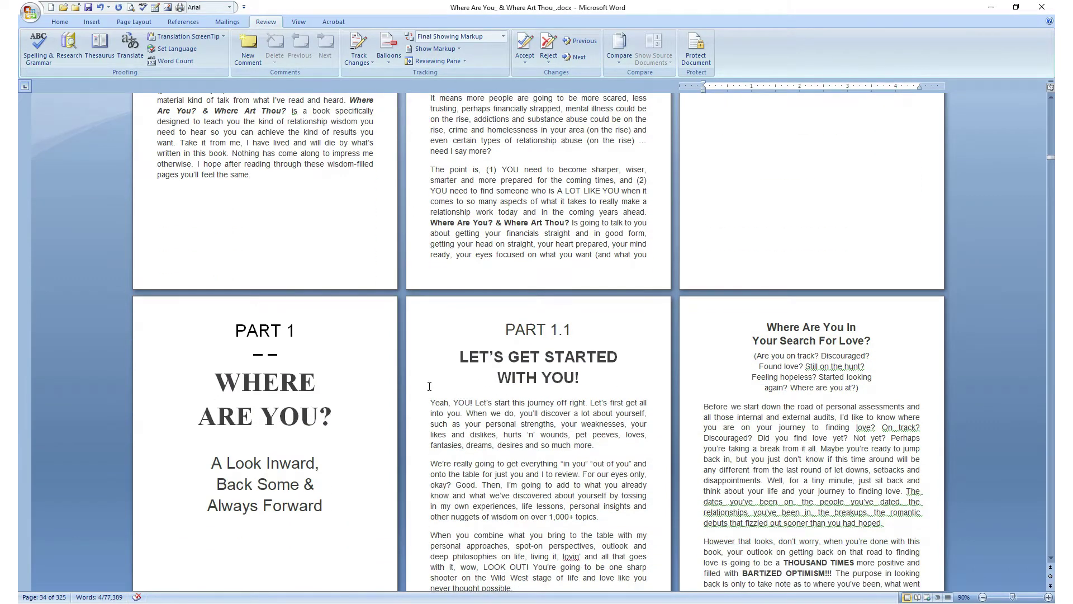
scroll(391, 372, down, 1)
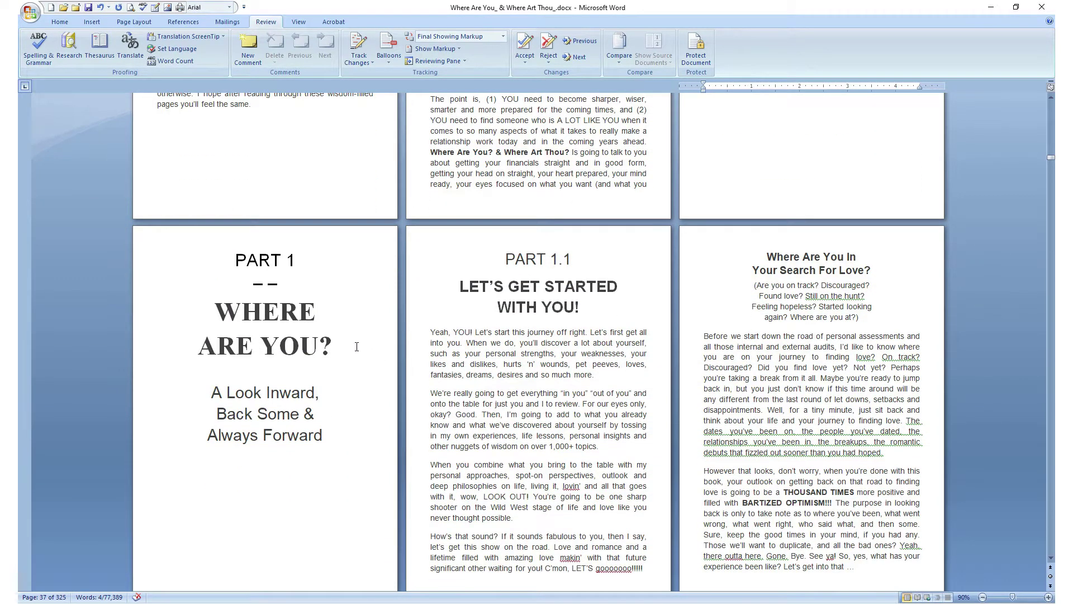
drag(231, 259, 351, 433)
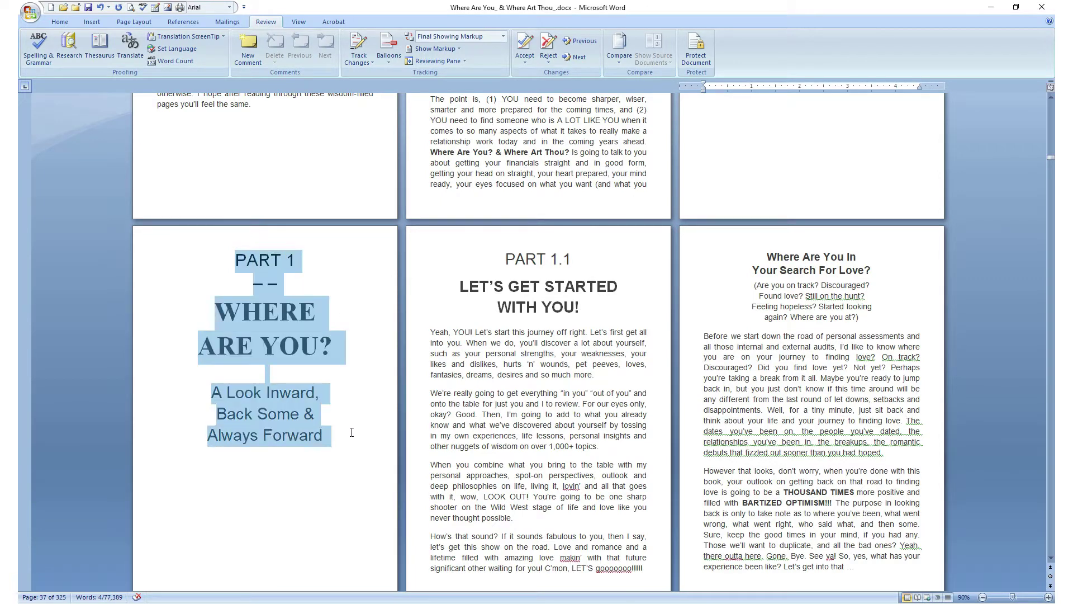
click(343, 257)
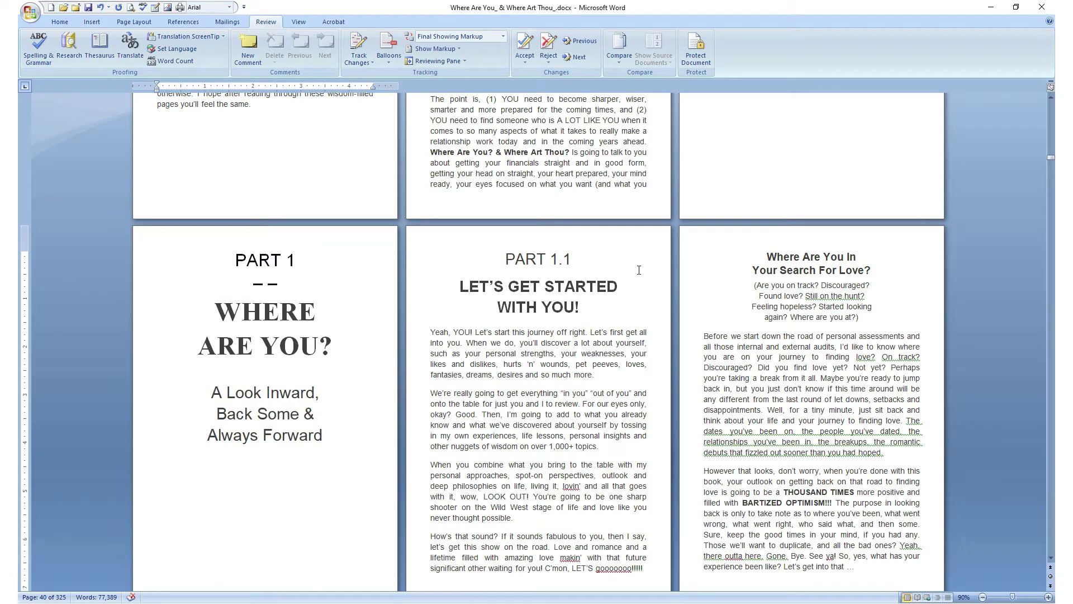
drag(481, 254, 623, 316)
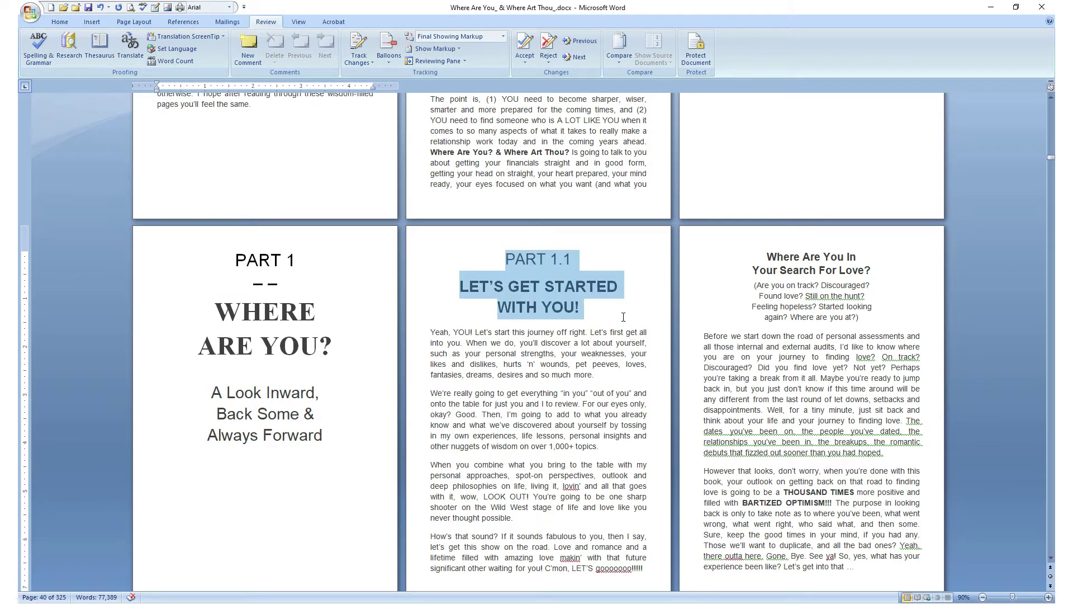
click(630, 262)
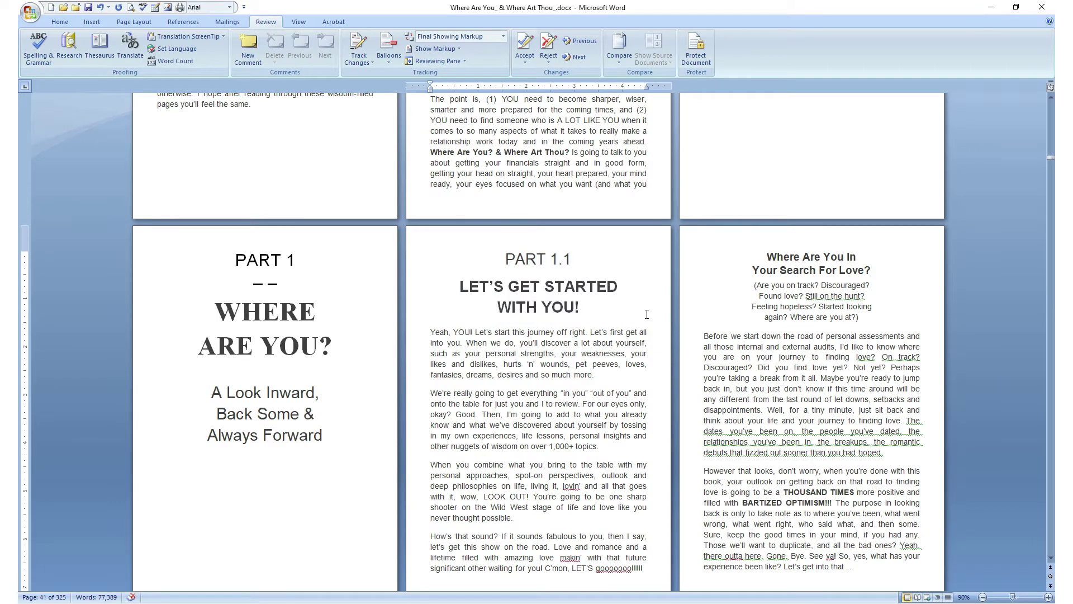
scroll(647, 314, down, 3)
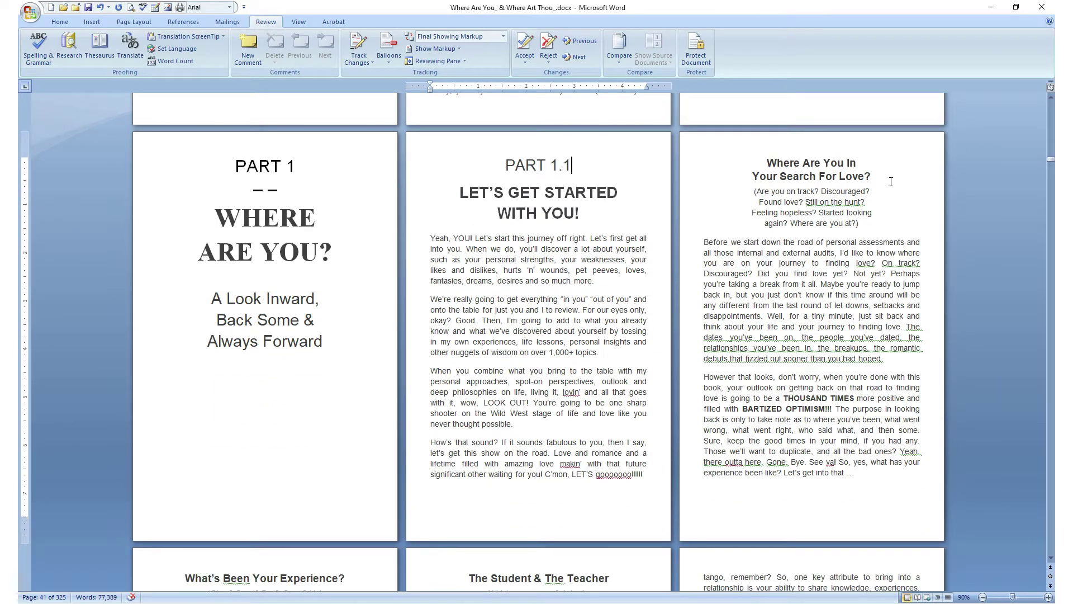
drag(834, 175, 877, 176)
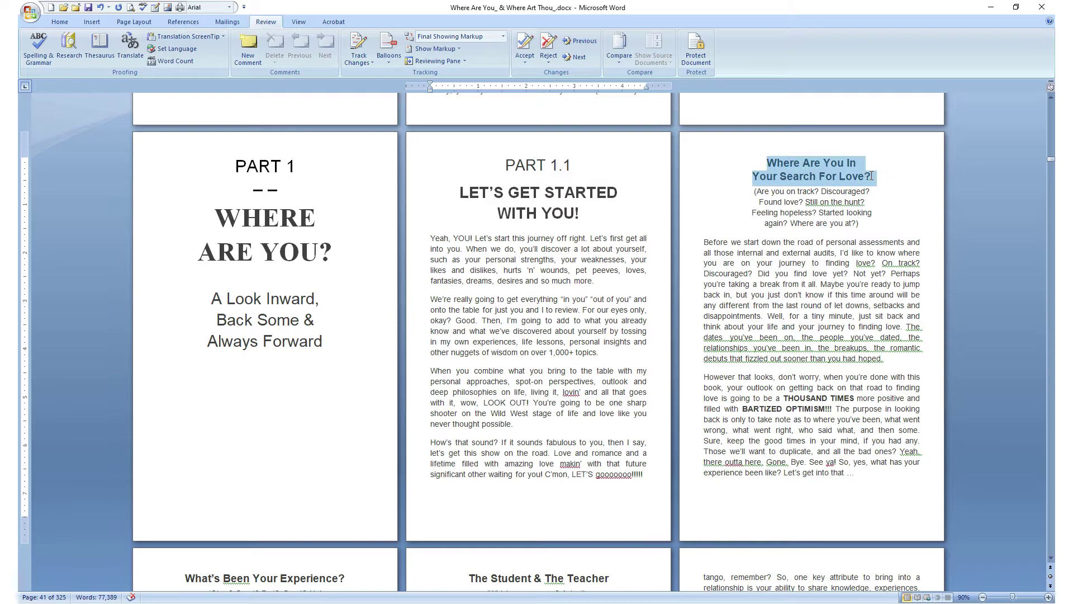
click(906, 177)
scroll(899, 222, down, 4)
scroll(898, 222, down, 7)
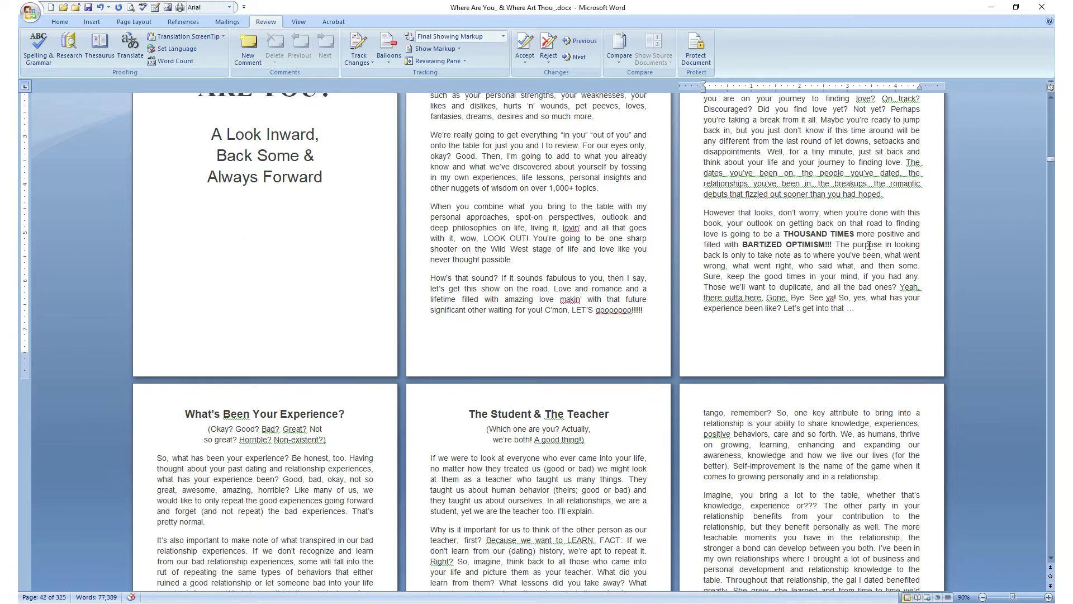
scroll(410, 310, down, 4)
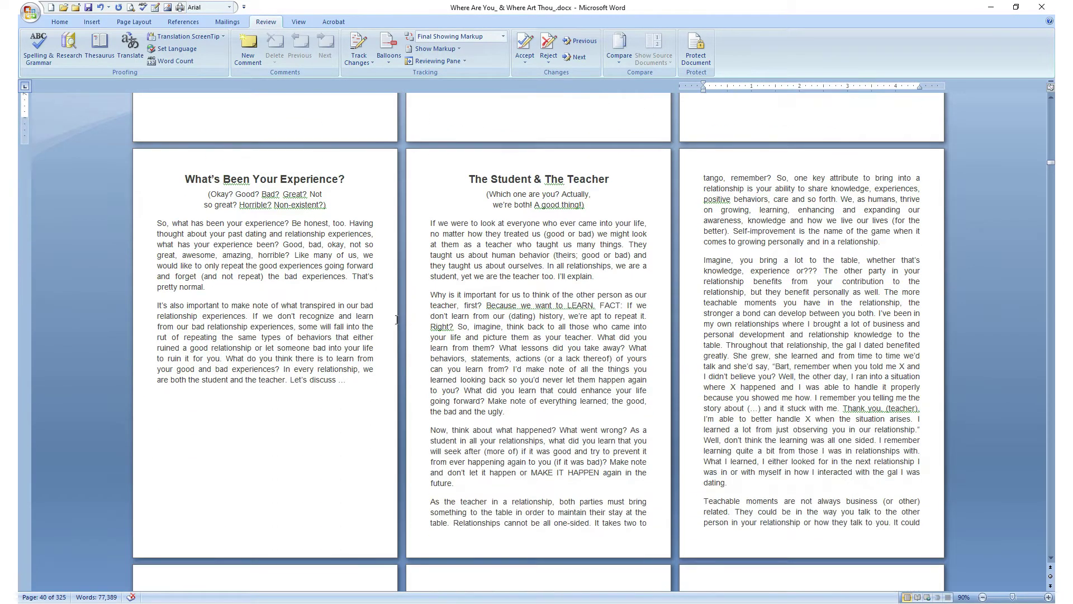
scroll(397, 319, down, 2)
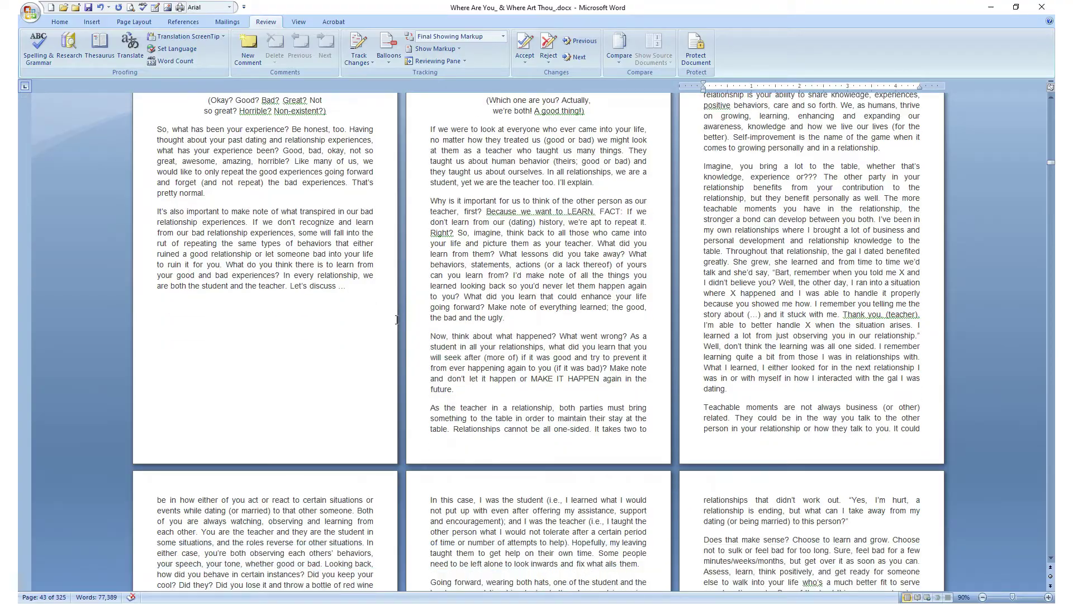
scroll(396, 319, down, 4)
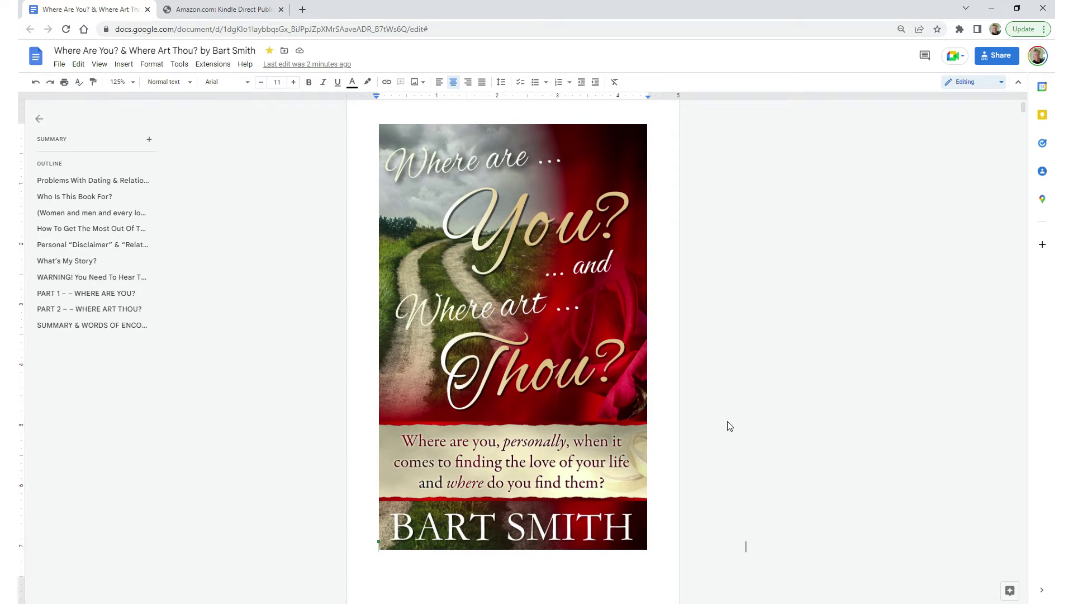
- Scroll the Google Docs copy to the Rave Reviews title and place the cursor after it
scroll(729, 426, down, 8)
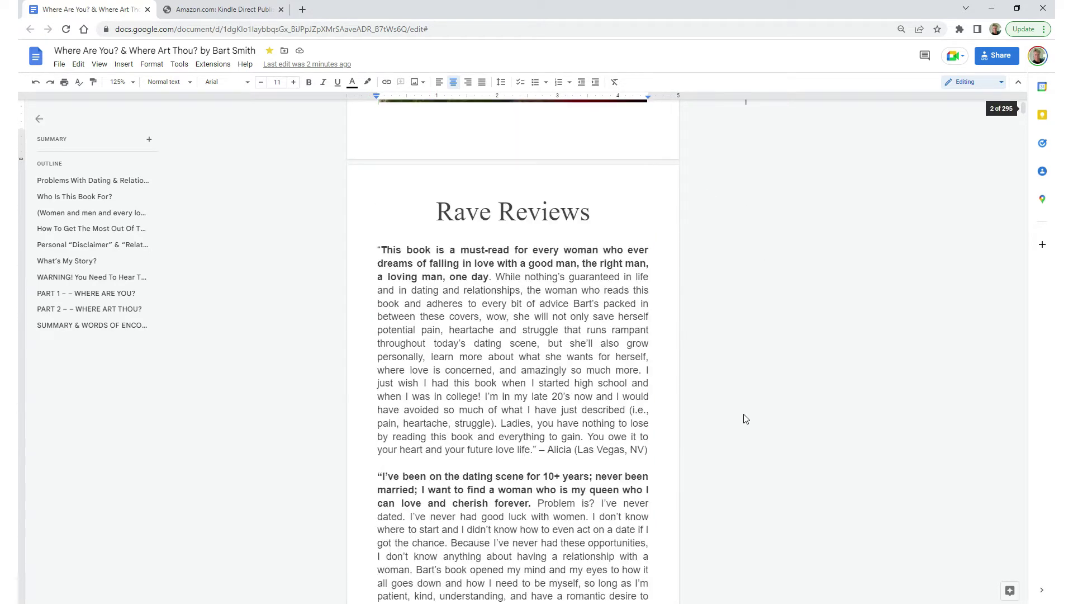
scroll(746, 419, down, 1)
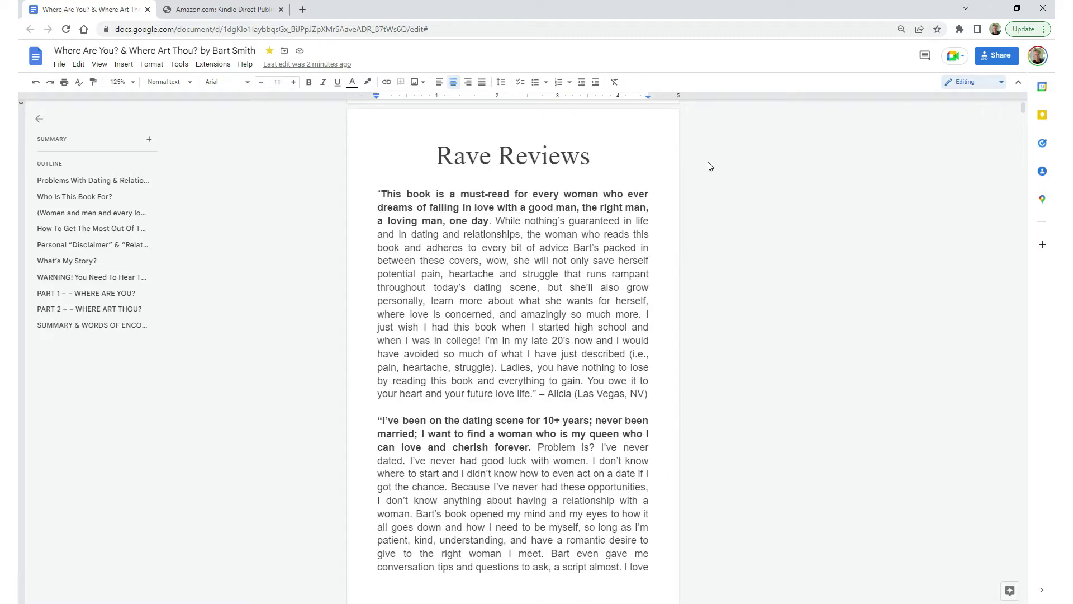
triple_click(635, 165)
click(730, 189)
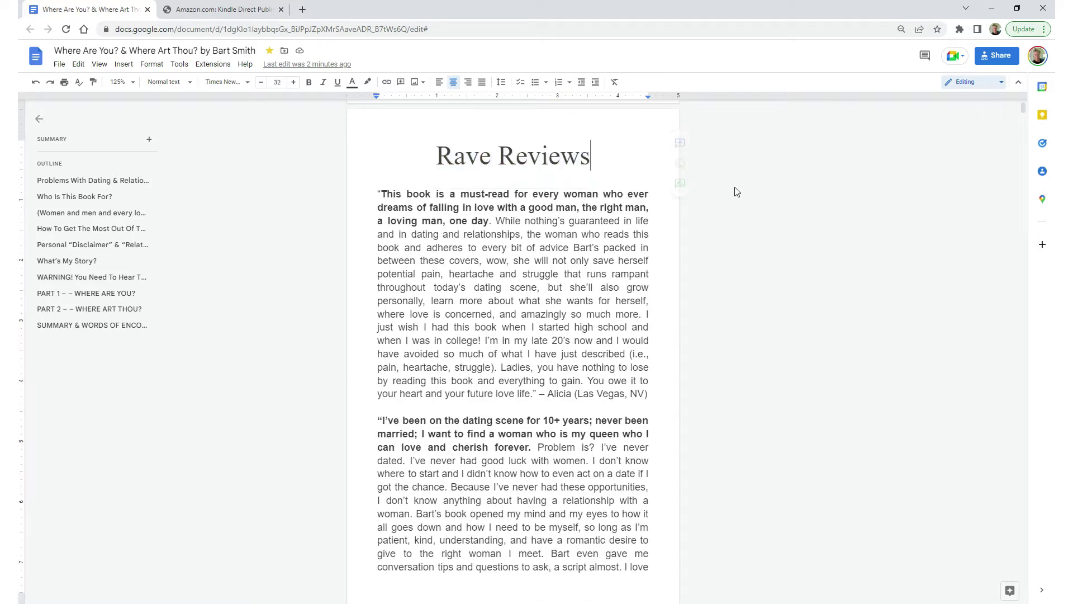
- Scroll through the front matter down to Message From The Author and the Problems With Dating chapter
scroll(737, 195, down, 10)
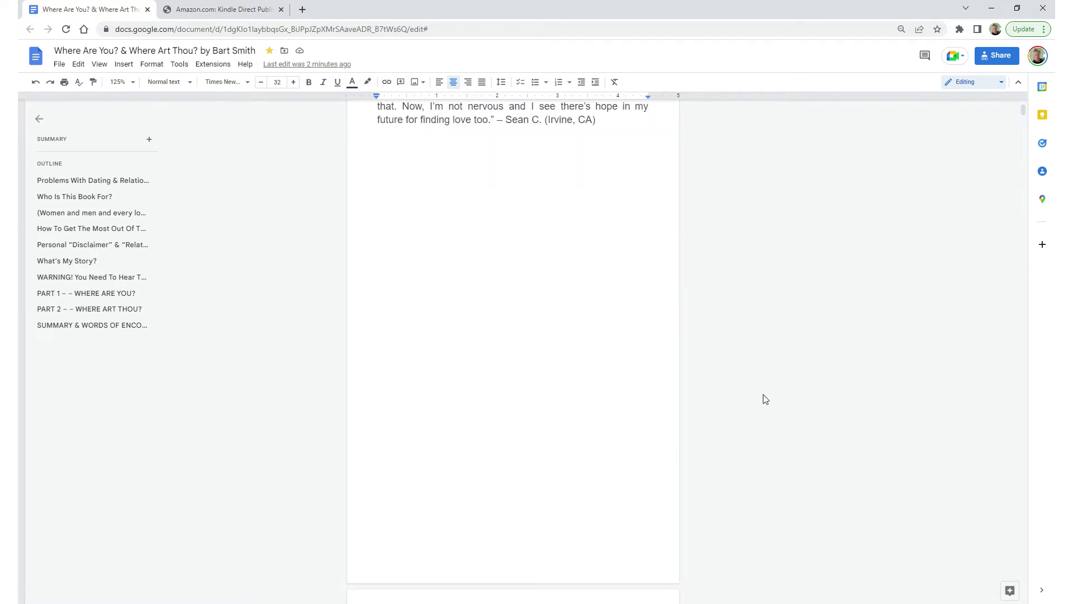
scroll(765, 398, down, 8)
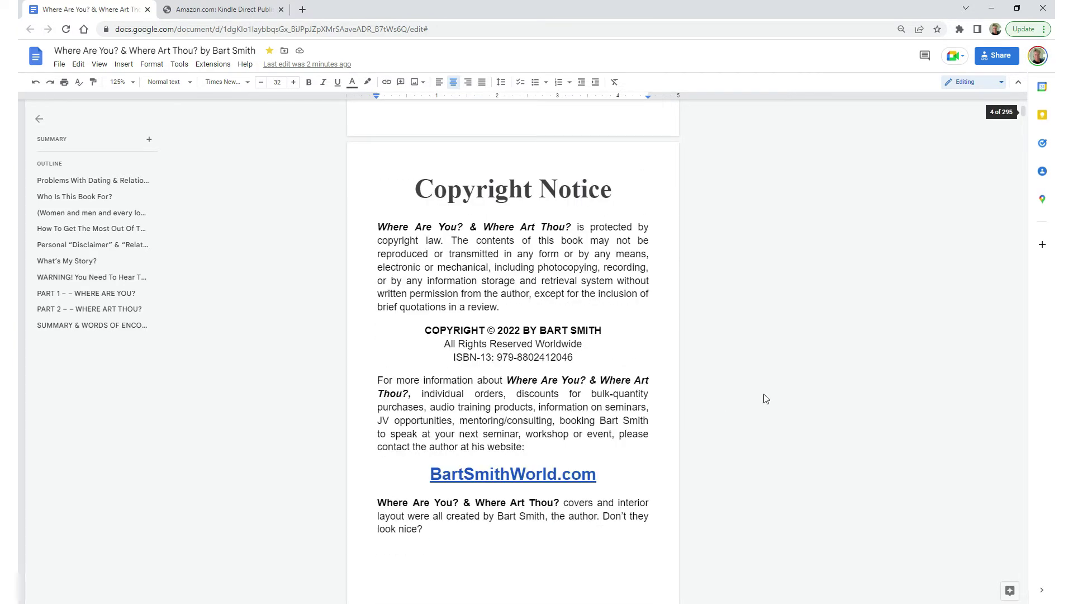
scroll(766, 398, down, 8)
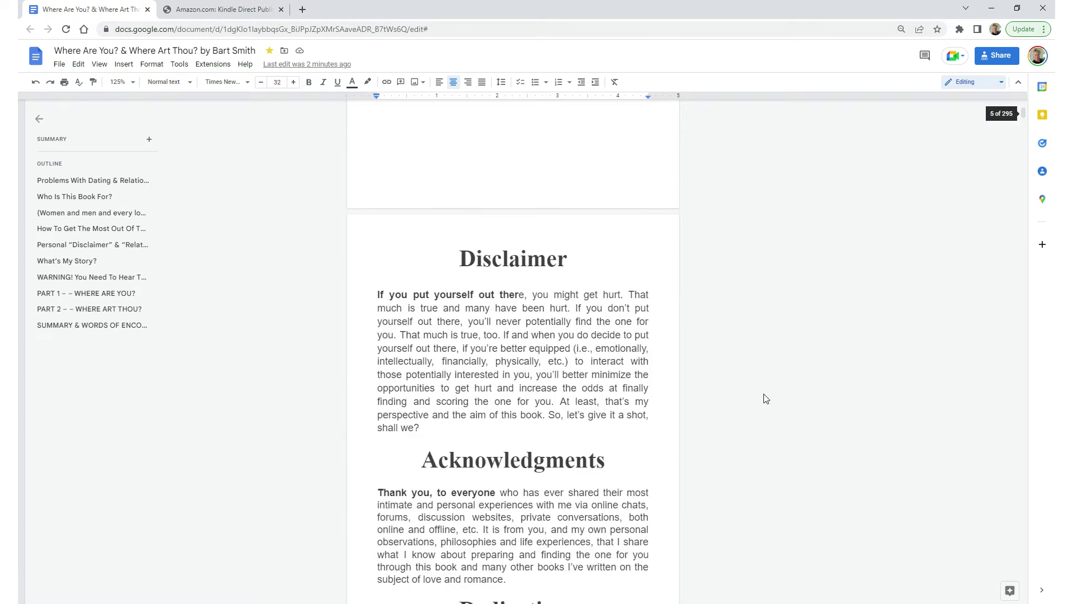
scroll(766, 398, down, 2)
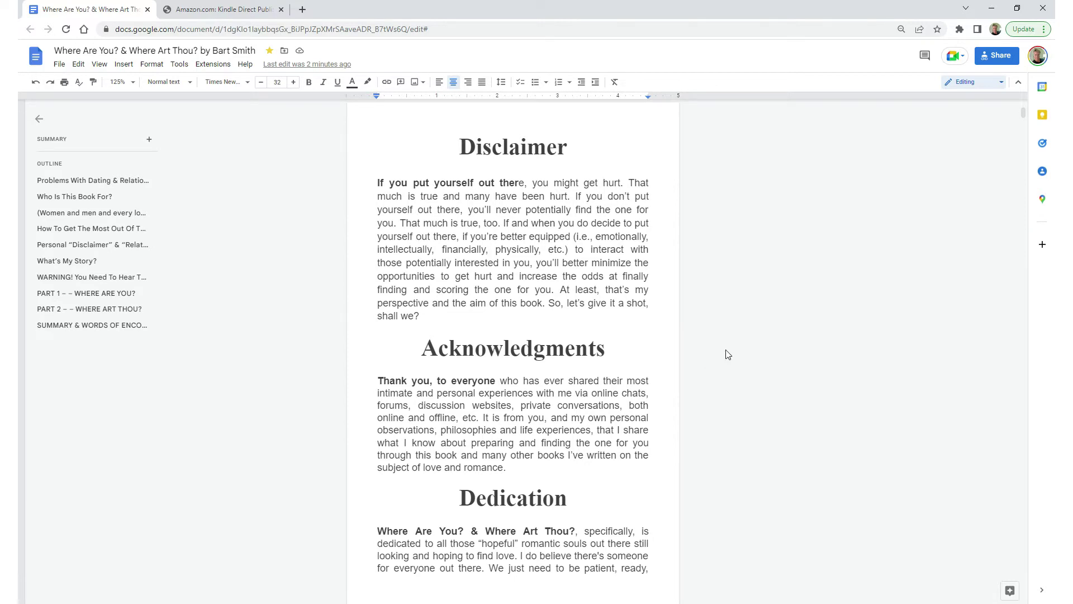
scroll(728, 354, down, 11)
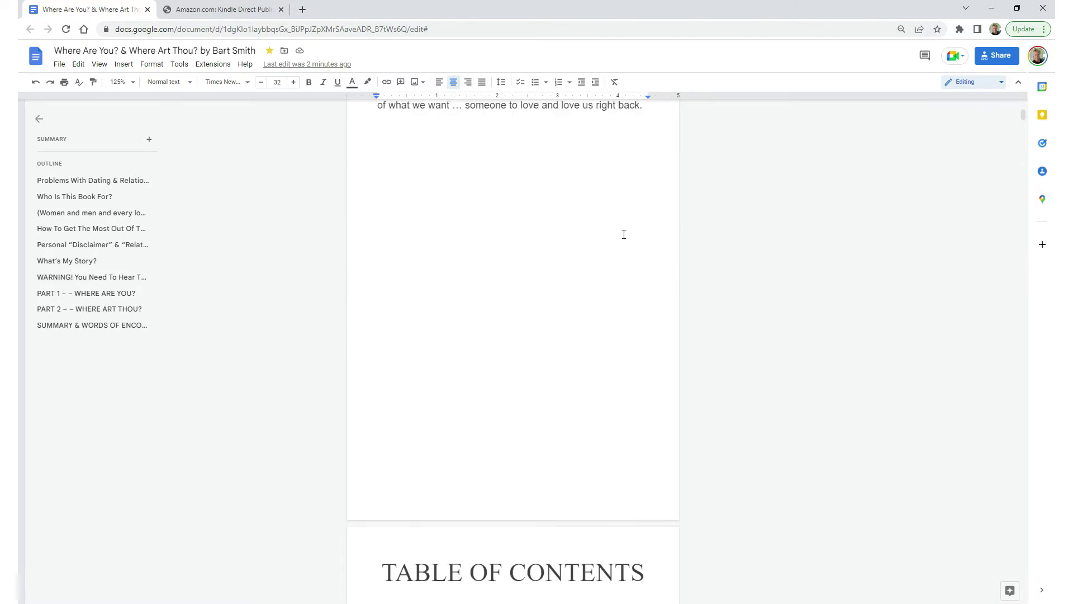
scroll(756, 348, down, 7)
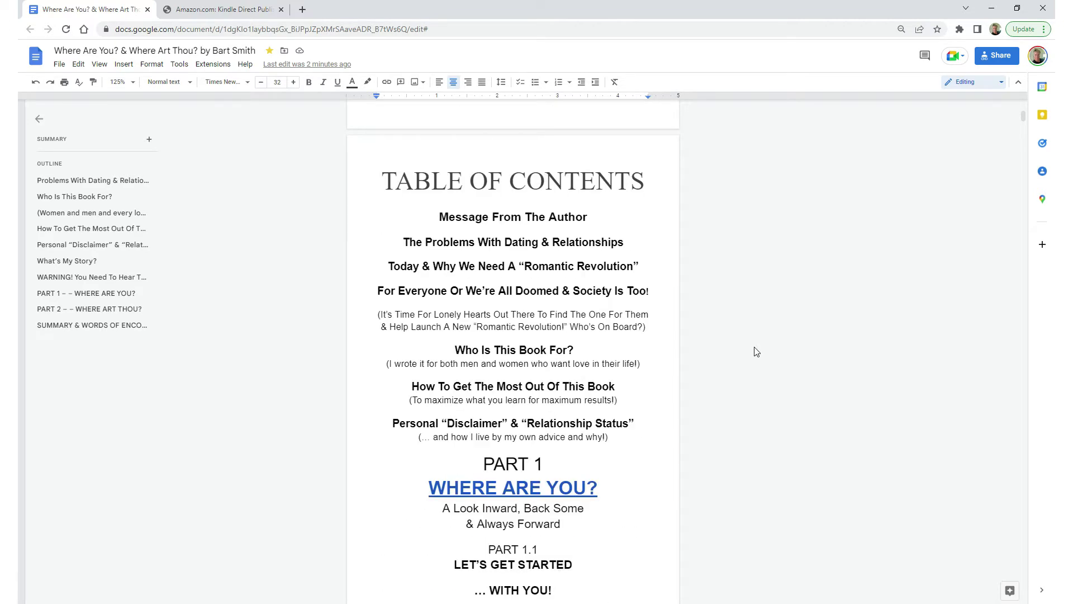
scroll(755, 352, down, 17)
scroll(756, 352, down, 15)
scroll(755, 352, down, 15)
scroll(755, 352, down, 13)
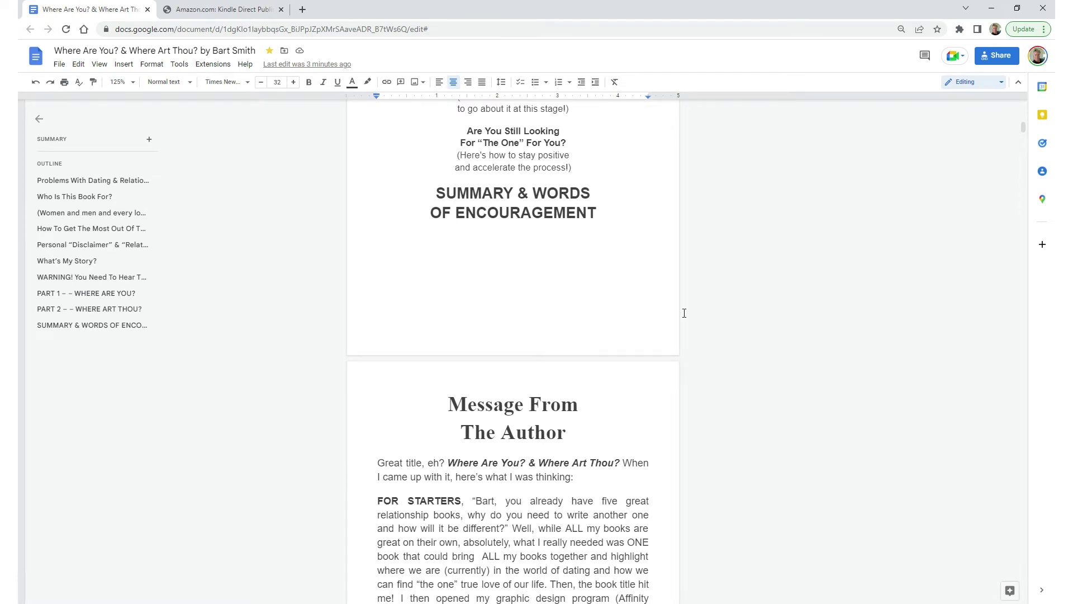
scroll(776, 356, down, 4)
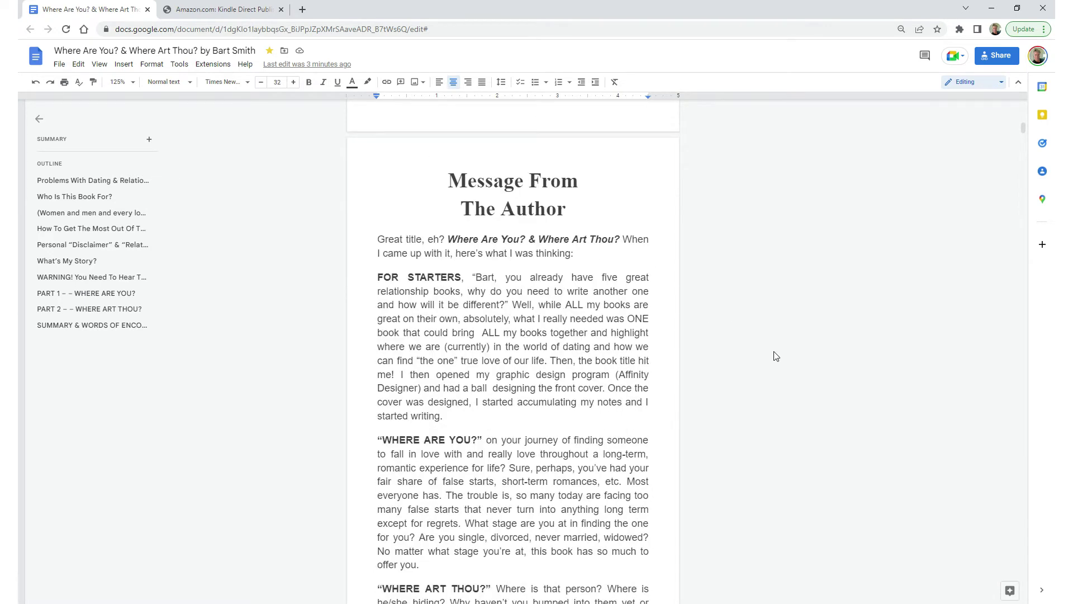
scroll(776, 356, down, 12)
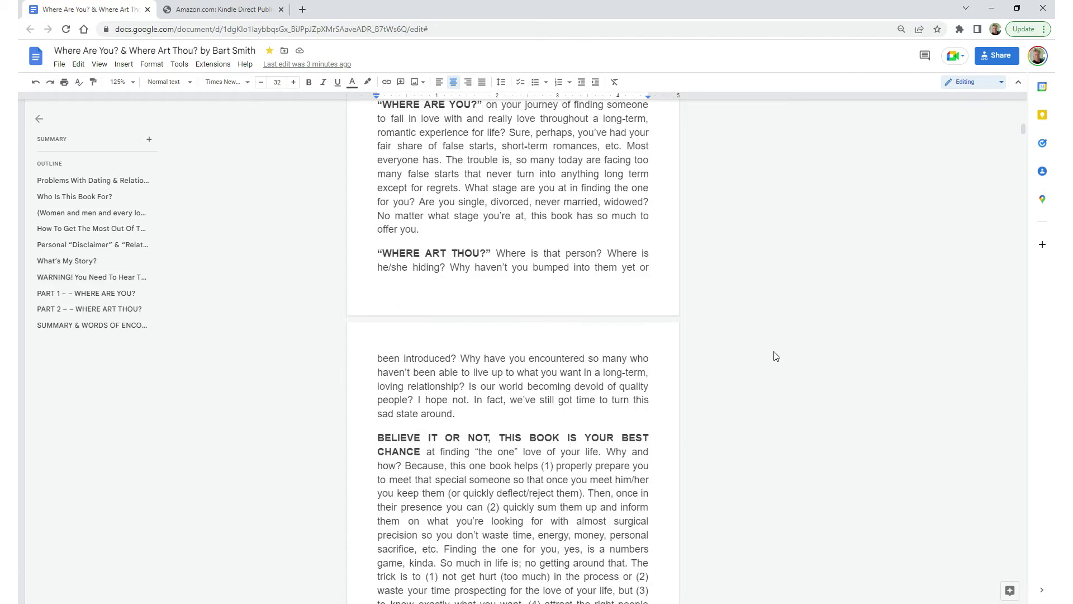
scroll(776, 356, down, 1)
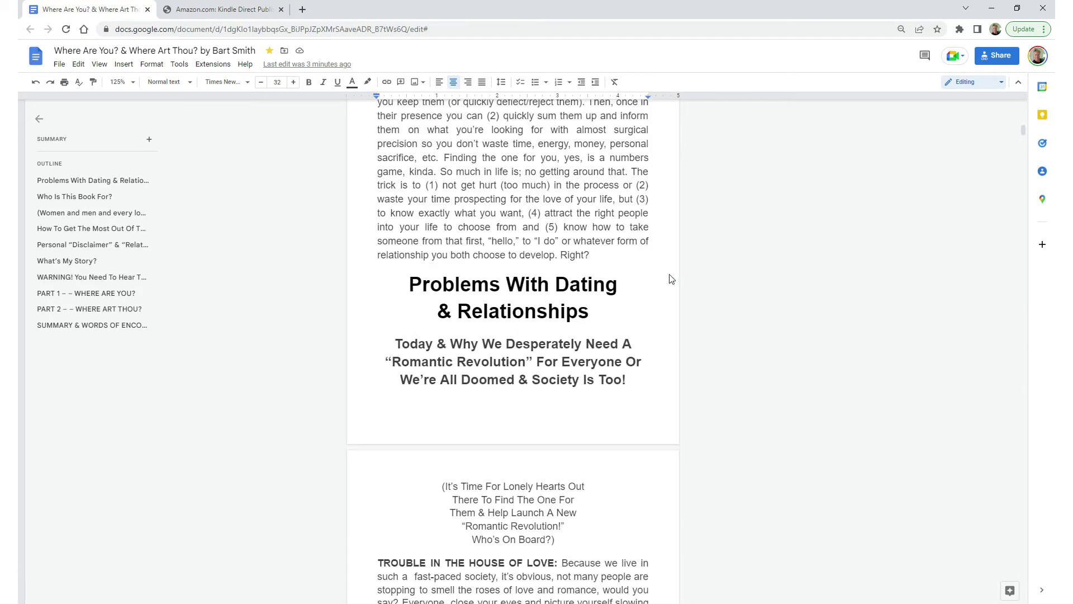
- Insert a Ctrl+Enter page break before the Problems With Dating & Relationships heading
drag(413, 287, 618, 311)
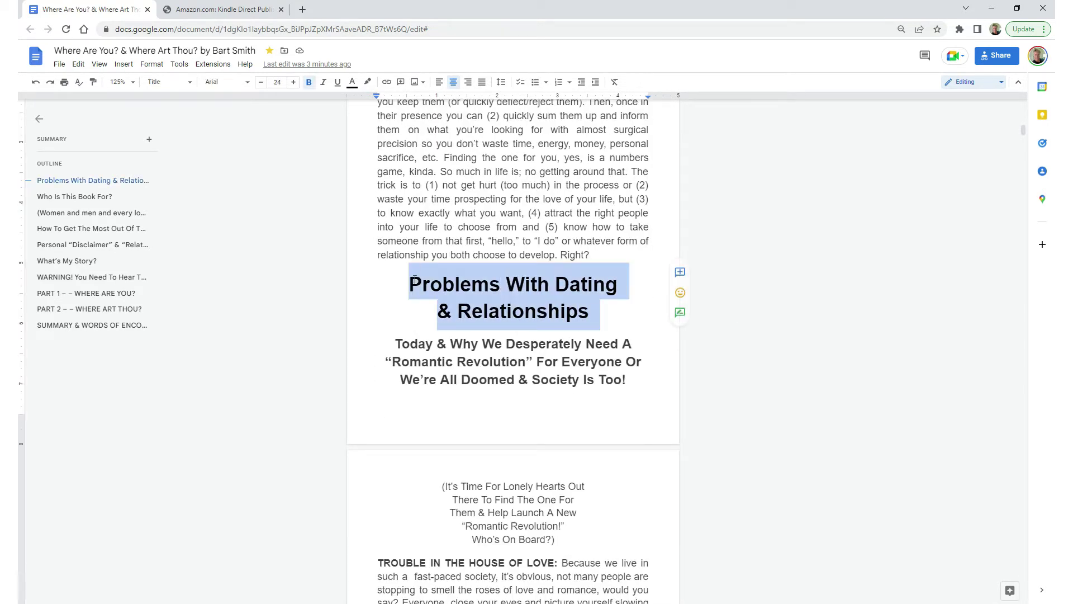
click(399, 282)
key(ctrl+Return)
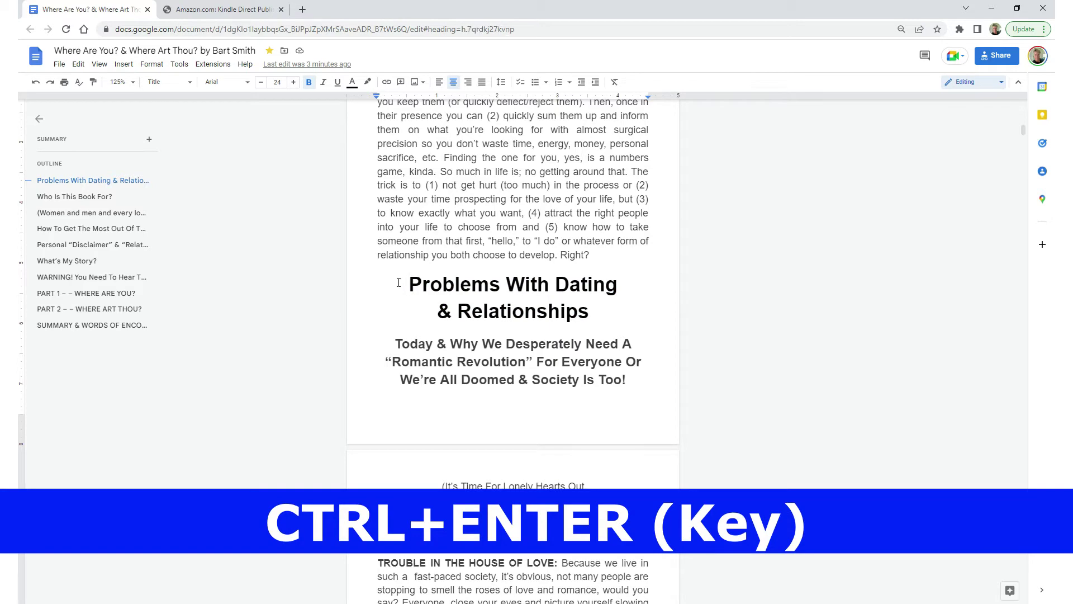
- Scroll down to Who Is This Book For?, which still begins mid-page after the dating chapter
scroll(737, 438, down, 4)
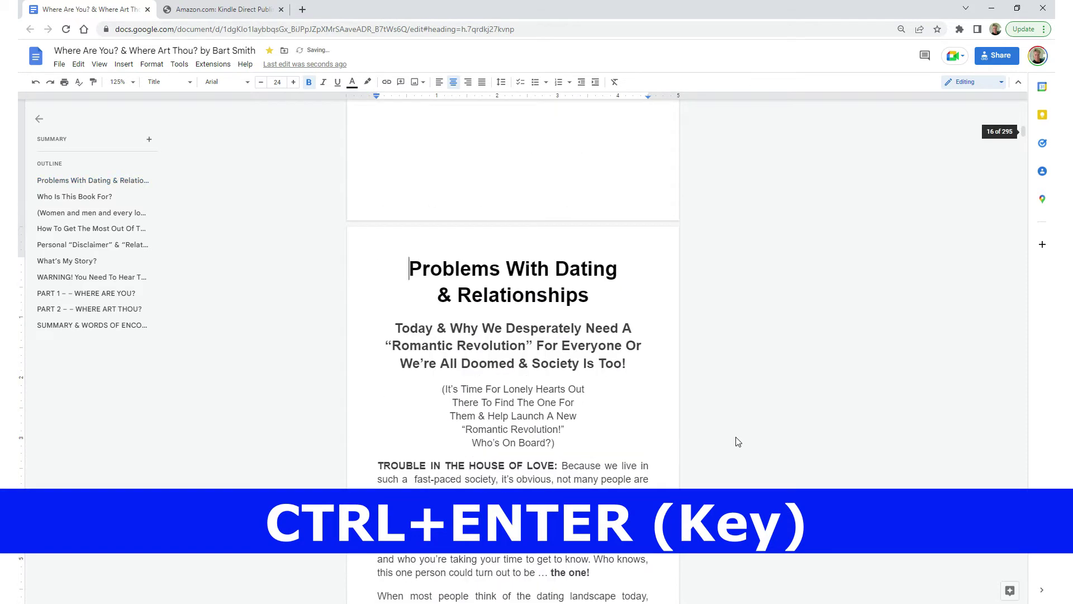
scroll(737, 442, down, 2)
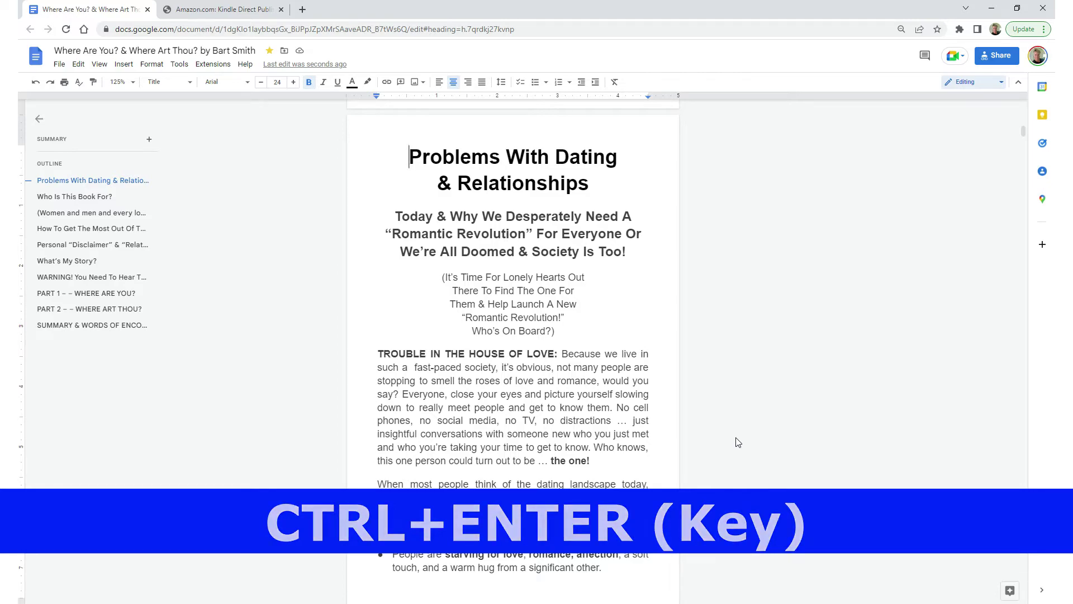
scroll(738, 442, down, 4)
scroll(738, 442, down, 14)
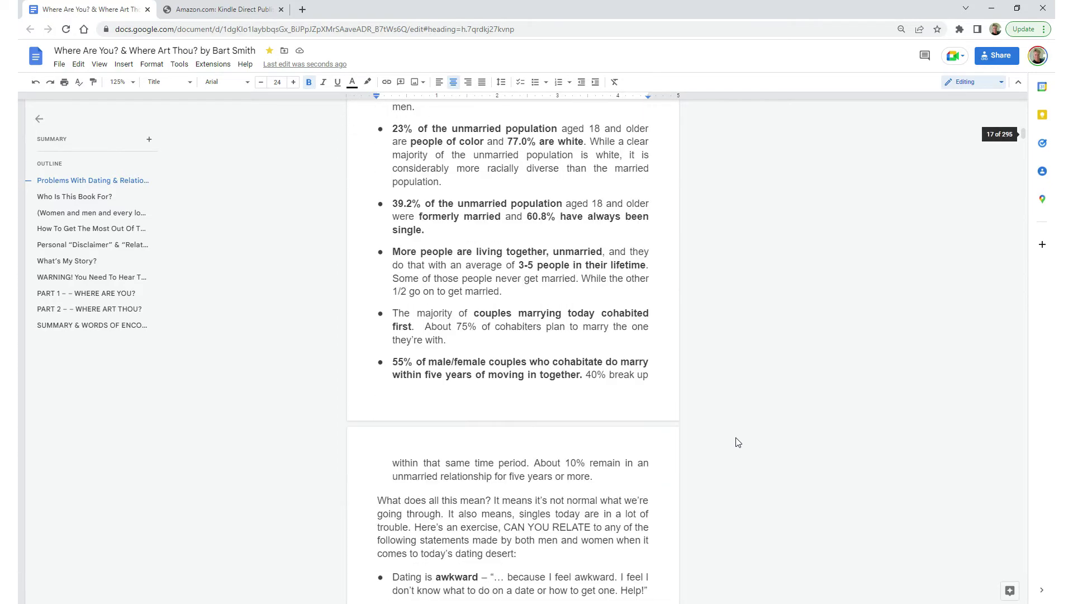
scroll(738, 442, down, 12)
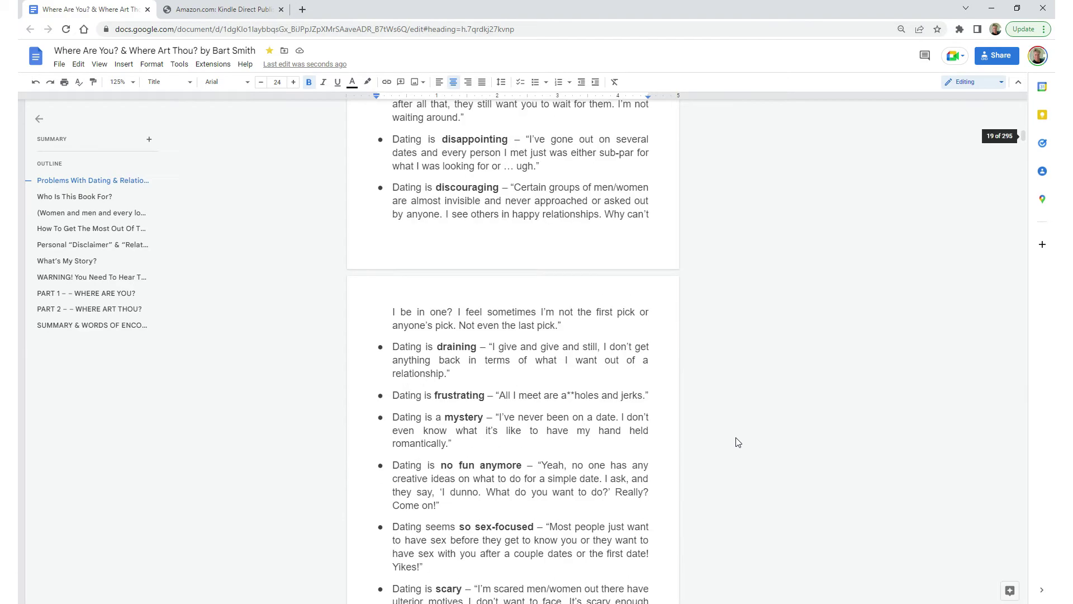
scroll(738, 442, down, 12)
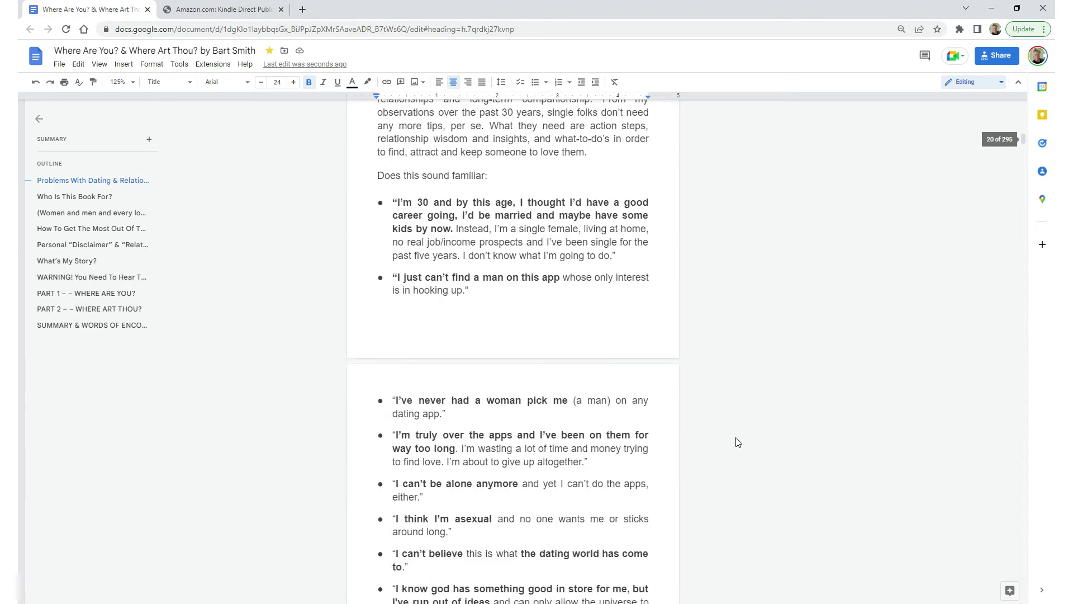
scroll(738, 442, down, 12)
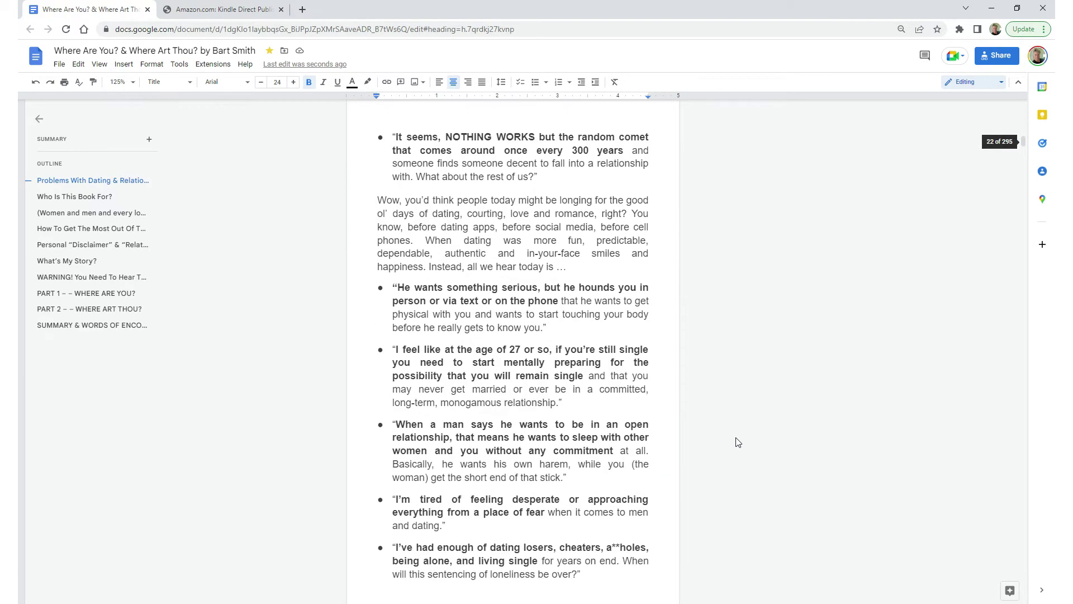
scroll(738, 442, down, 12)
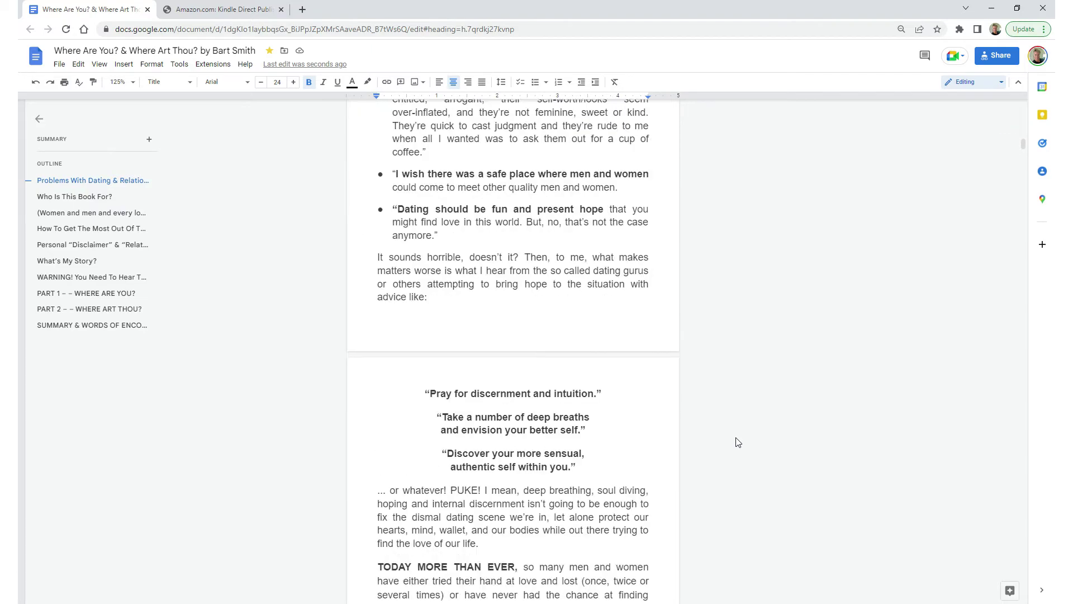
scroll(738, 441, down, 12)
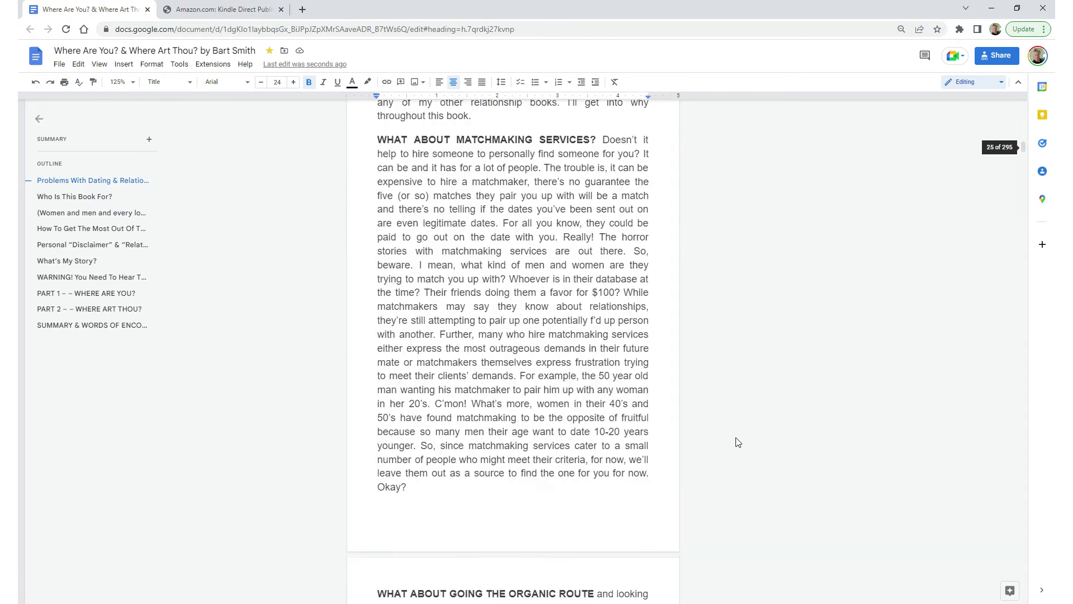
scroll(738, 442, down, 5)
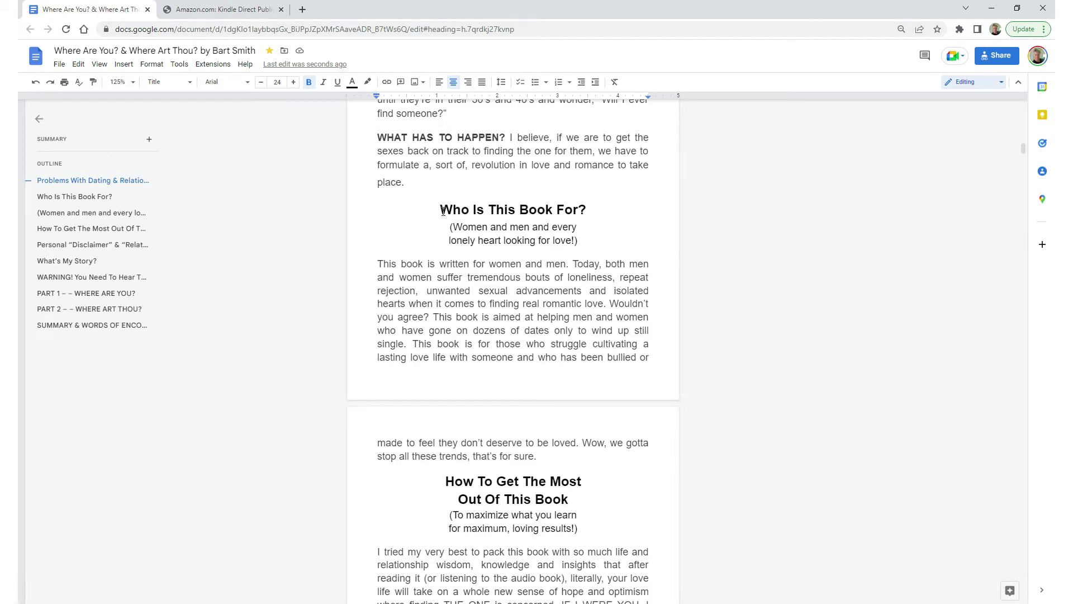
- Insert page breaks before 'Who Is This Book For?' and 'How To Get The Most…' headings
click(487, 250)
key(ctrl+Return)
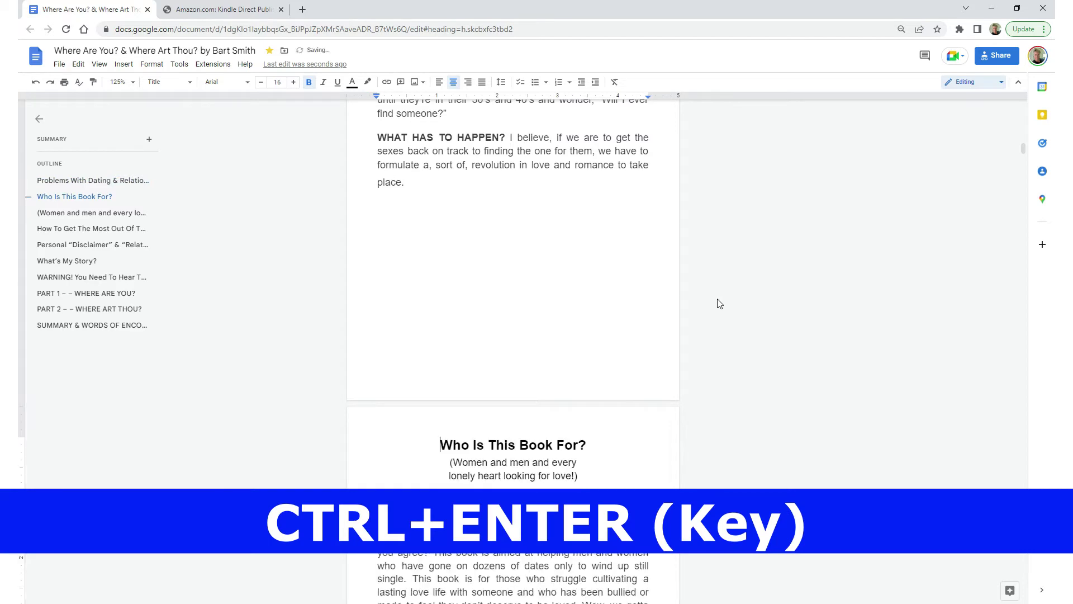
scroll(721, 308, down, 5)
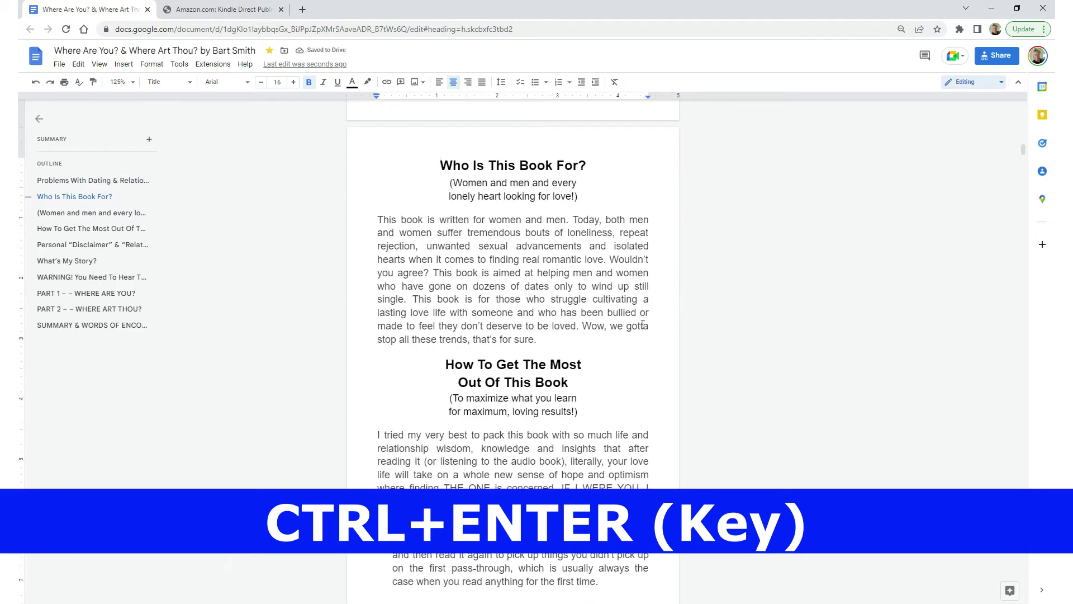
click(435, 363)
key(ctrl+Return)
scroll(722, 377, down, 5)
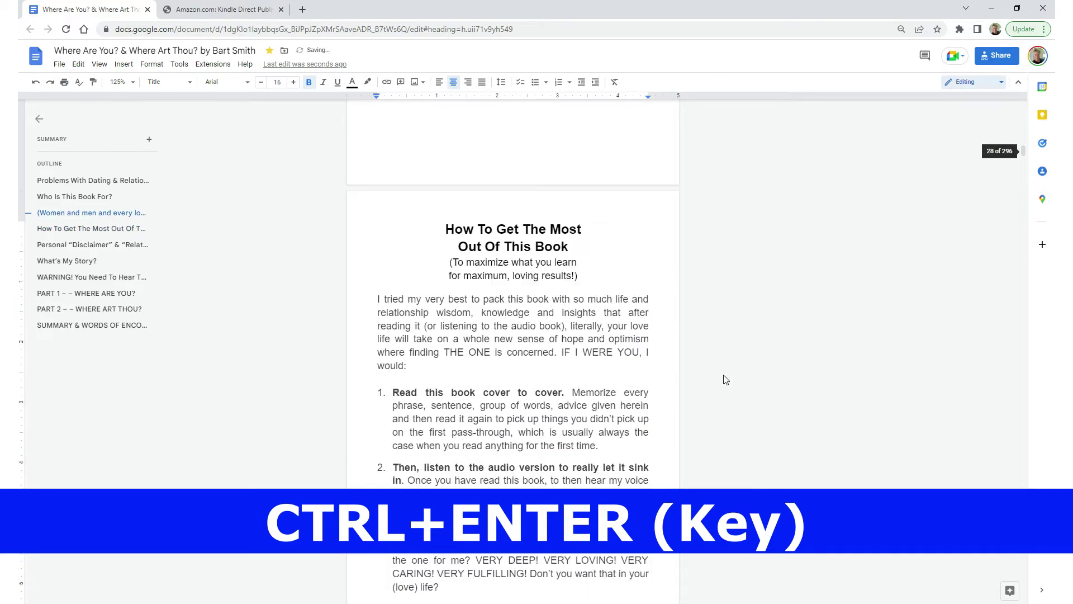
scroll(726, 380, down, 1)
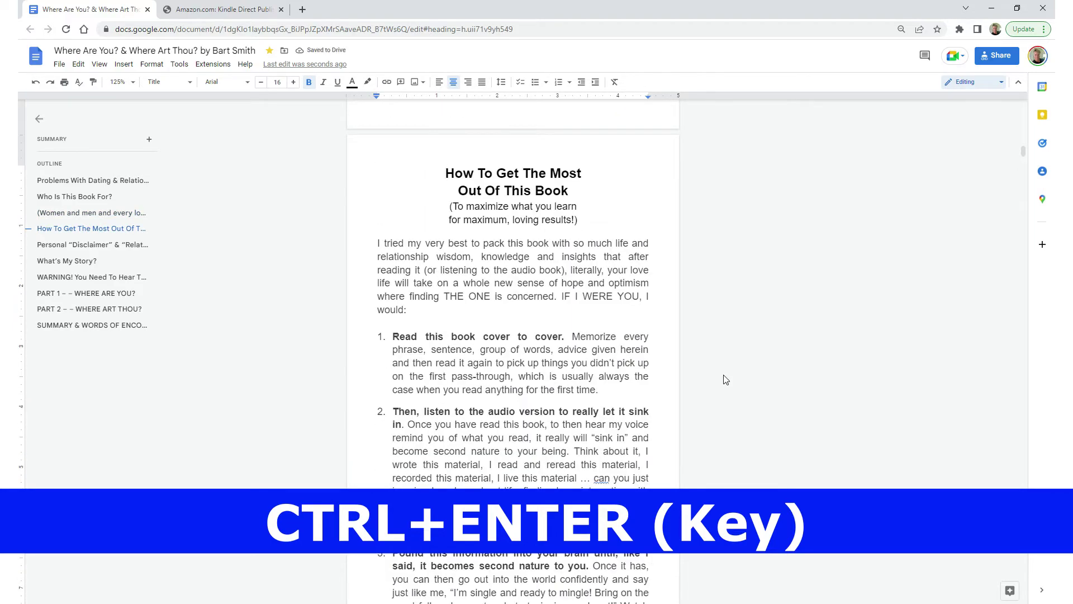
scroll(726, 380, down, 15)
scroll(724, 378, down, 9)
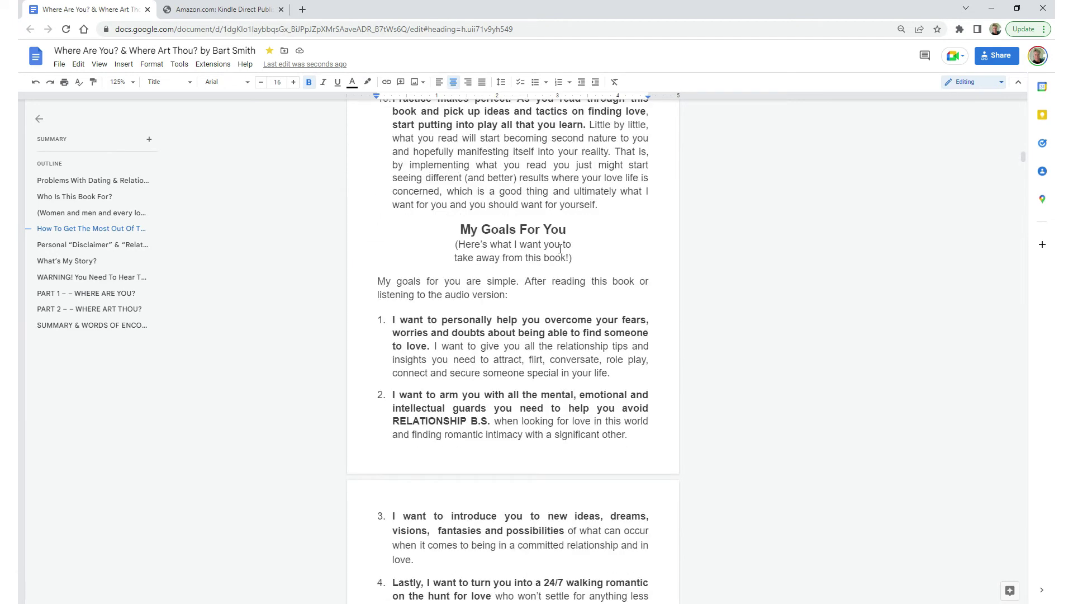
- Insert page breaks before the 'My Goals For You' and 'What's My Story?' headings
click(463, 234)
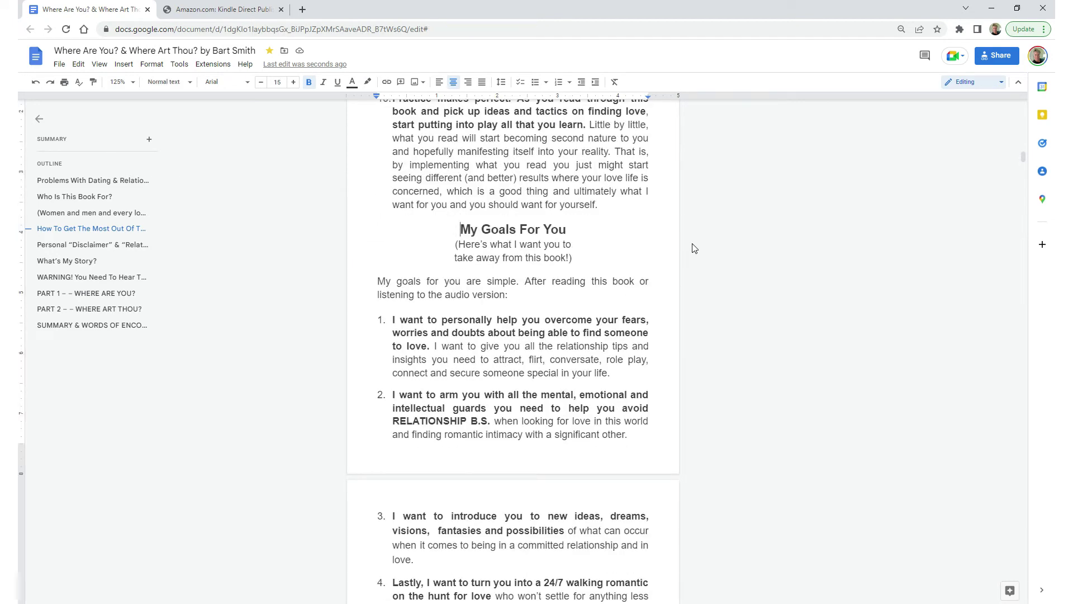
key(ctrl+Return)
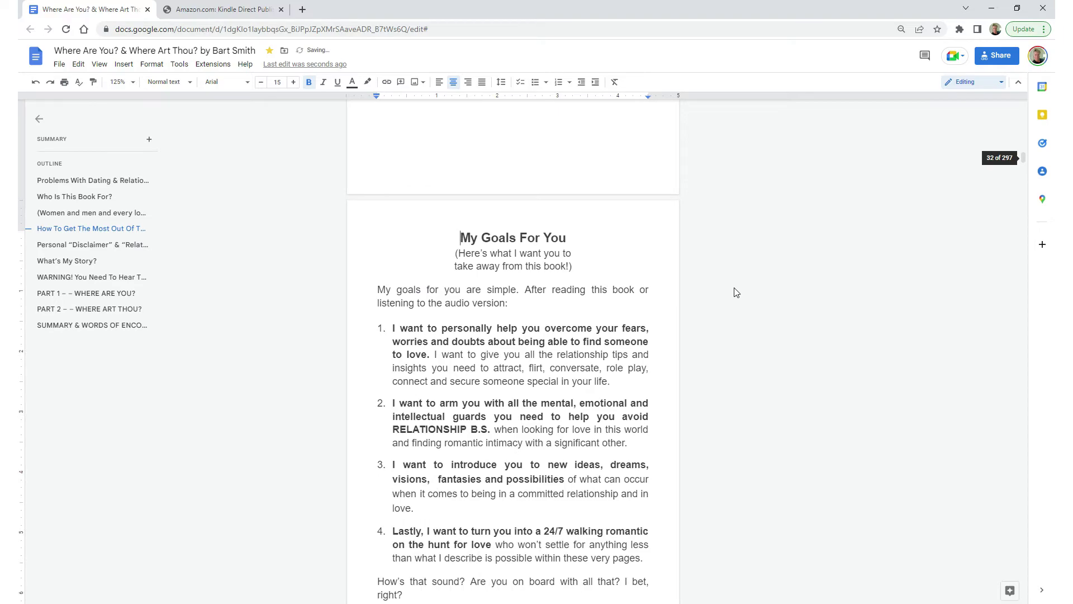
scroll(737, 293, down, 10)
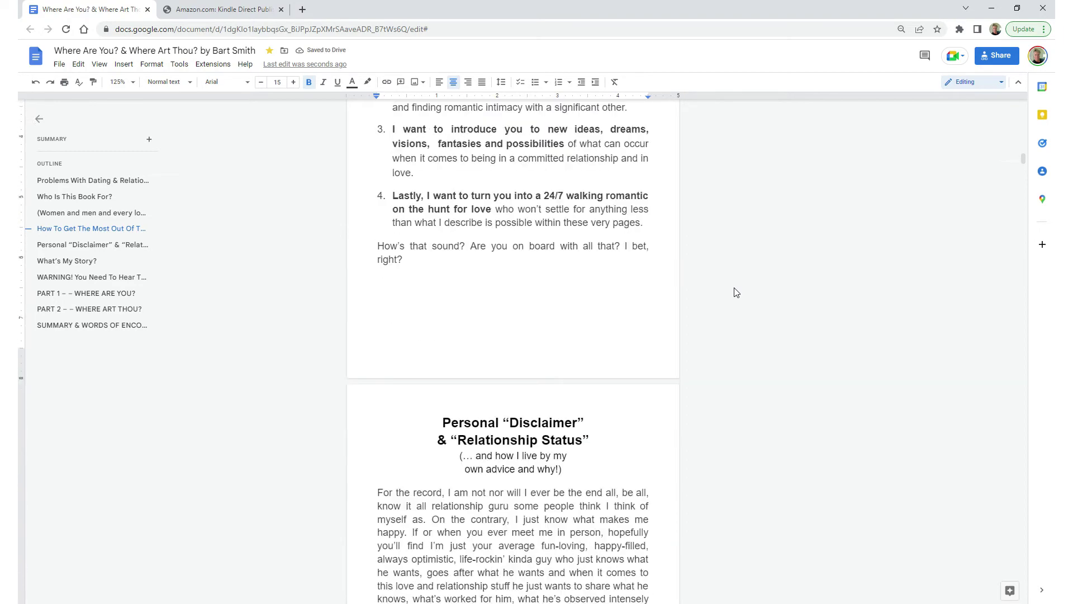
scroll(736, 293, down, 15)
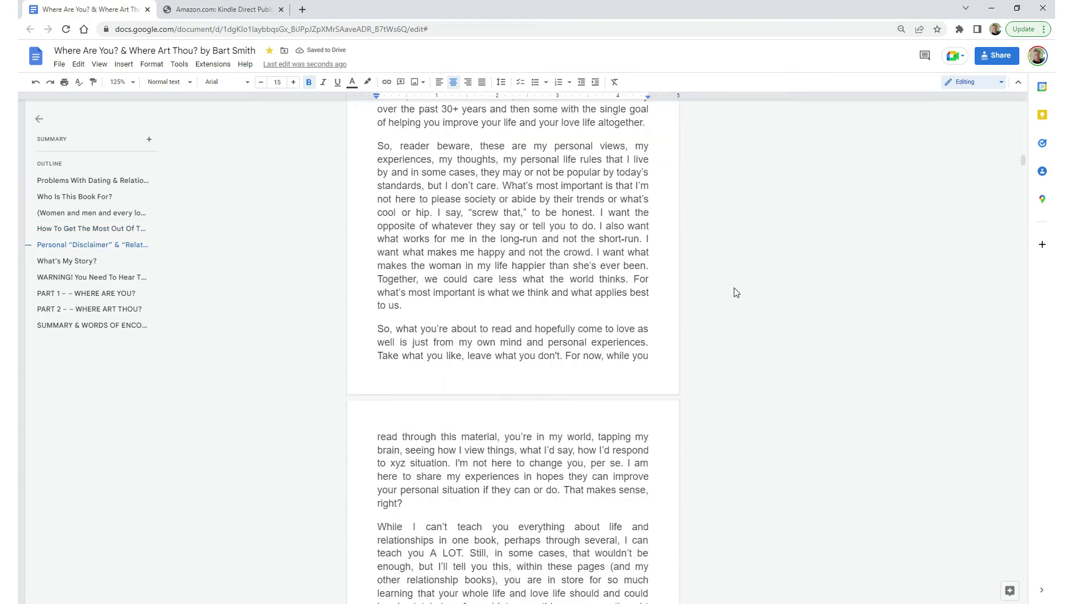
scroll(736, 294, down, 3)
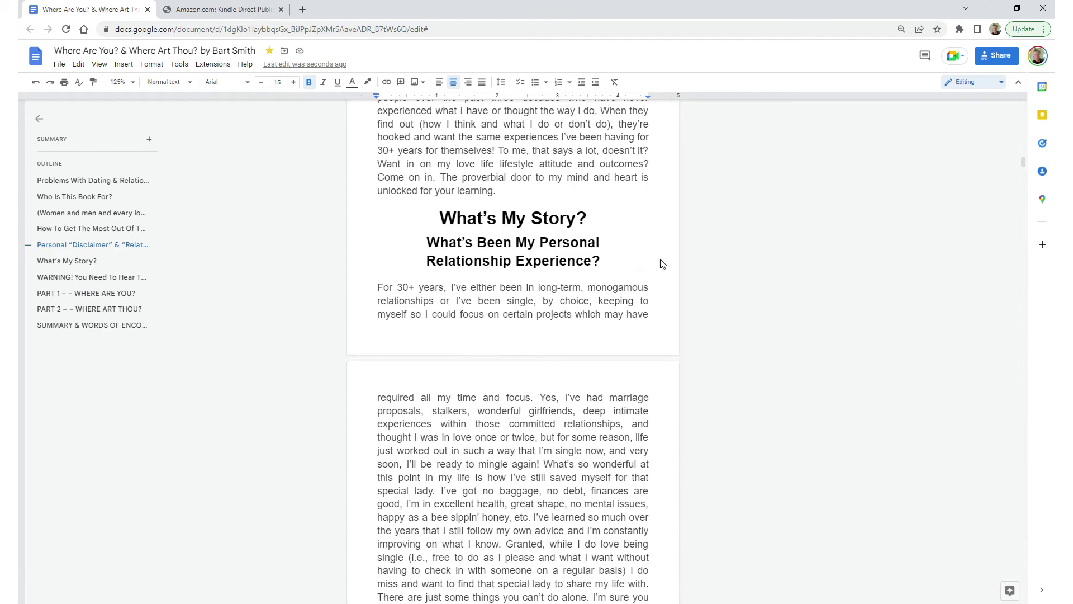
click(465, 215)
key(Home)
key(ctrl+Return)
scroll(760, 274, down, 4)
scroll(760, 278, down, 8)
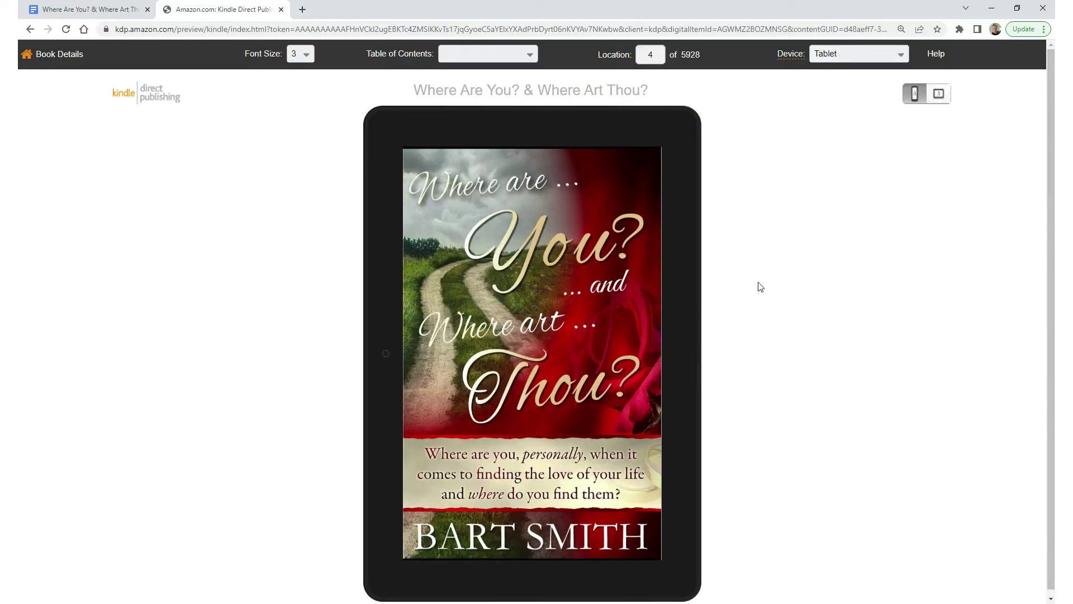
- Preview the cover with Device set to Phone, then set Device back to Tablet
click(845, 54)
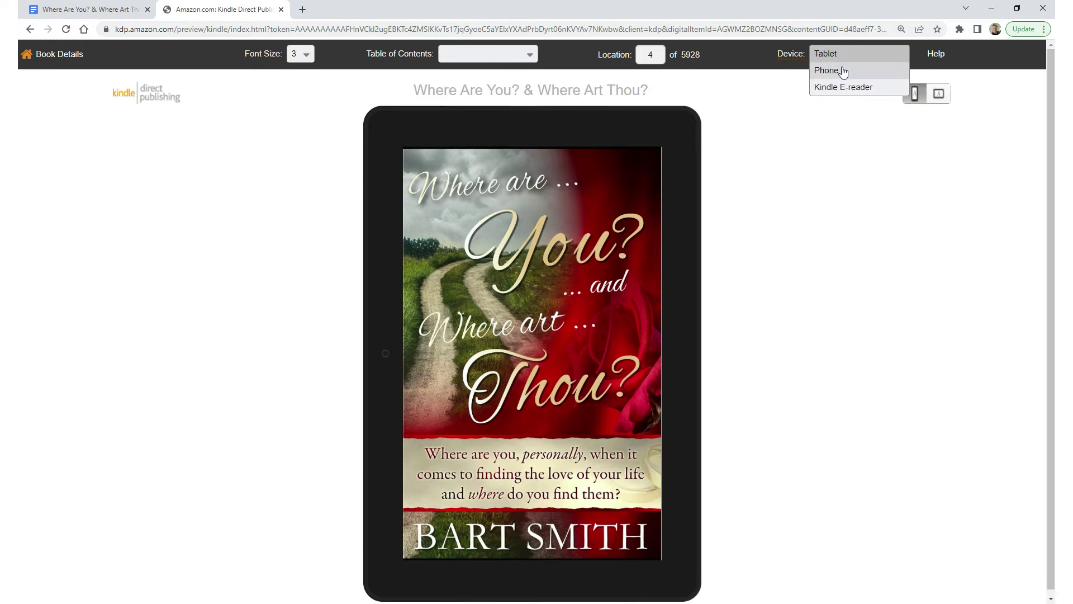
click(844, 70)
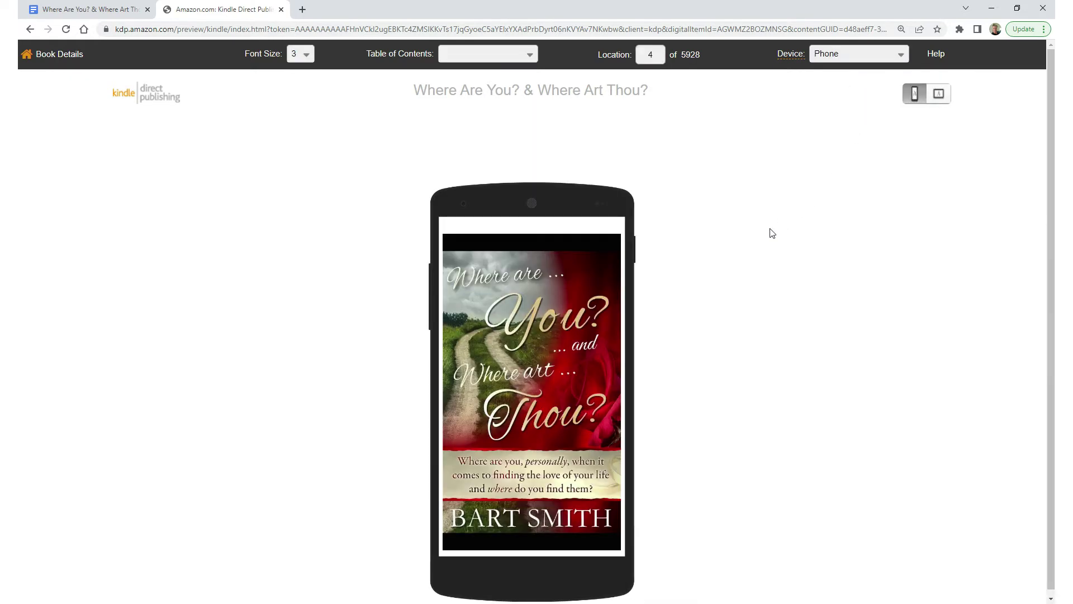
click(846, 54)
click(847, 57)
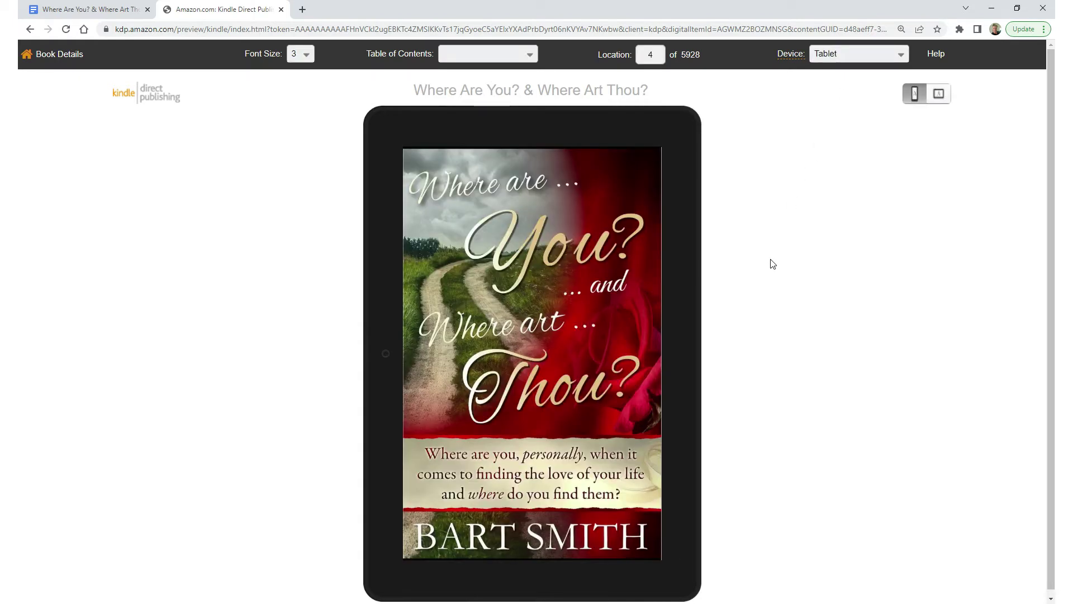
mouse_move(680, 355)
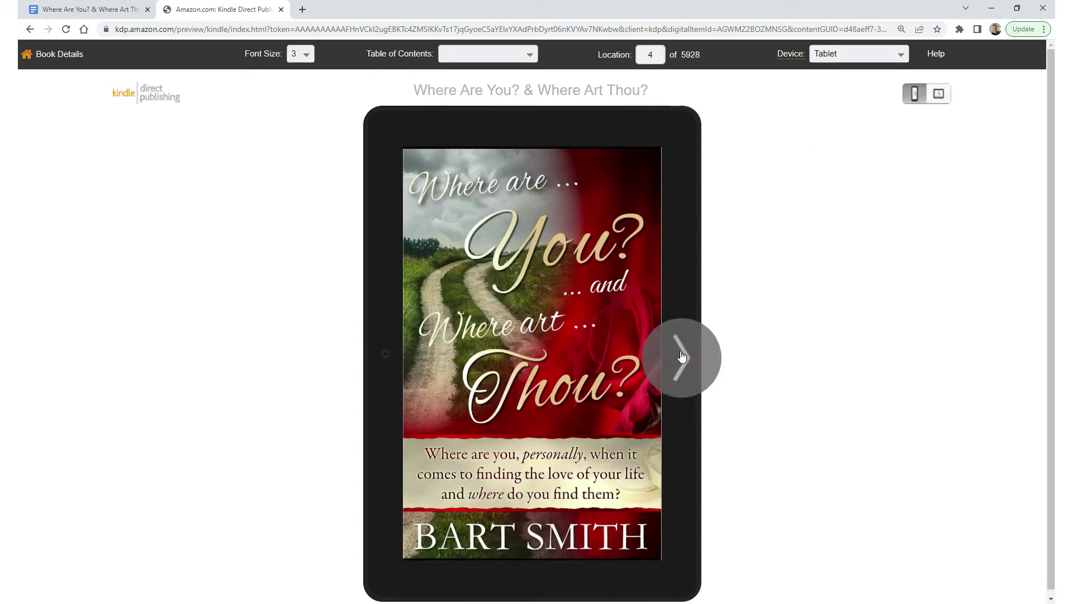
- Page from the cover through reviews, copyright, disclaimer and dedication to the table of contents
click(682, 356)
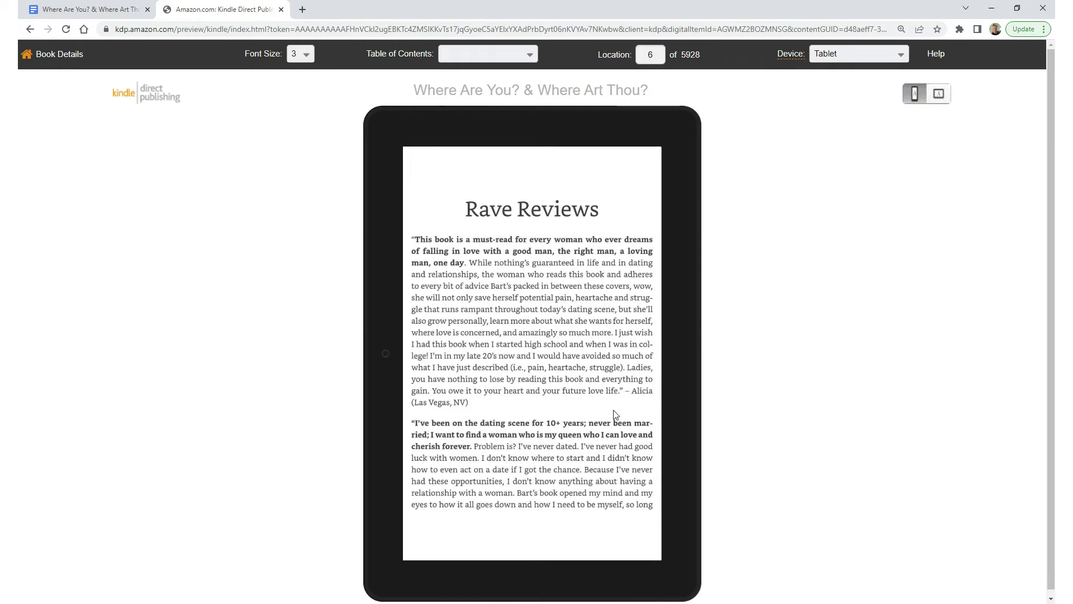
mouse_move(700, 358)
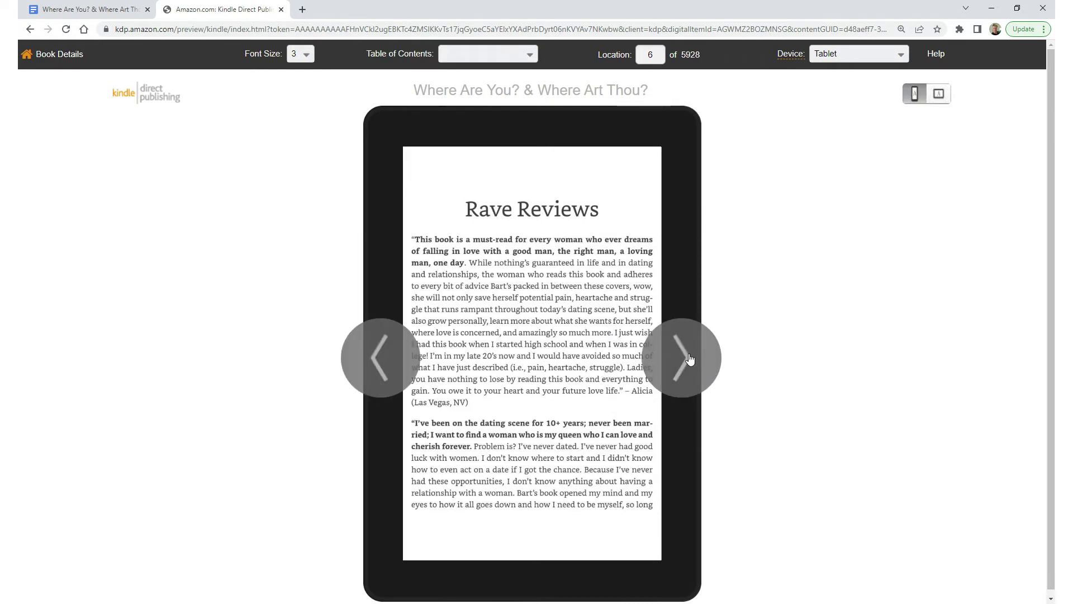
click(690, 360)
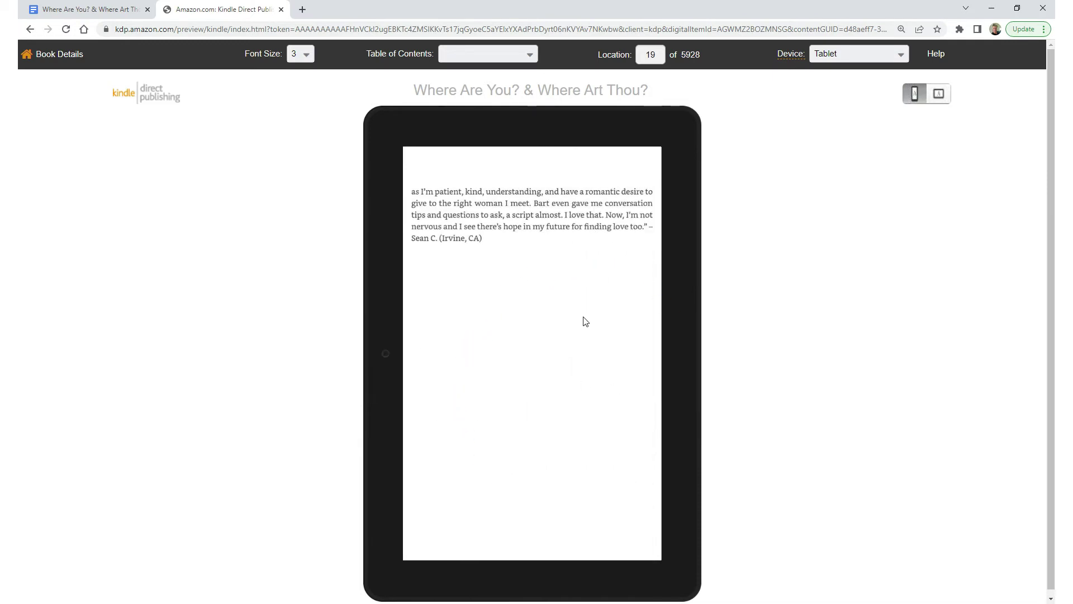
mouse_move(716, 280)
click(688, 362)
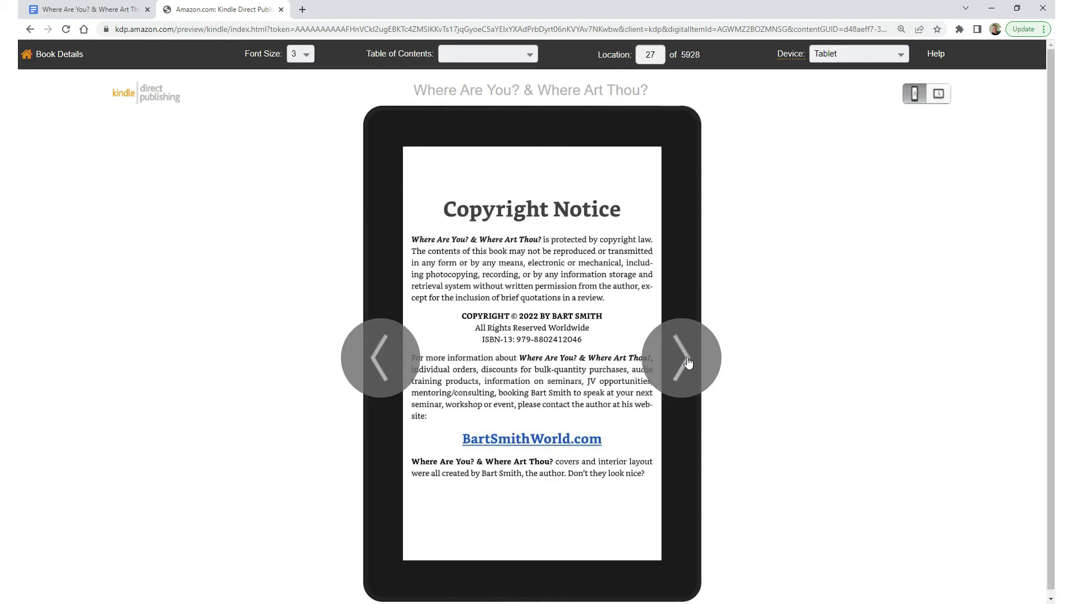
click(689, 363)
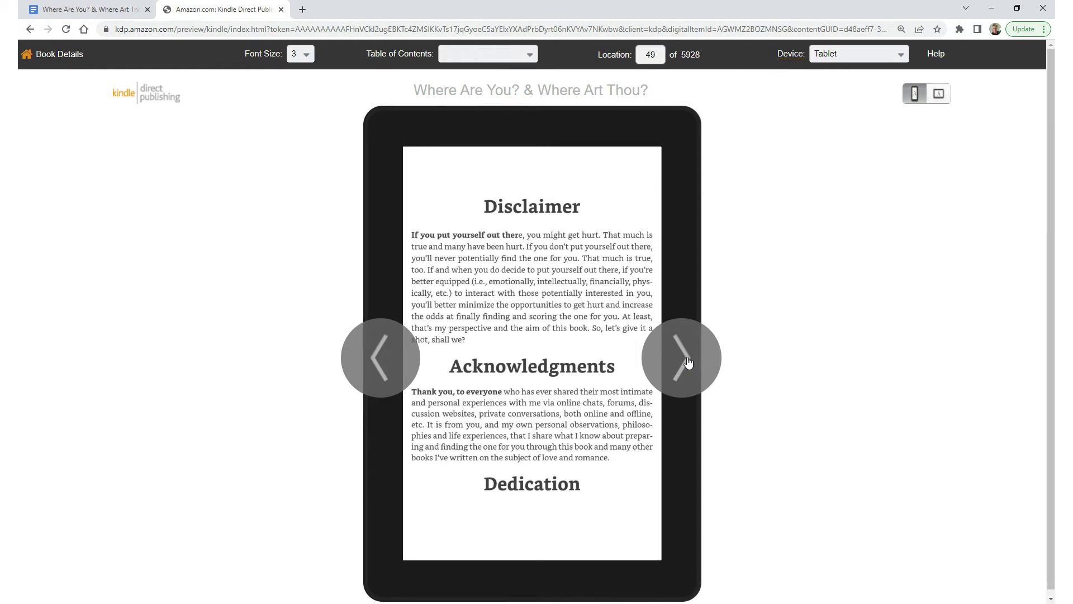
click(688, 361)
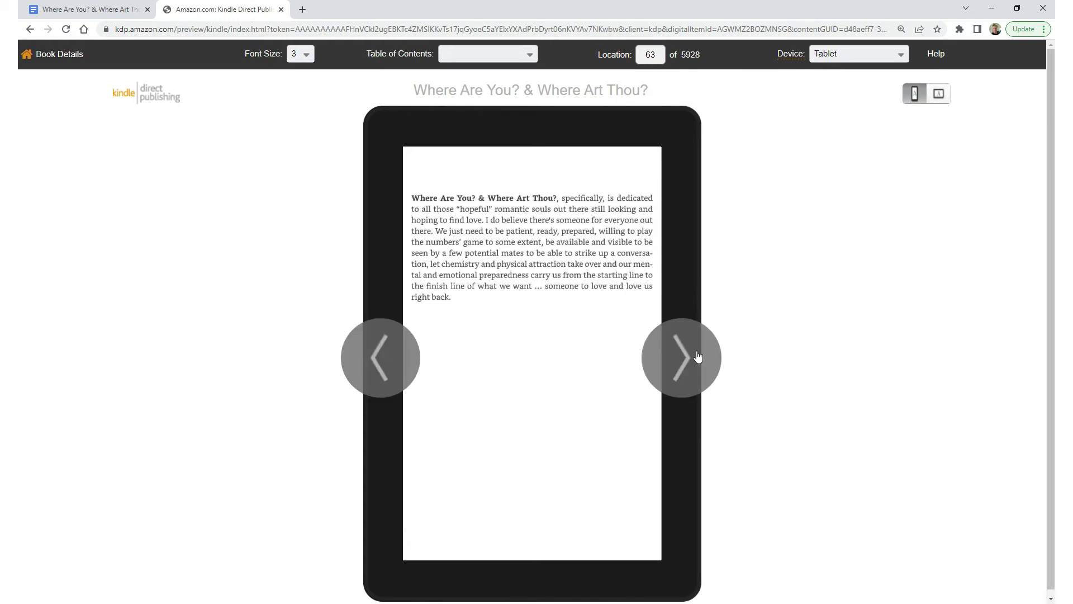
click(698, 356)
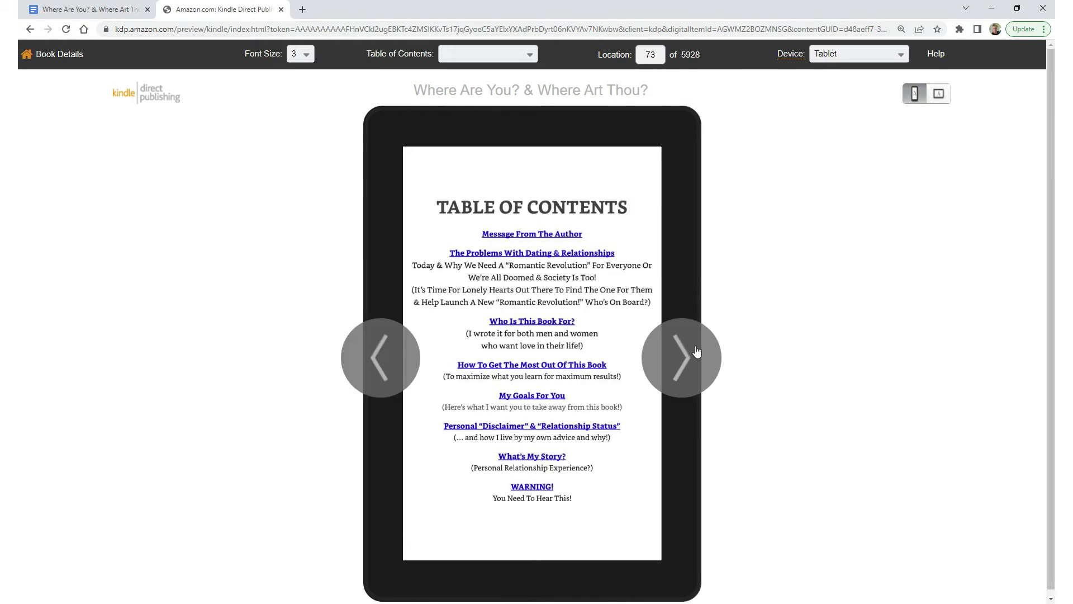
- Page through the contents pages, Part 1 to Summary & Words of Encouragement
click(683, 365)
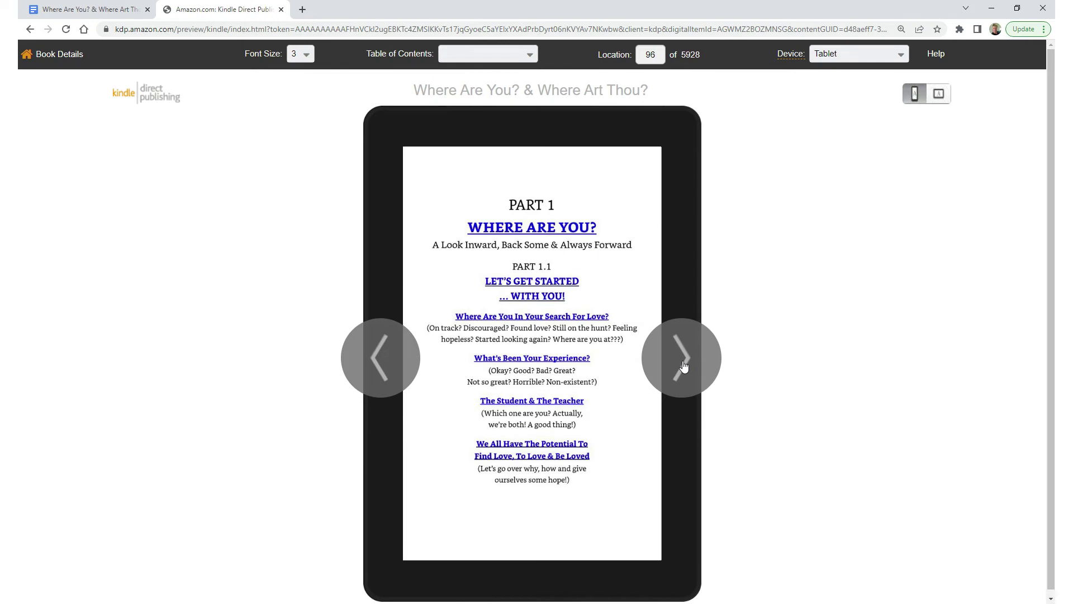
click(683, 365)
click(683, 365)
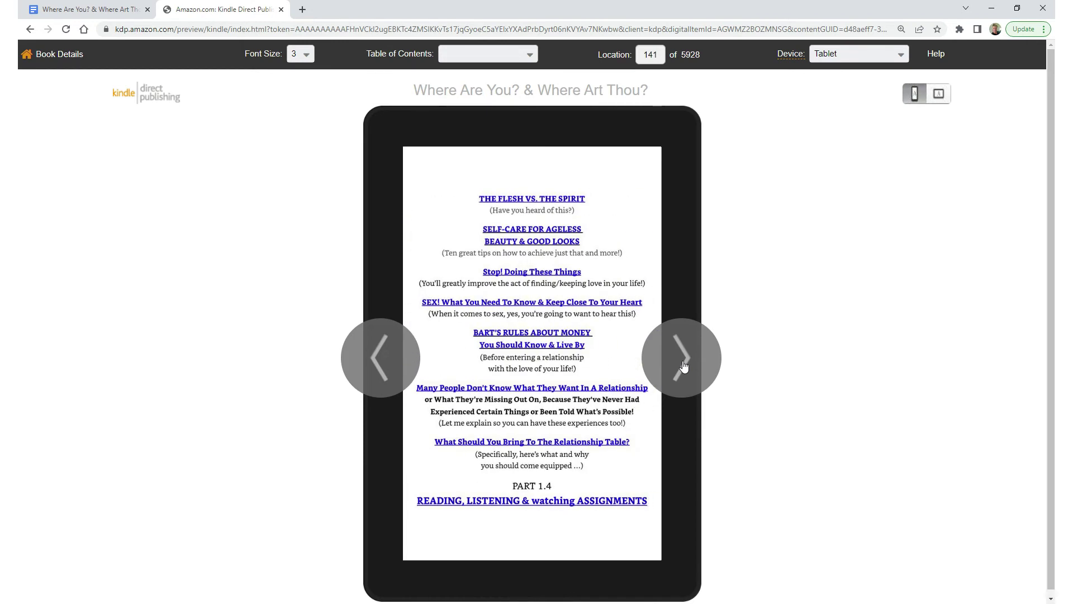
click(683, 364)
click(683, 364)
click(683, 364)
click(683, 365)
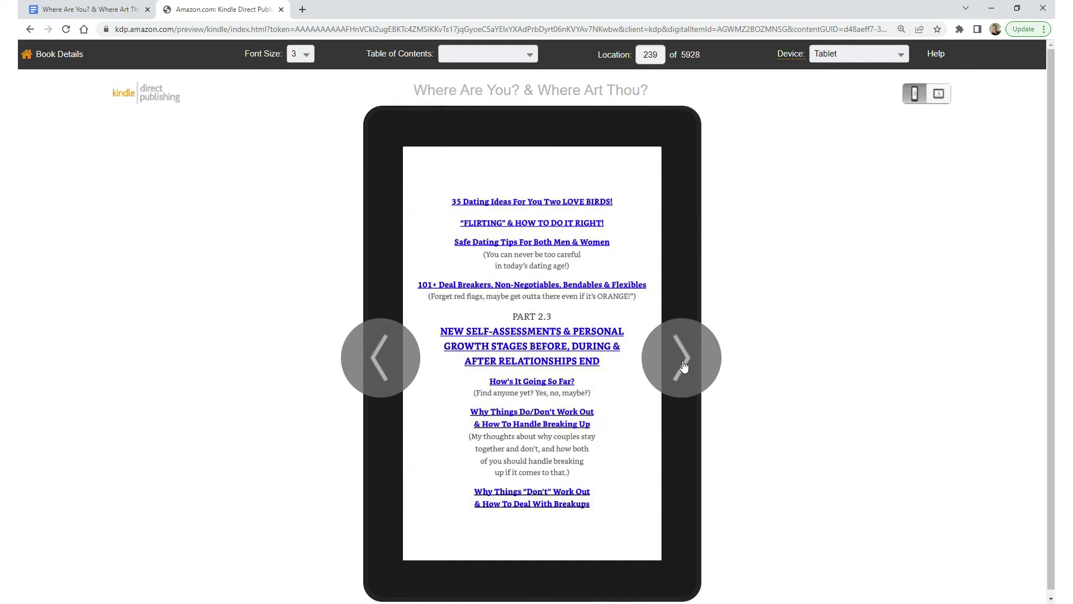
click(683, 365)
click(683, 364)
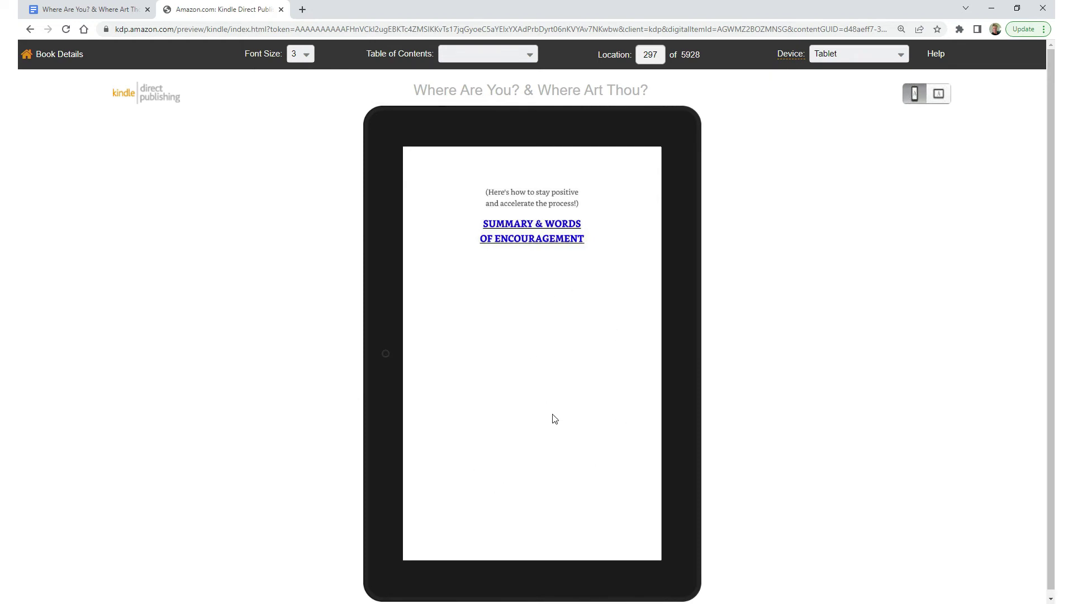
mouse_move(683, 364)
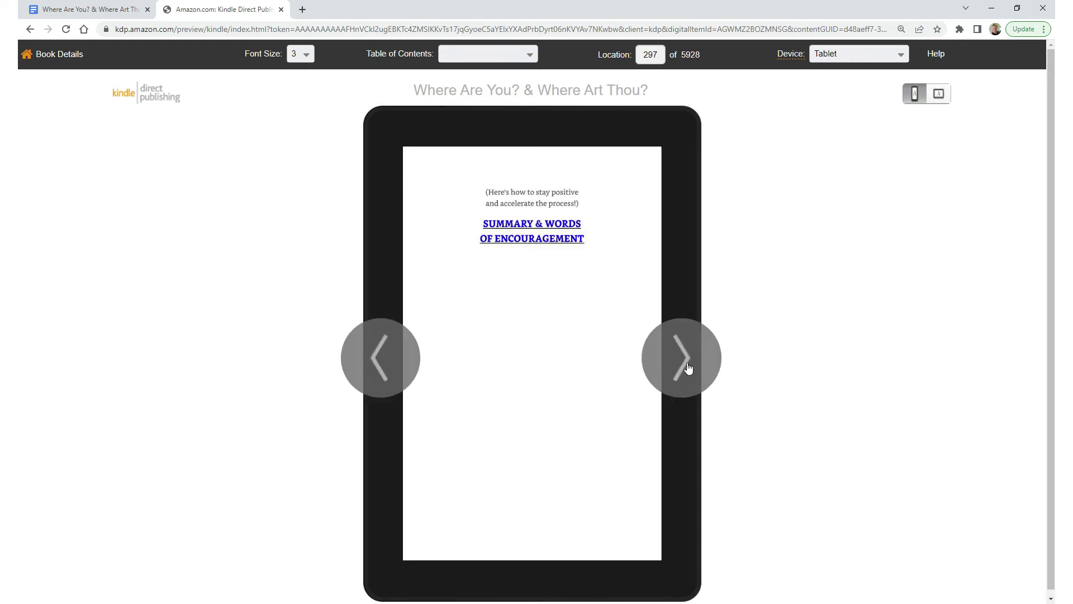
- Page past the Message From The Author, stepping back once, to a chapter opening
click(688, 368)
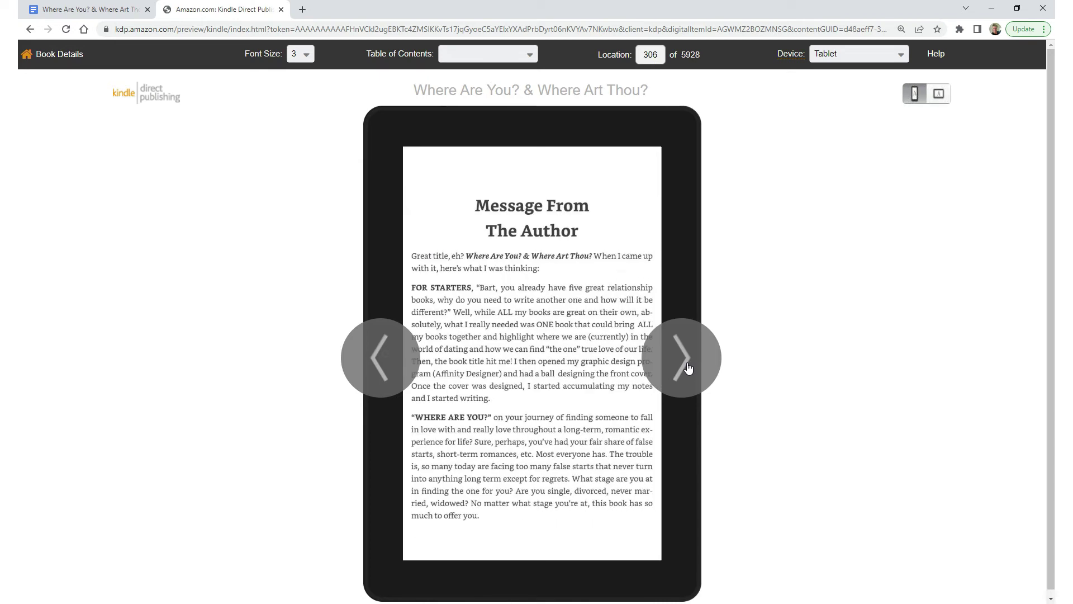
click(688, 367)
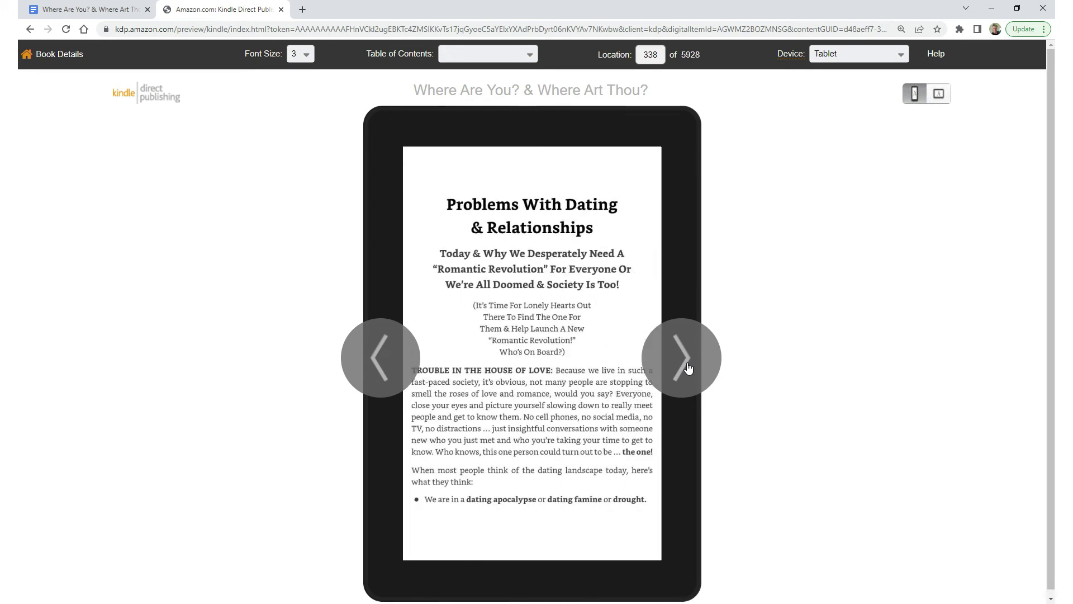
click(388, 367)
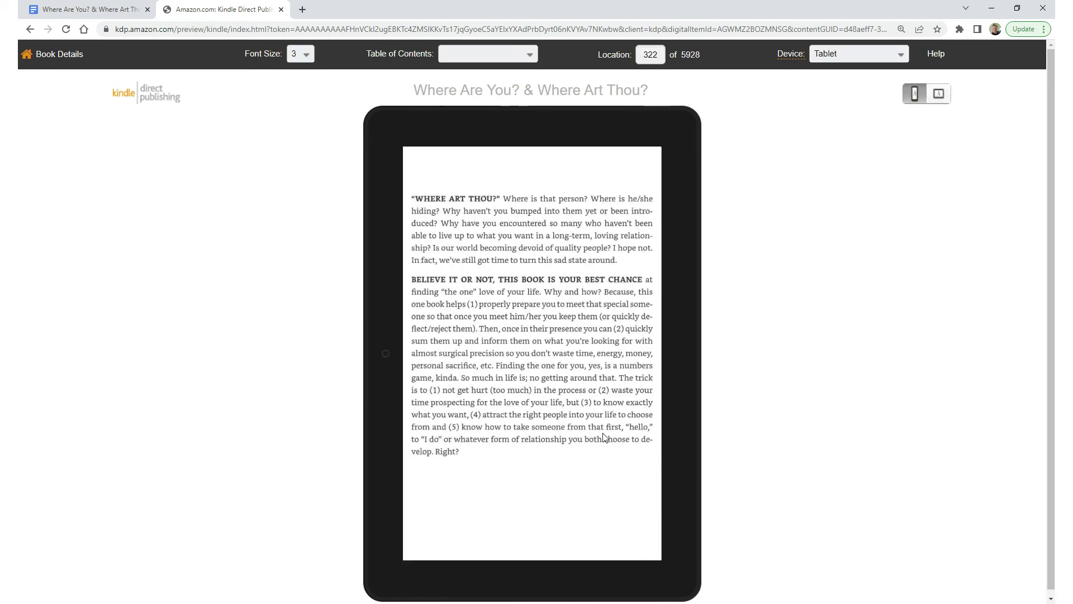
mouse_move(683, 353)
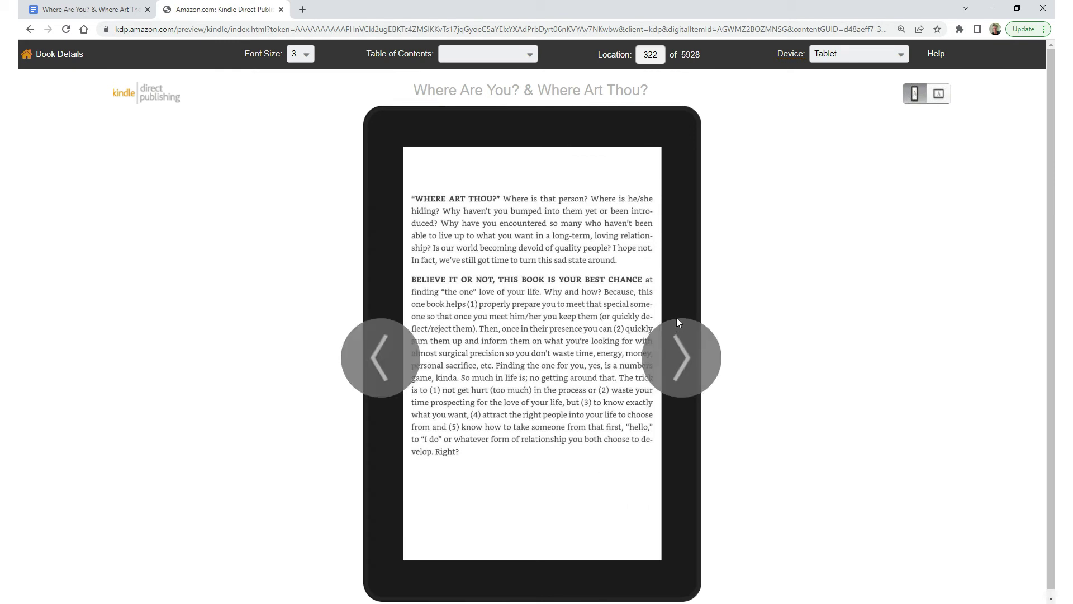
click(683, 353)
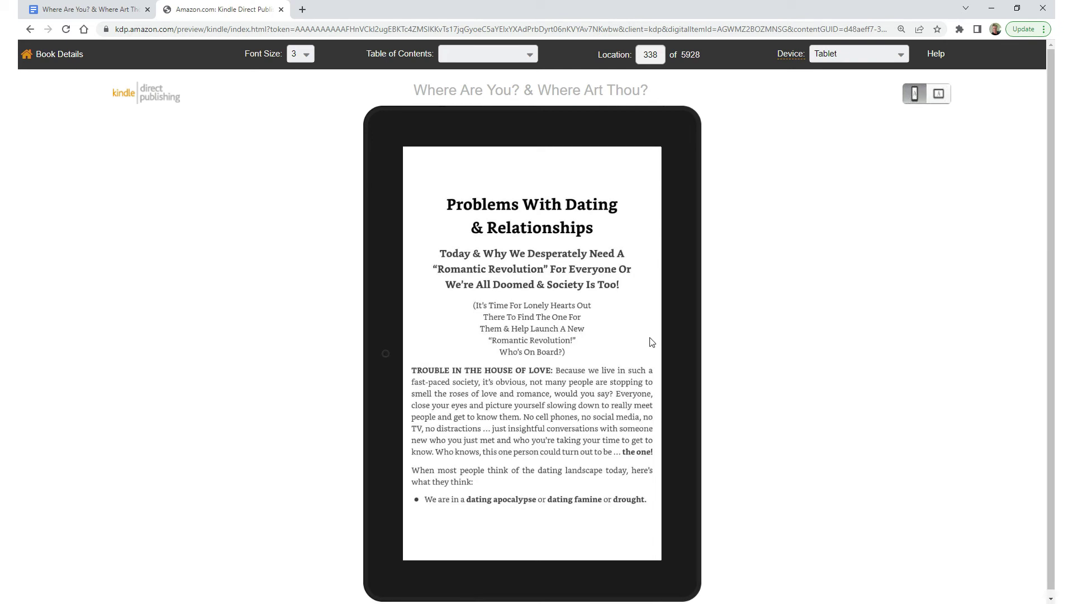
- Page through the chapter to 'Who Is This Book For?' at location 641
mouse_move(683, 361)
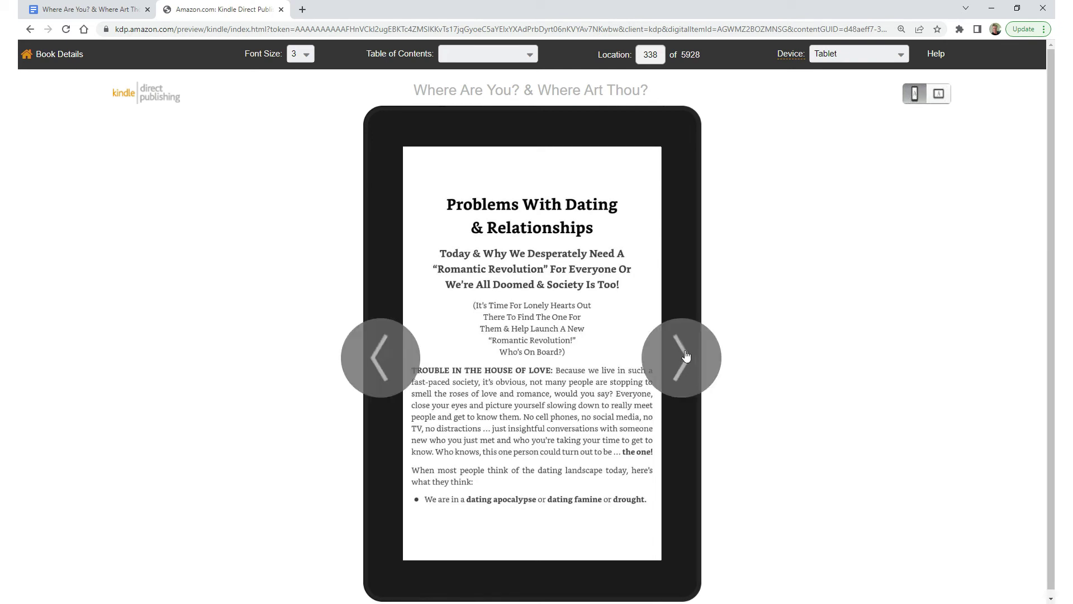
click(686, 355)
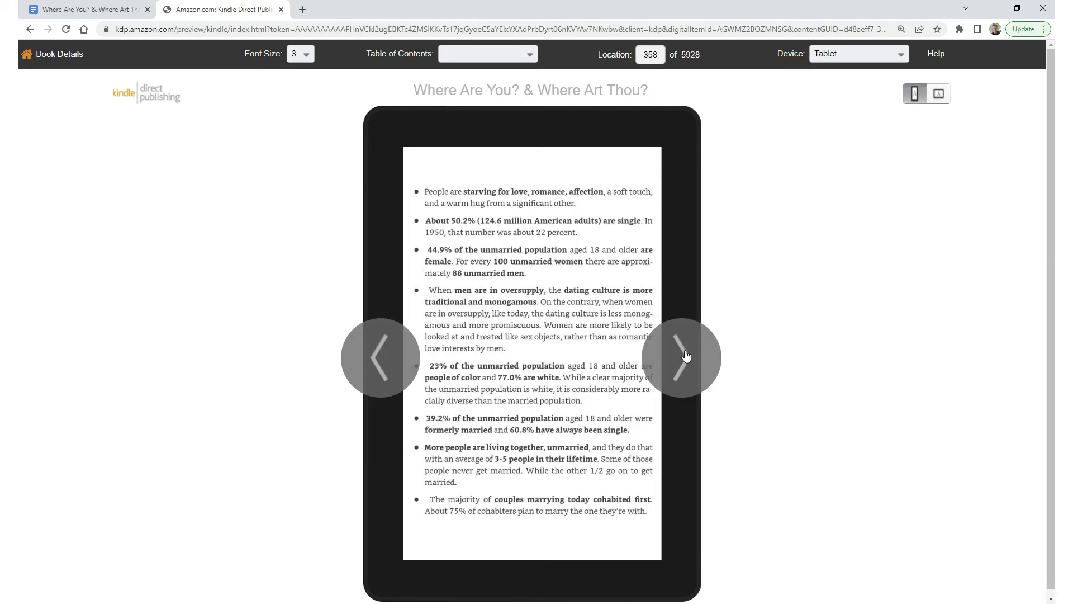
click(686, 356)
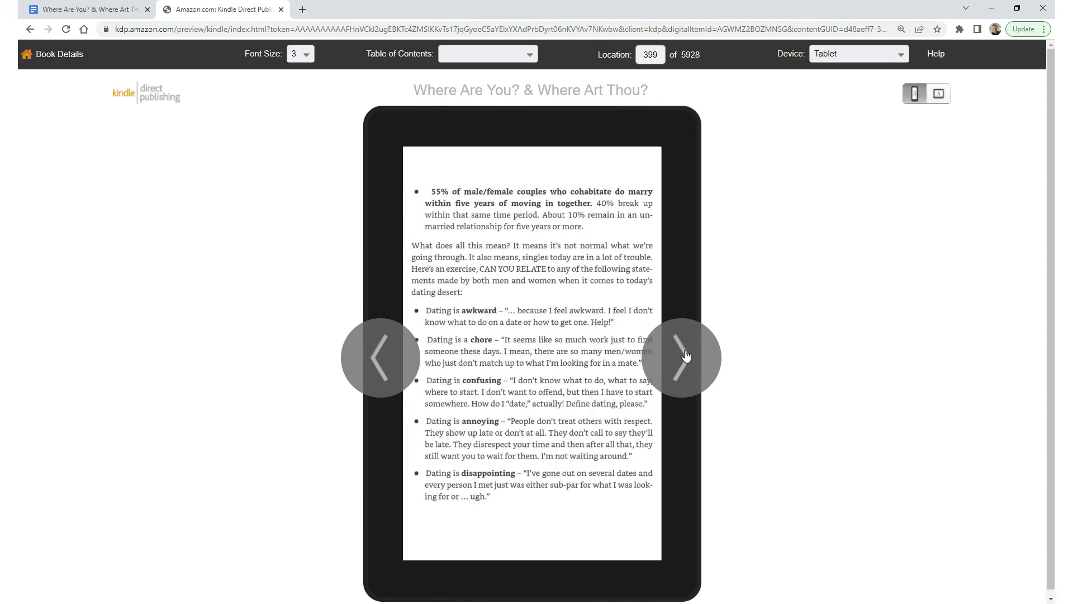
click(686, 356)
click(686, 355)
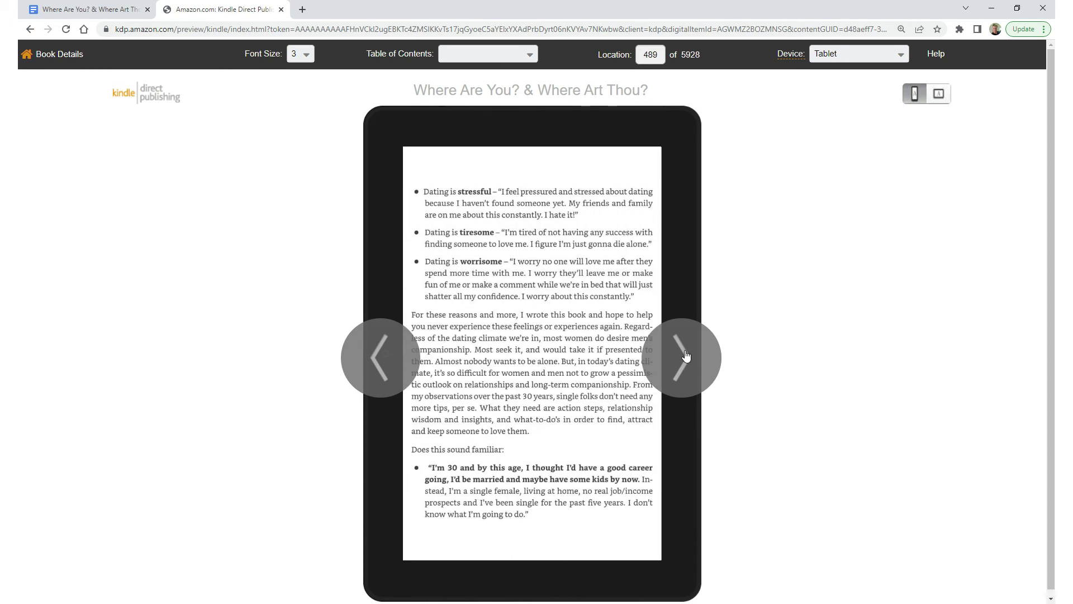
click(686, 355)
click(686, 355)
click(686, 356)
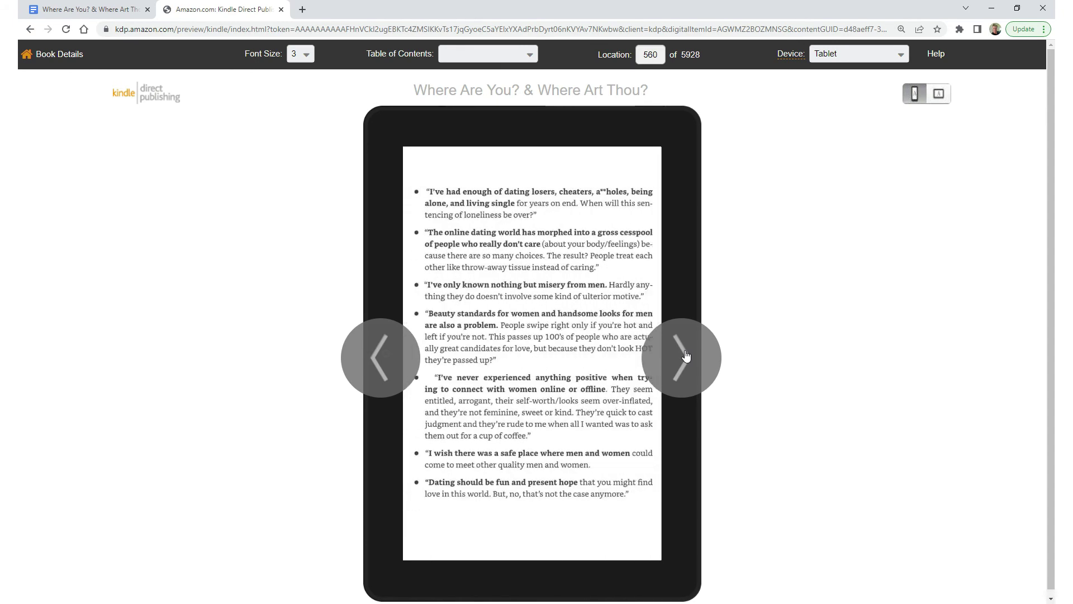
click(686, 355)
click(686, 356)
click(686, 356)
click(686, 355)
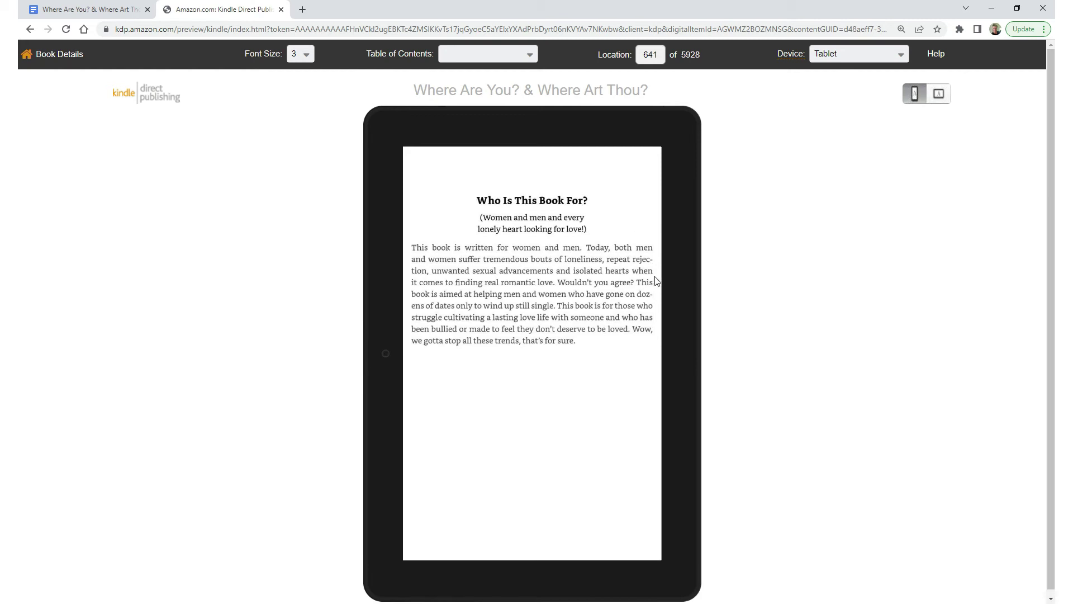
- Page through 'How To Get The Most Out Of This Book' to 'My Goals For You', stepping back once
mouse_move(668, 371)
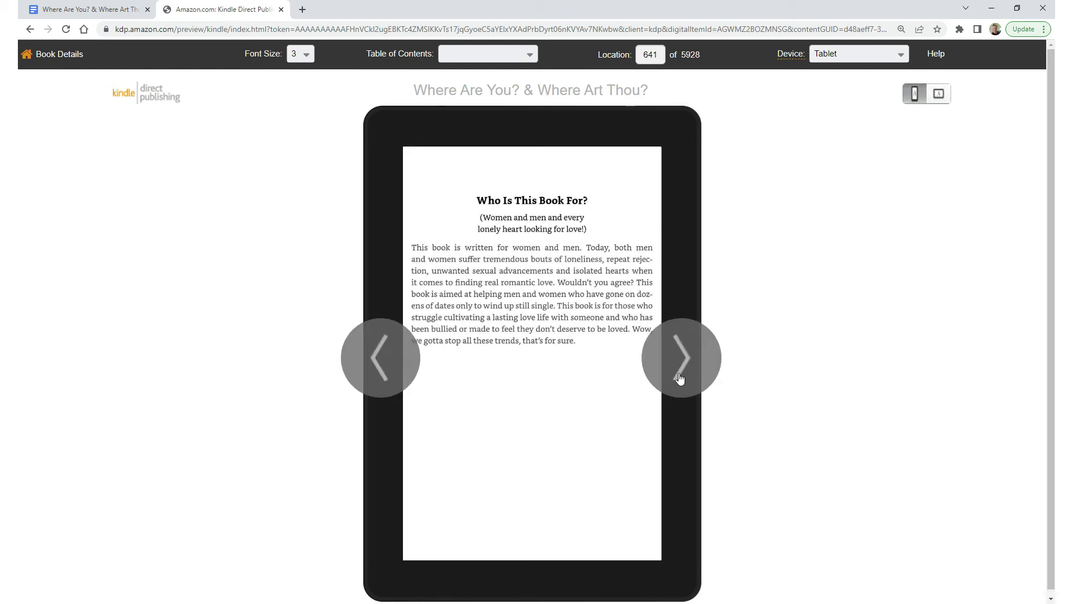
click(681, 378)
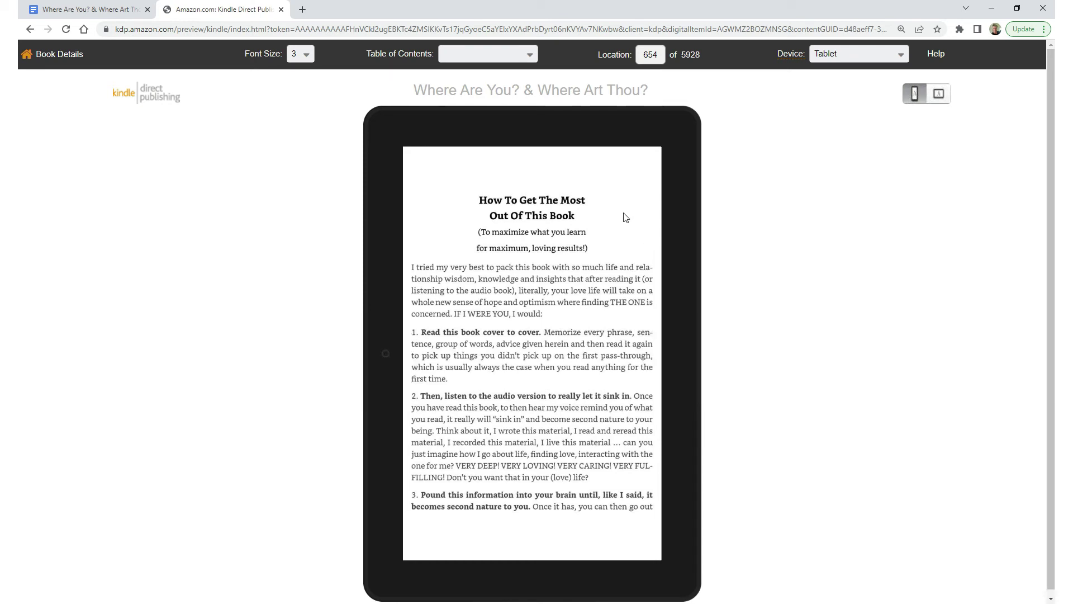
click(681, 369)
click(680, 369)
click(680, 369)
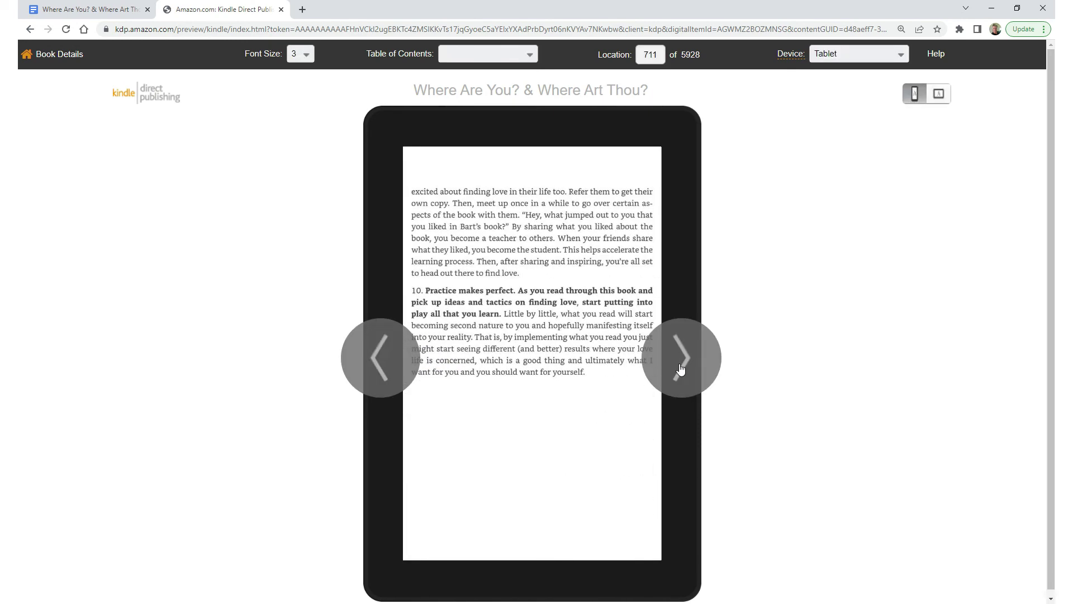
click(680, 369)
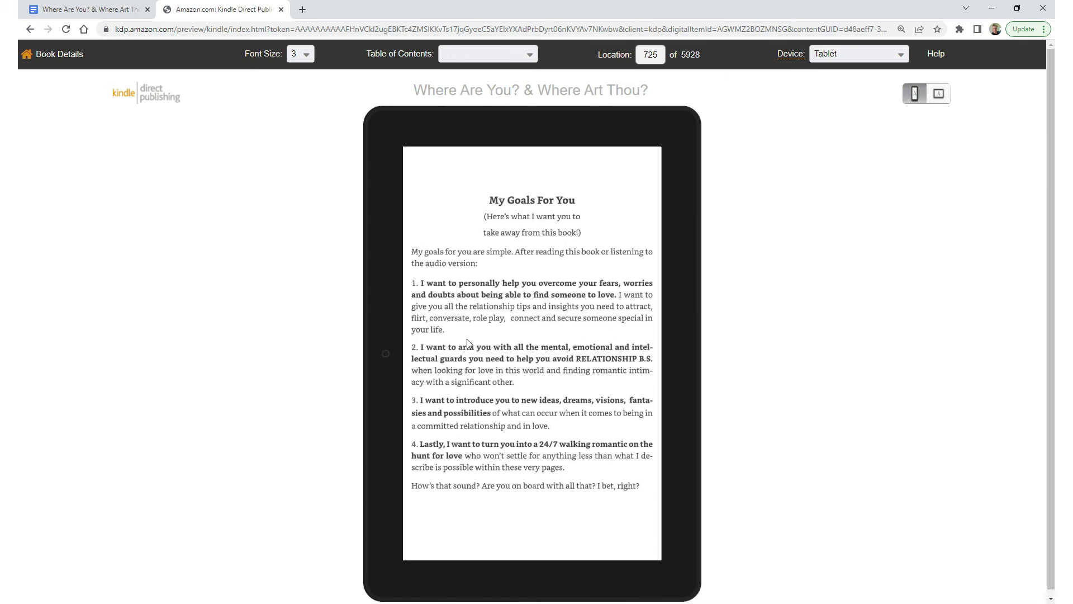
click(378, 357)
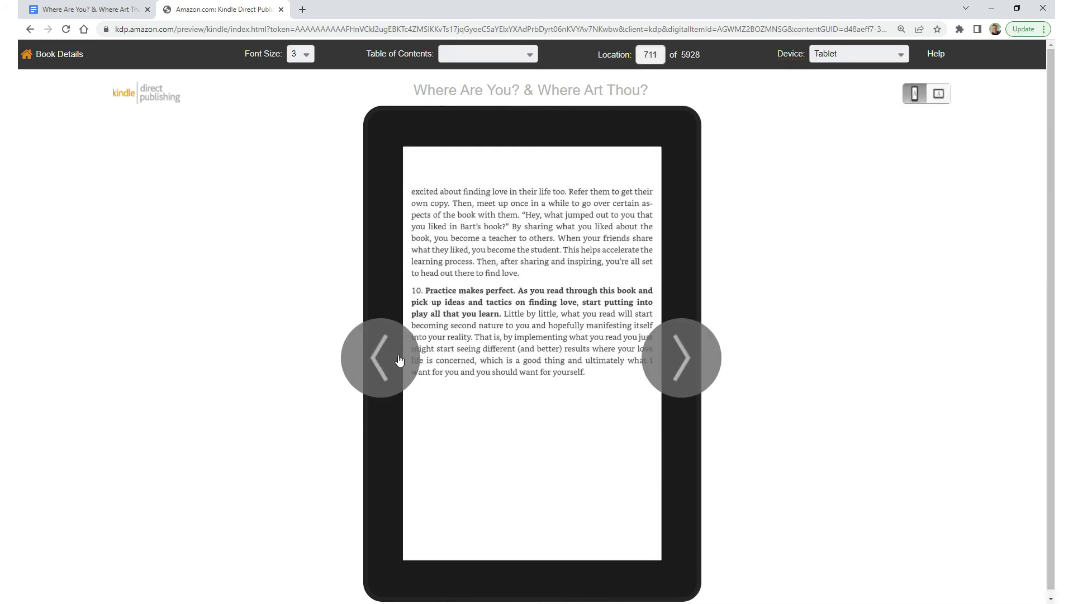
click(681, 354)
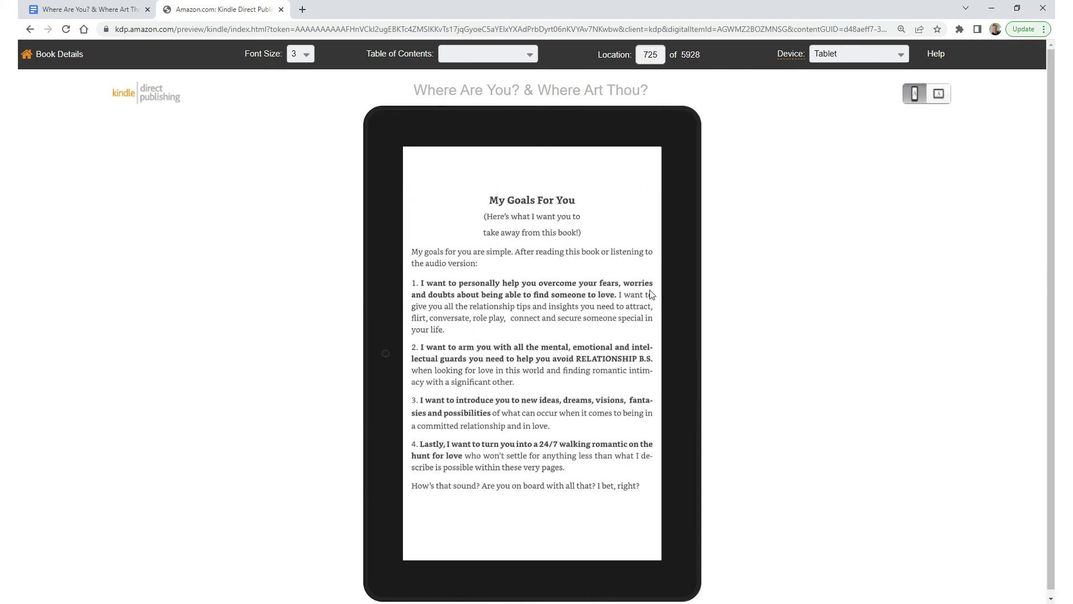
- Page past Personal Disclaimer, What's My Story? and WARNING! to the PART 1 title at 846
click(685, 367)
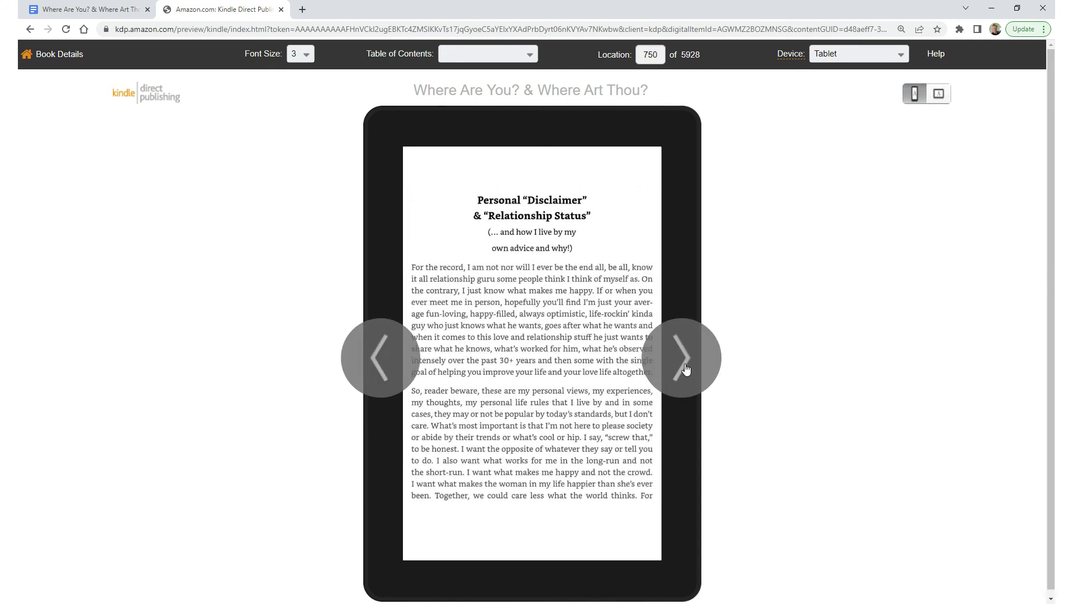
click(686, 367)
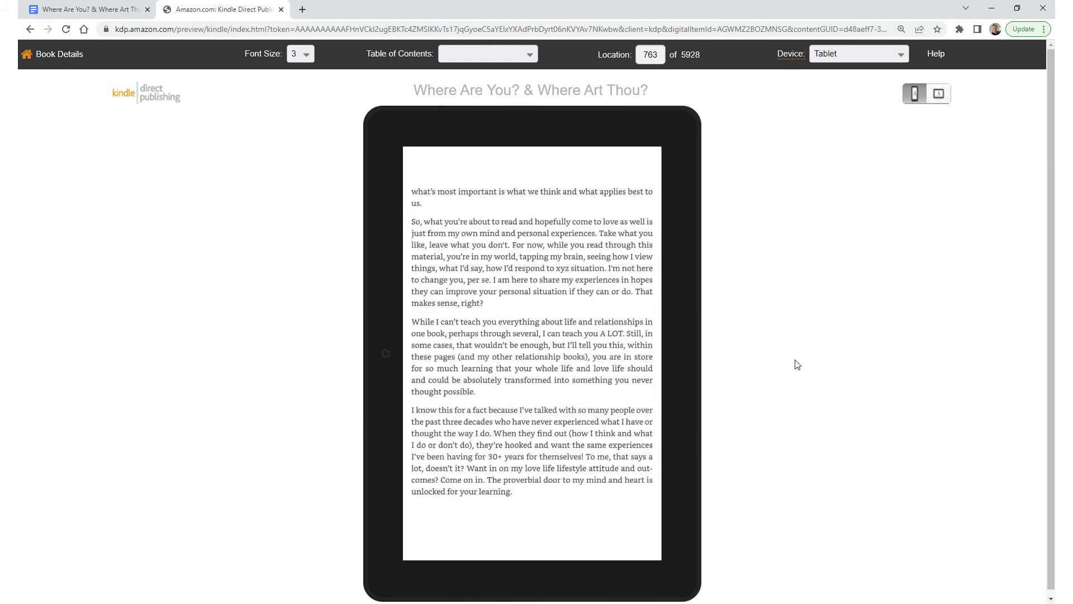
click(687, 367)
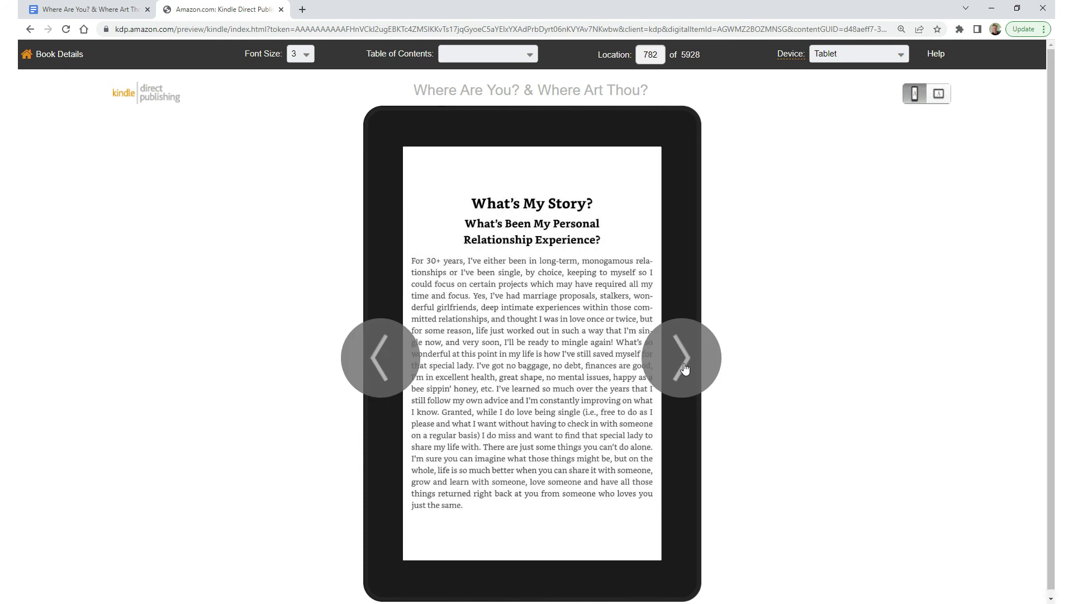
click(685, 367)
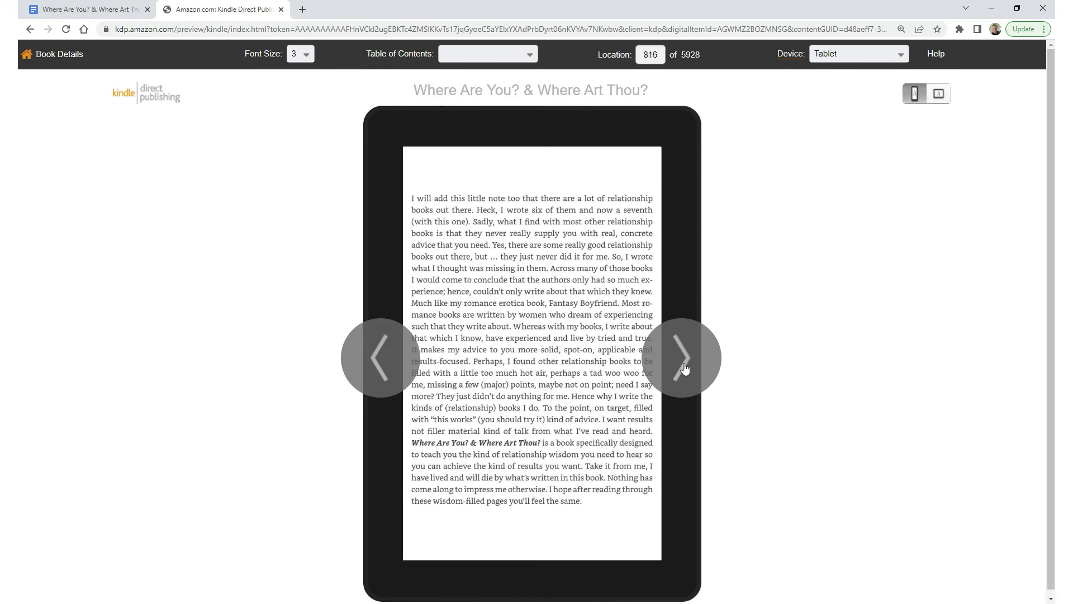
click(685, 368)
click(685, 367)
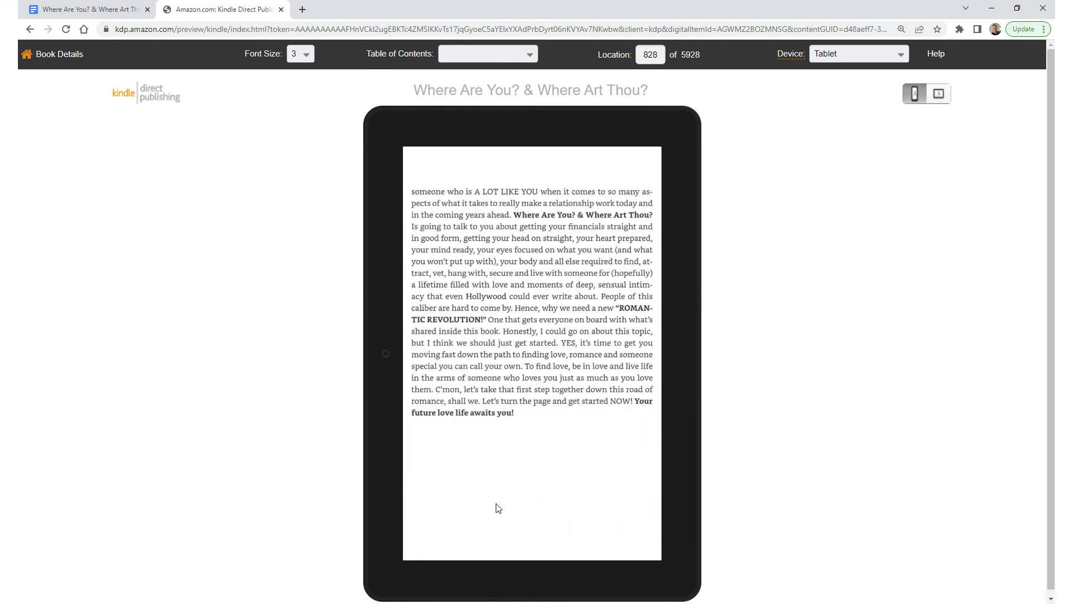
click(685, 357)
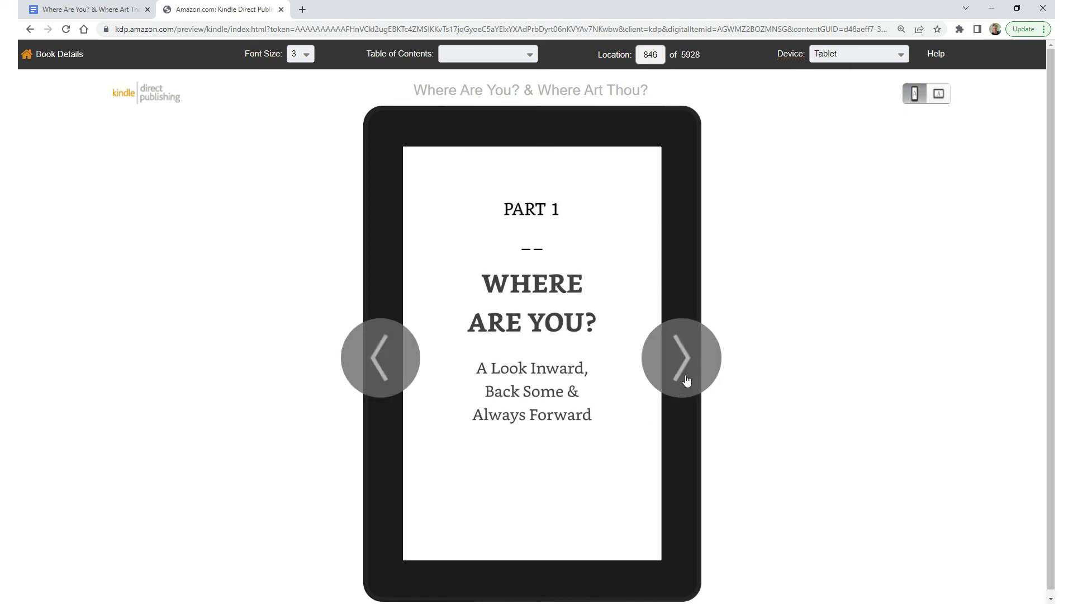
- Page past 'What's Been Your Experience?' and 'The Student & The Teacher' to location 993
click(685, 368)
key(ctrl+Return)
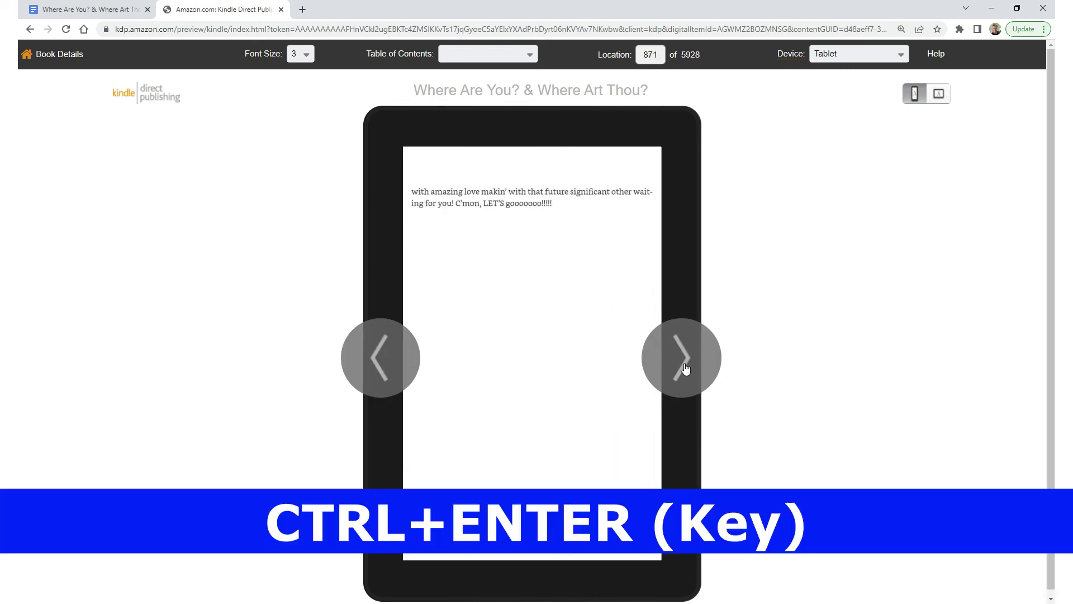
click(685, 367)
click(685, 367)
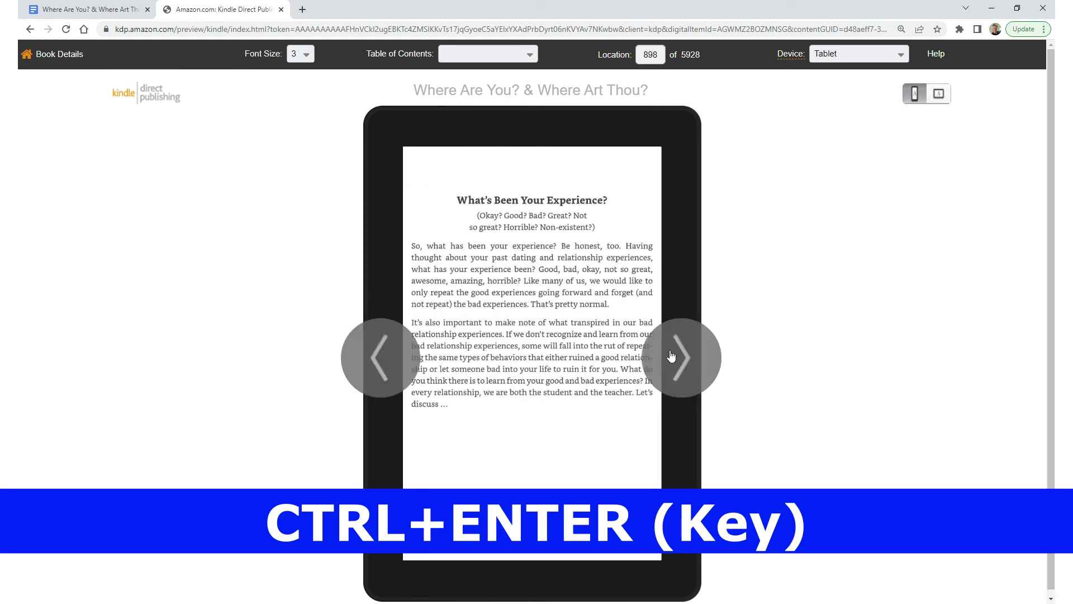
click(678, 356)
click(688, 360)
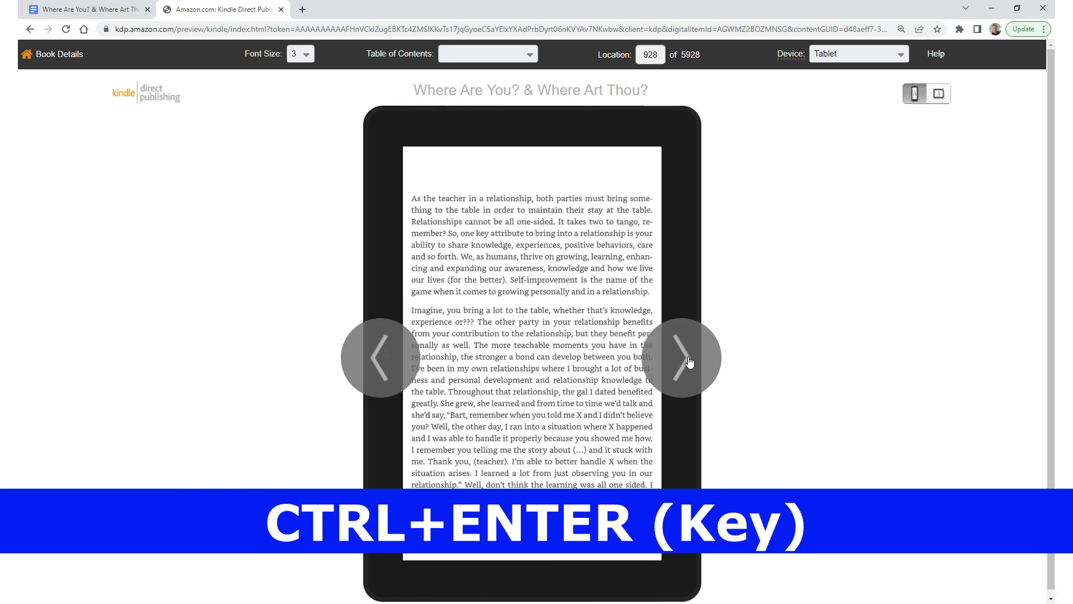
click(688, 360)
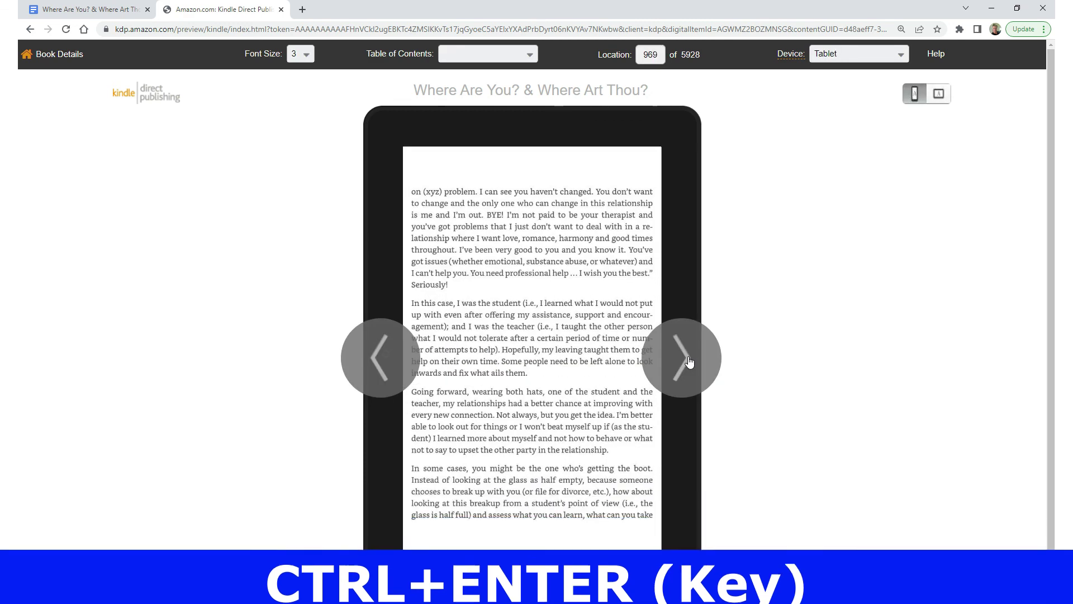
click(689, 362)
click(687, 363)
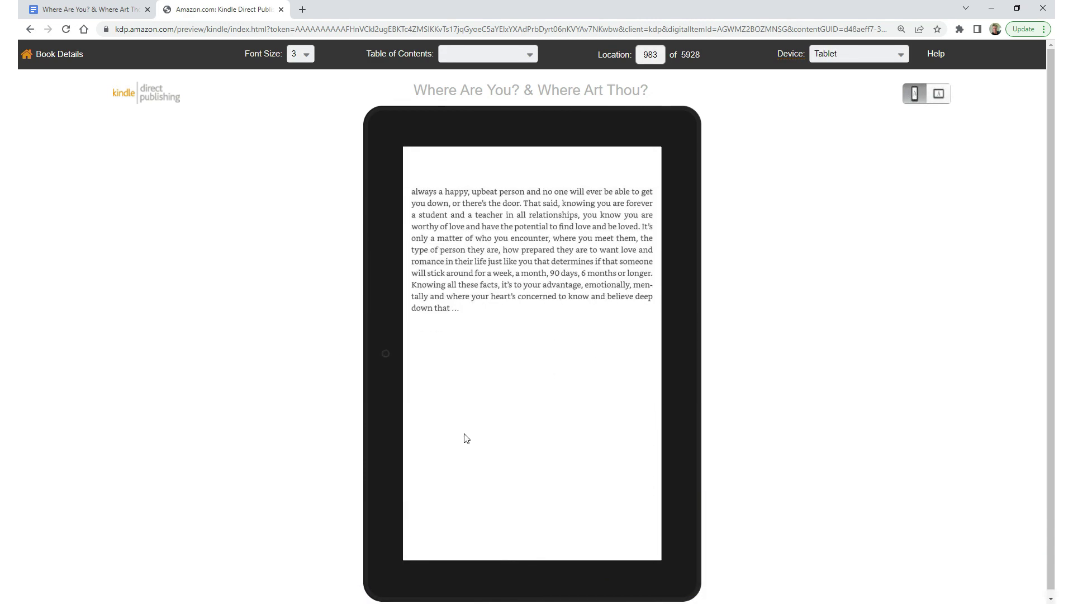
click(687, 353)
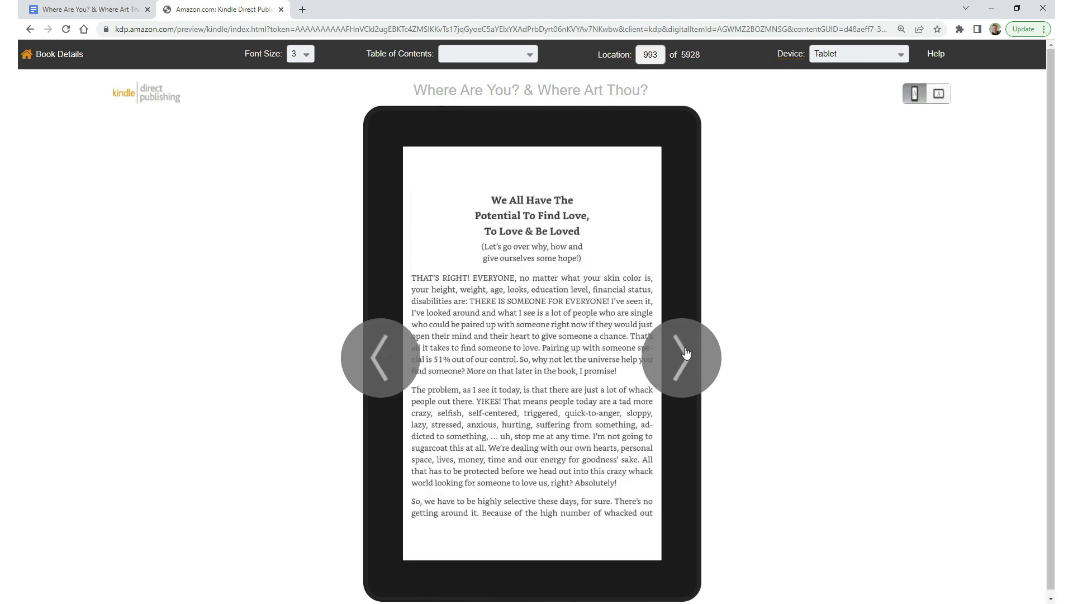
click(687, 353)
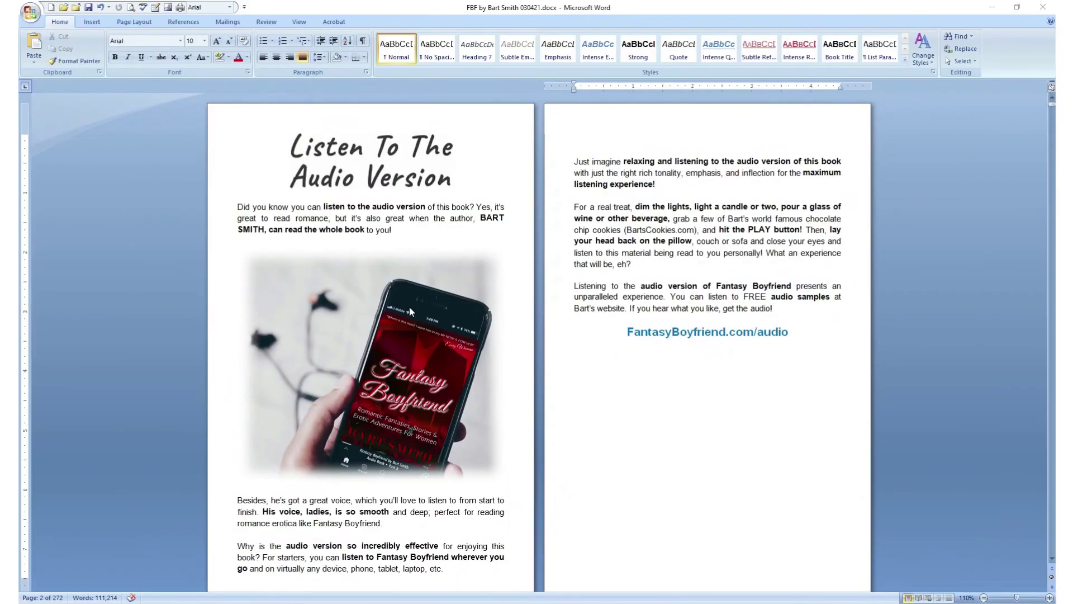
- Select the phone picture on the Listen To The Audio Version page and show the Insert ribbon
click(465, 314)
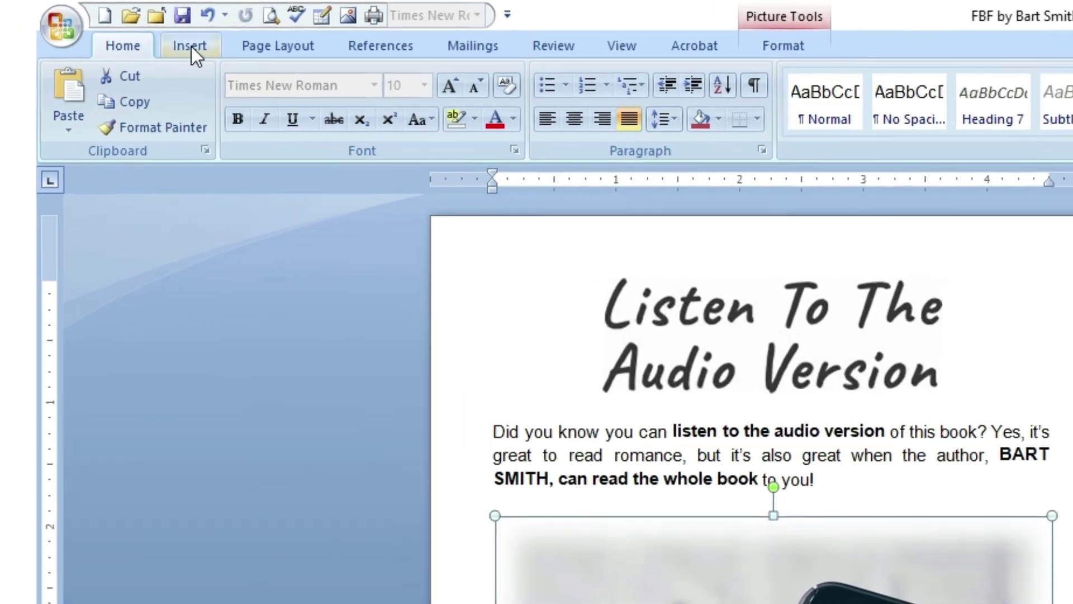
click(93, 23)
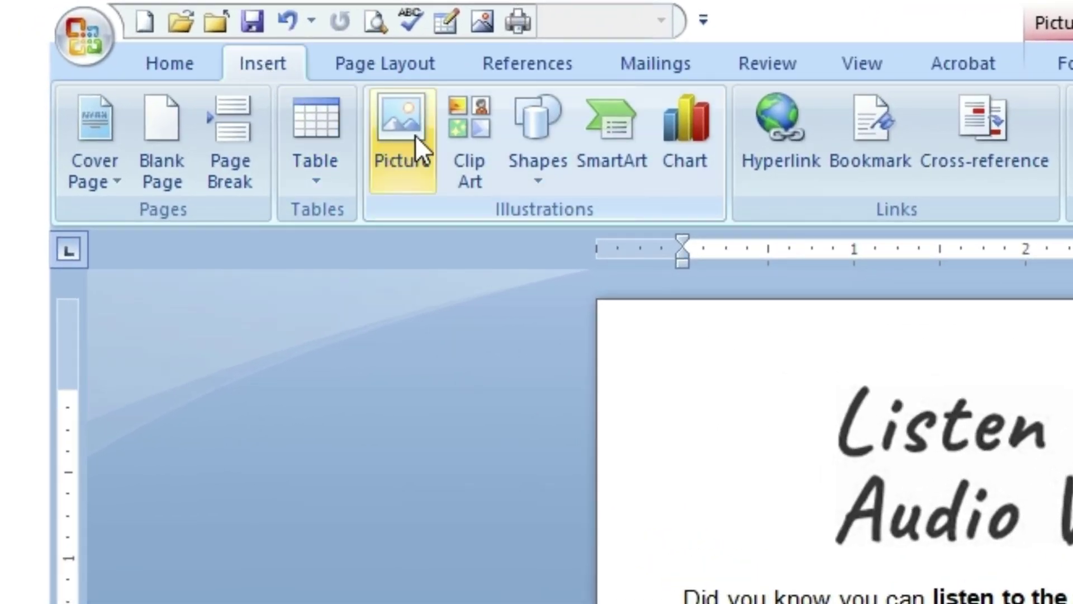